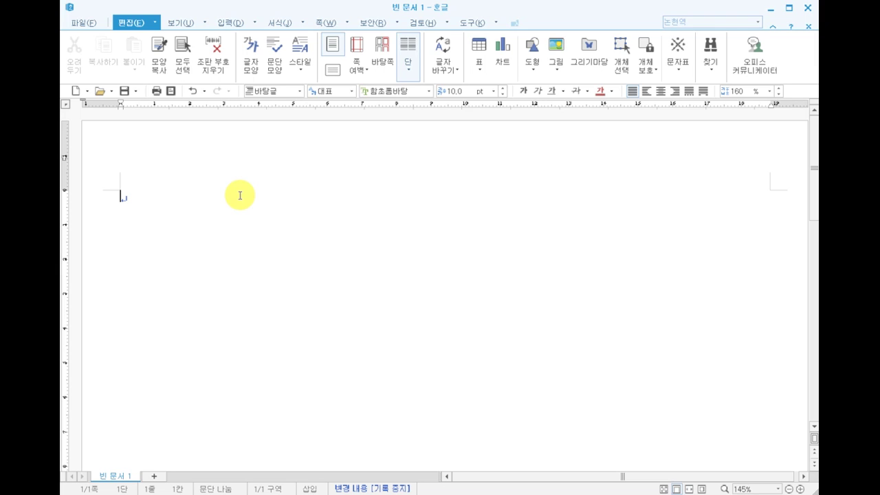
Apply the page setup: A4 portrait, 10 mm top, bottom, header and footer margins, 11 mm left and right margins, 0 mm gutter
left_click(83, 25)
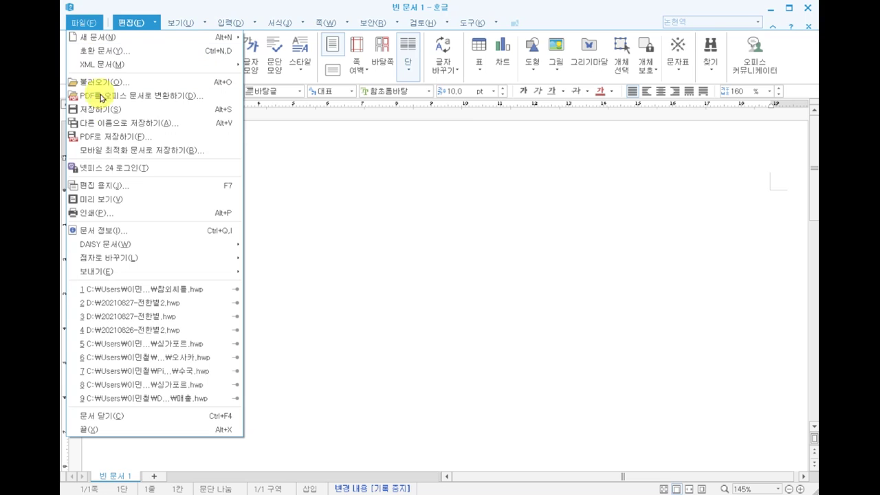
left_click(101, 187)
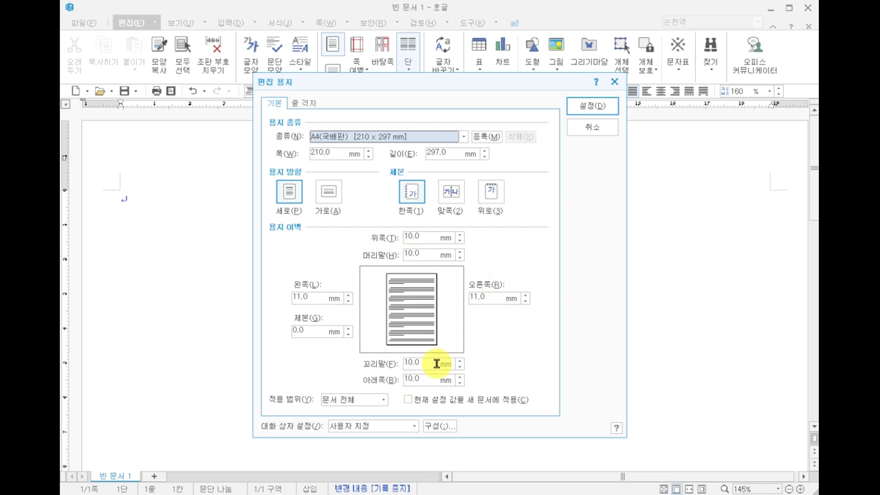
left_click(589, 107)
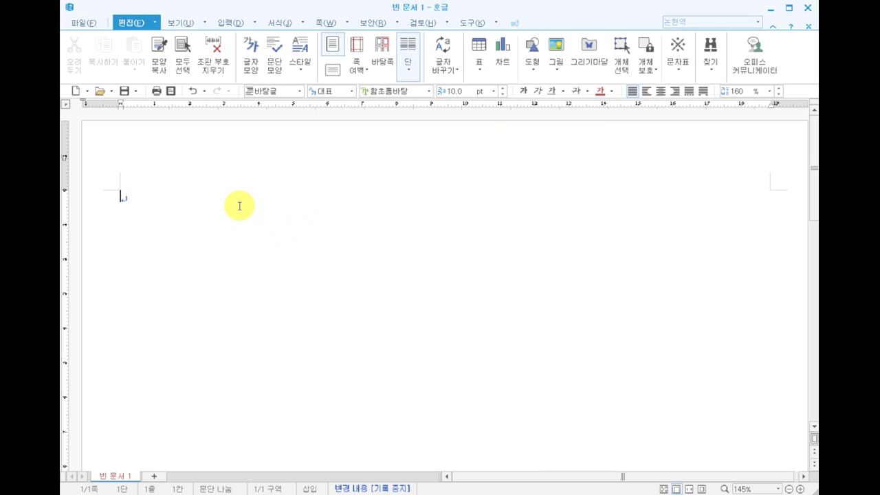
Enter the title "강릉 경포대" on the first line and leave one blank line beneath it
type("r")
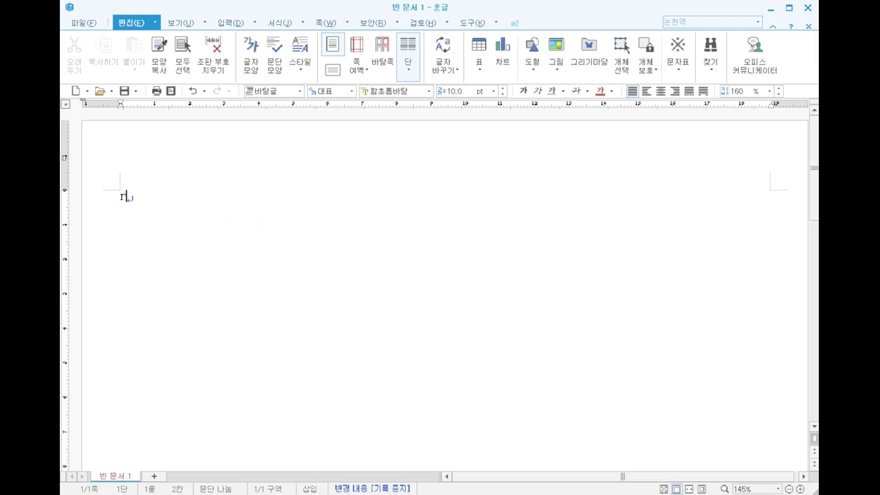
key("BackSpace")
type("강")
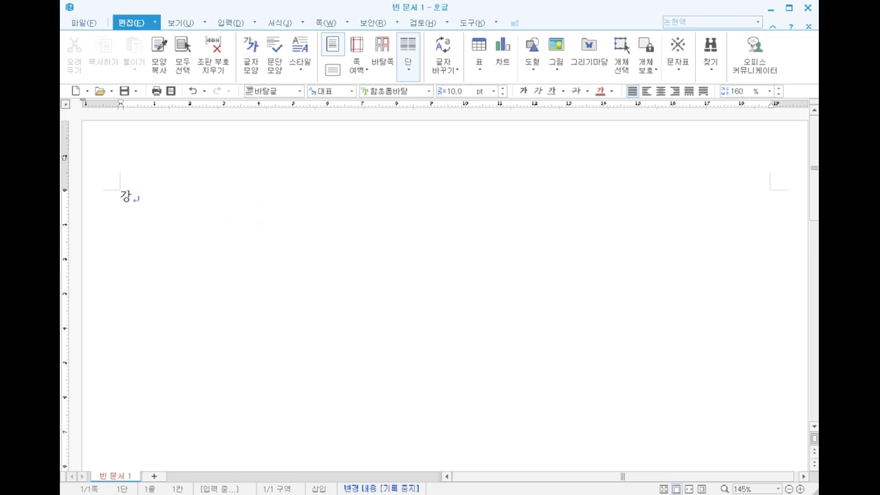
type("릉 경포대")
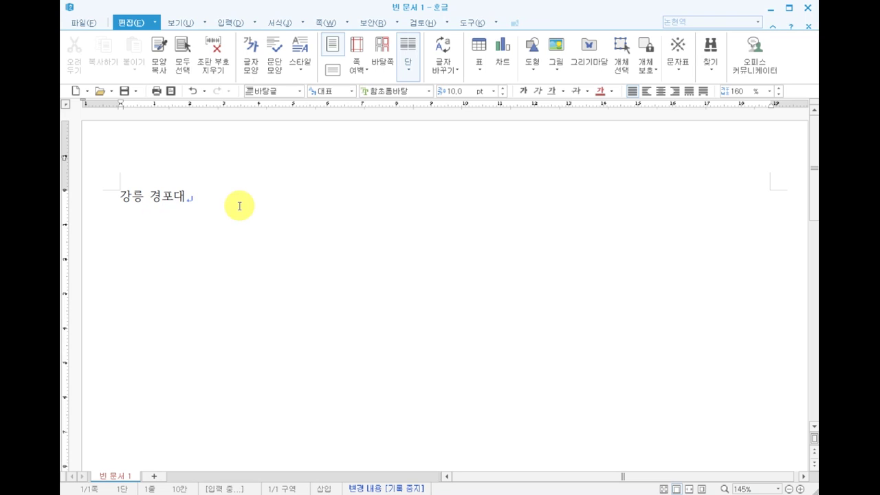
key("Return")
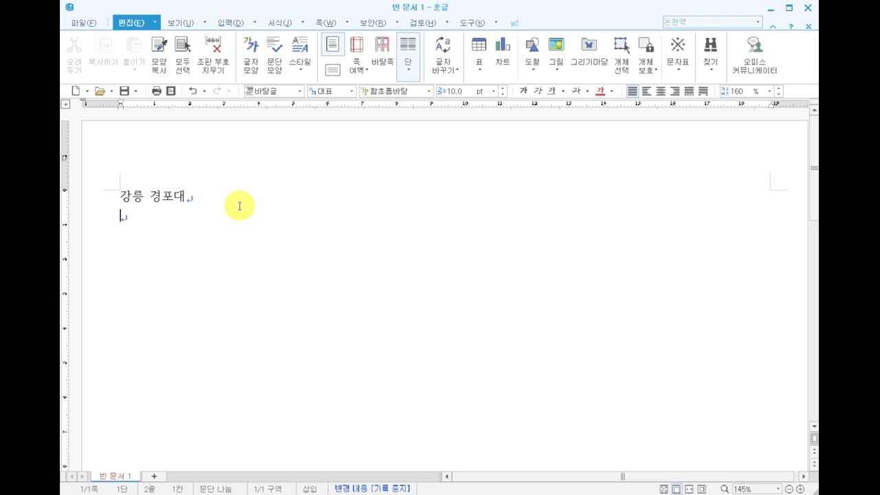
key("Return")
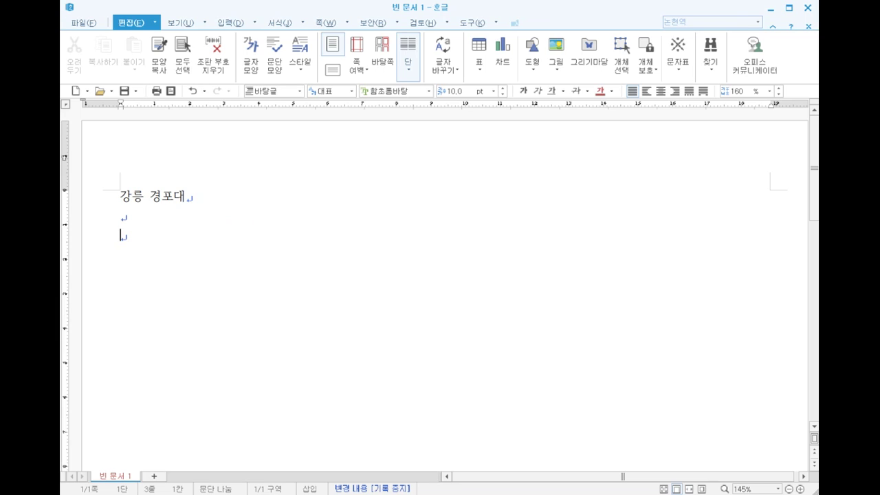
Begin the body paragraph on the third line with "경포대는 강원도 강릉시에 위치한"
type("경")
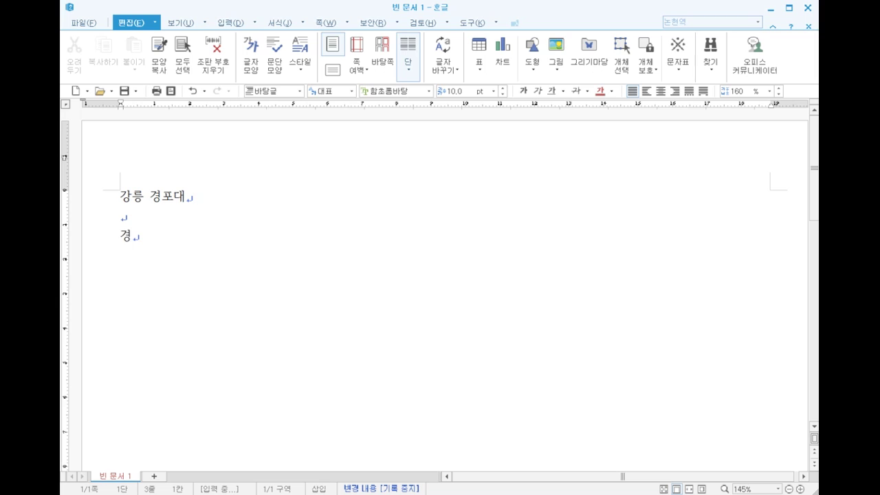
type("포대는 ㄱ")
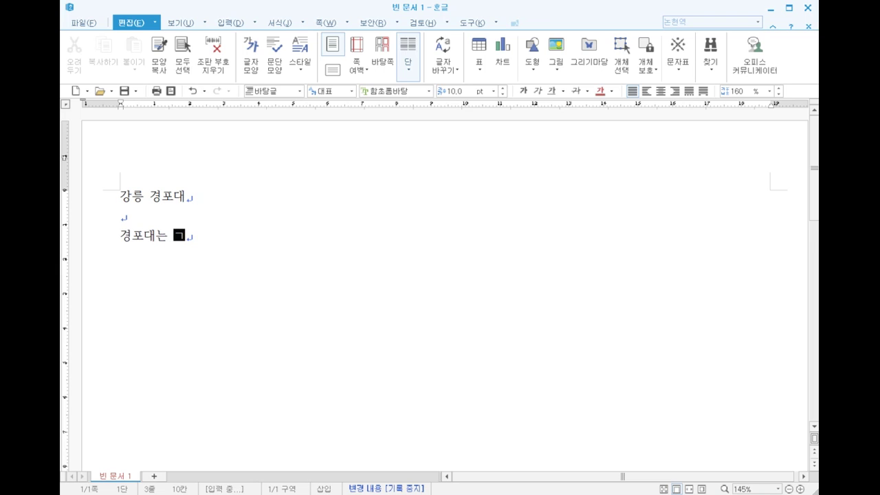
type("강원도")
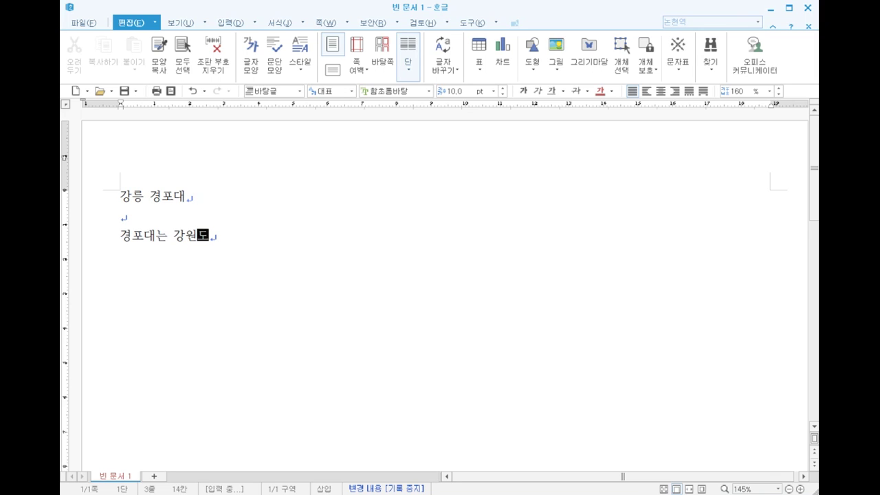
type(" 가강릉")
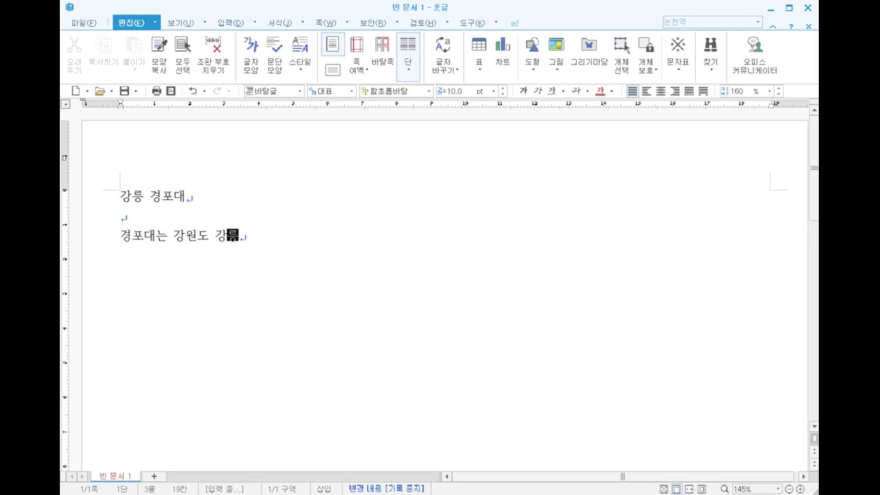
type("시에 위치")
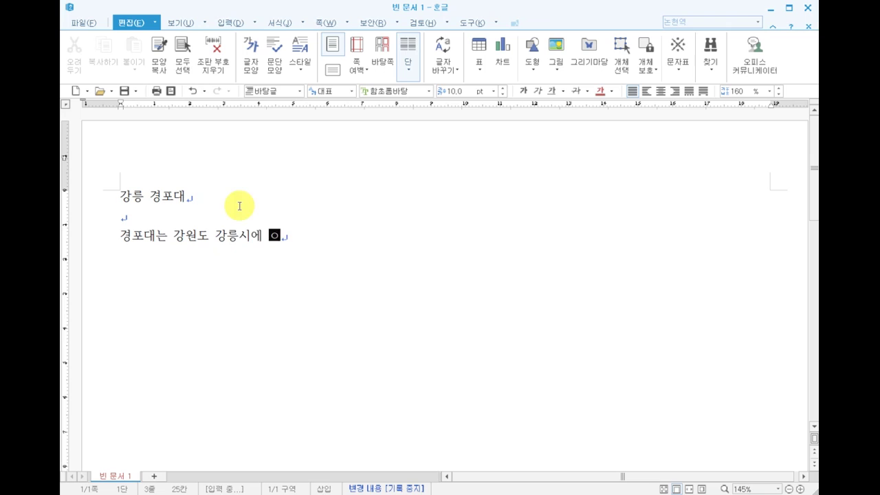
type("한 ")
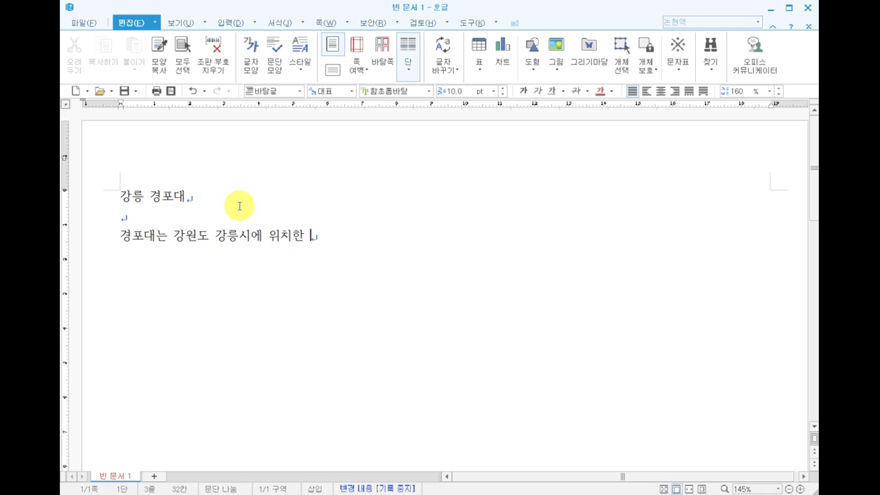
Continue the body sentence with "관동팔경의 하나로 경포호수"
type("관동파")
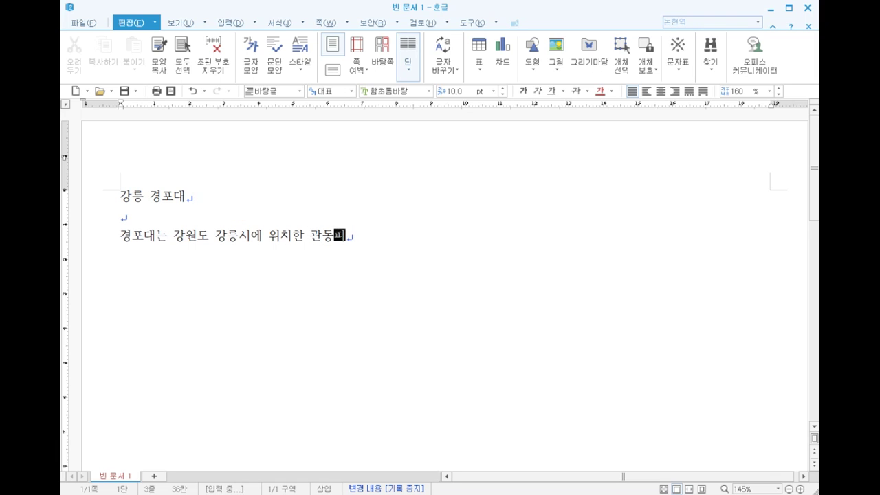
key("BackSpace")
type("팔경ㅇㅢ ")
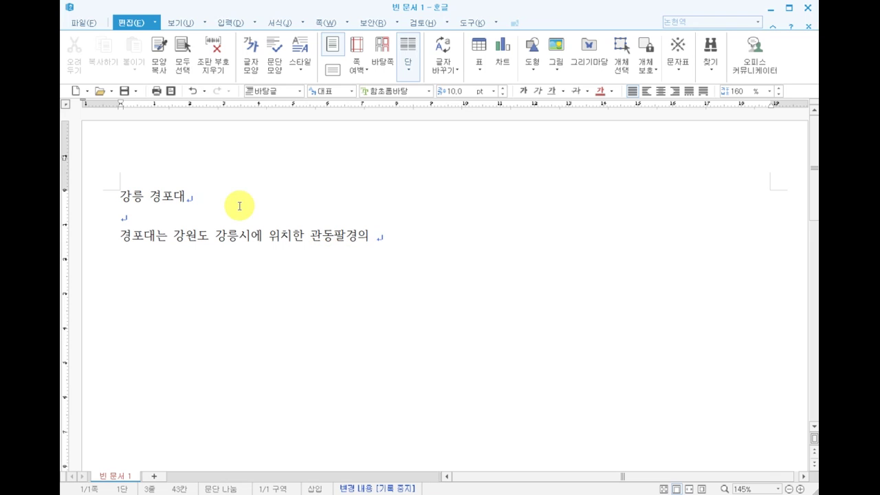
type("하나로 경포호구")
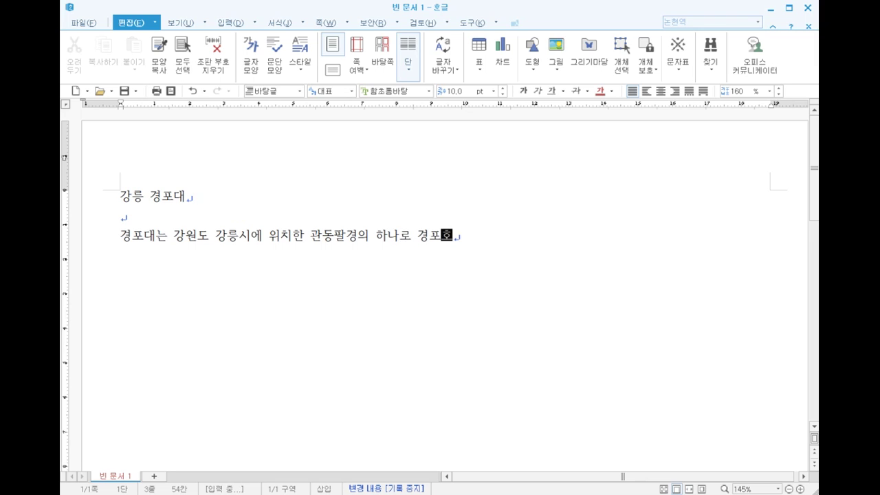
key("BackSpace")
key("BackSpace")
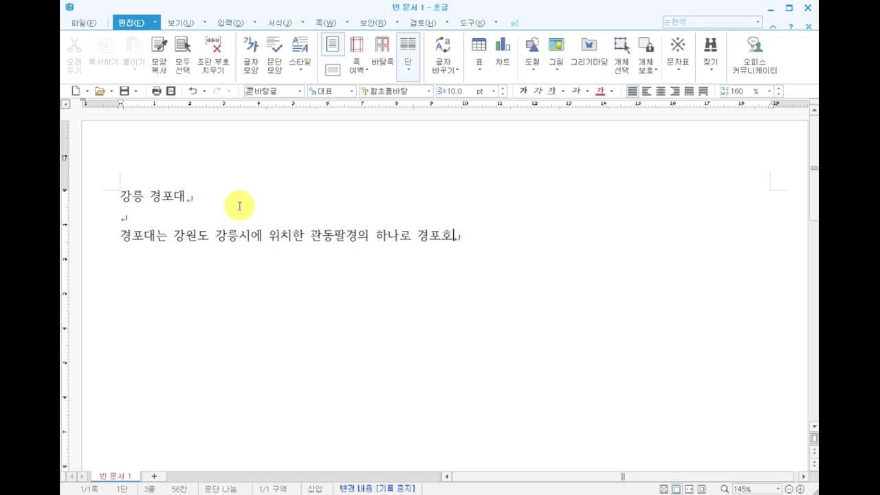
type("수")
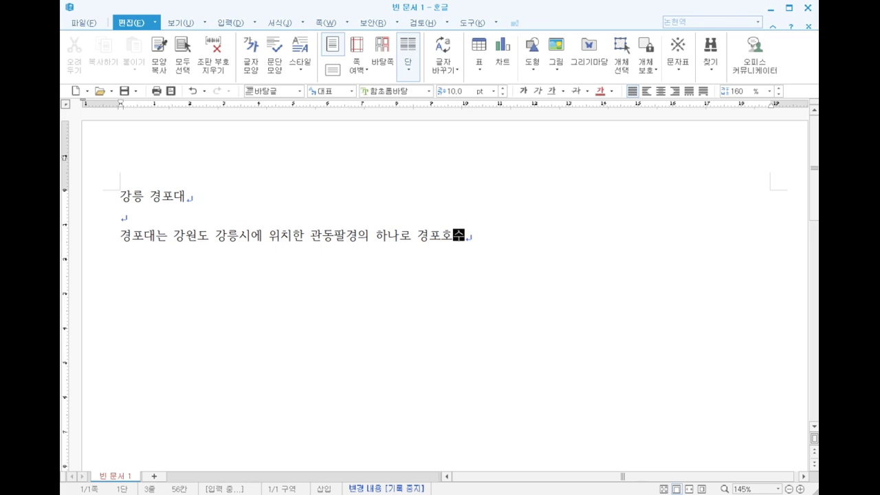
Extend the body sentence with "북쪽에 위치하고 있으며"
type(" 북쪼ㄱ에 ㅇ")
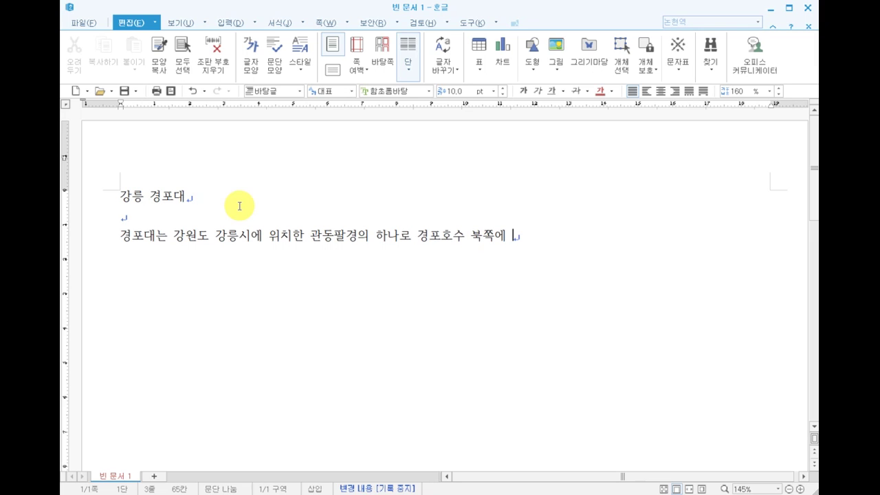
type("ㅣ")
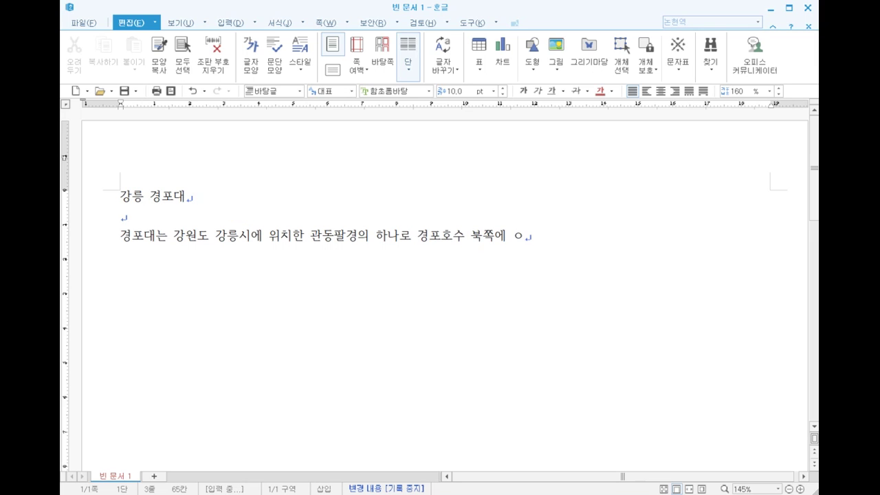
type("ㅆㅣ하고")
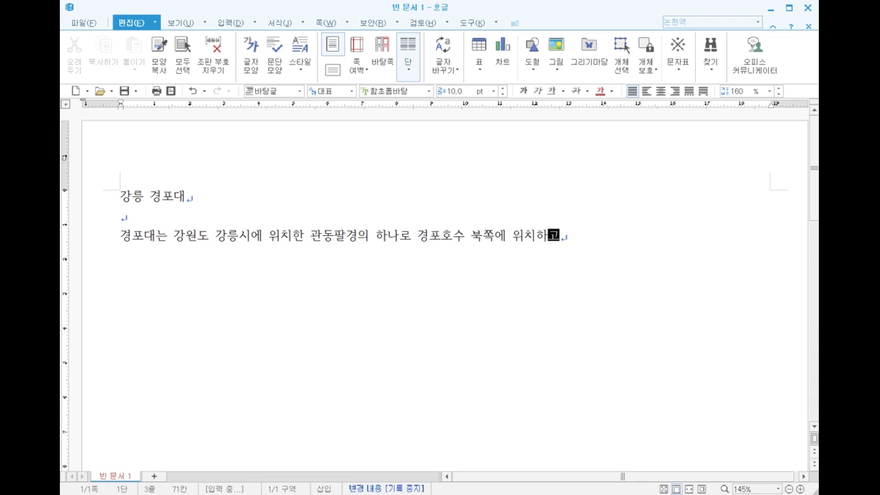
type(" 이ㅓ")
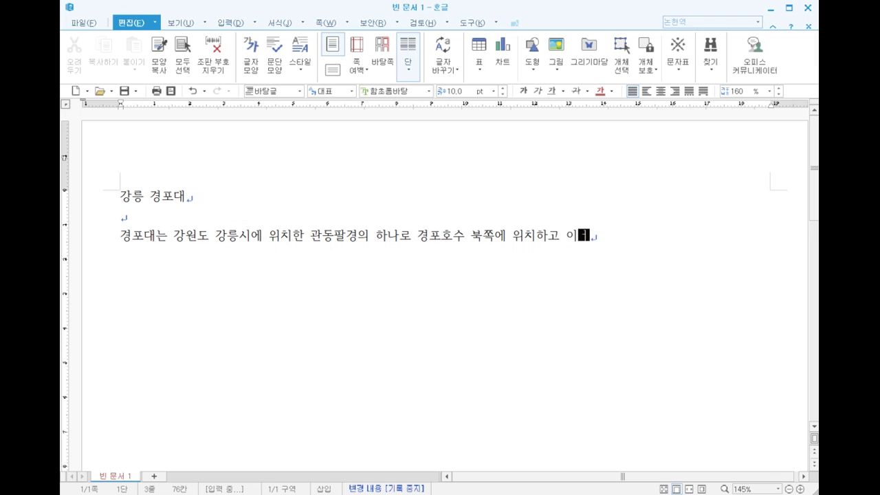
key("BackSpace")
key("BackSpace")
type("ㅇㅣㅆ")
type("으며 ")
Add "1971년 12월 강원도 유형문화재" to the body sentence
type("1971")
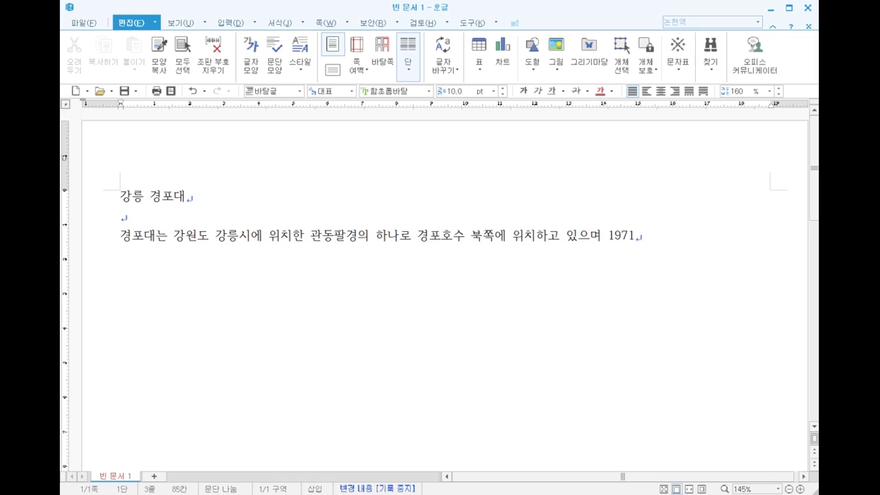
type("년 ")
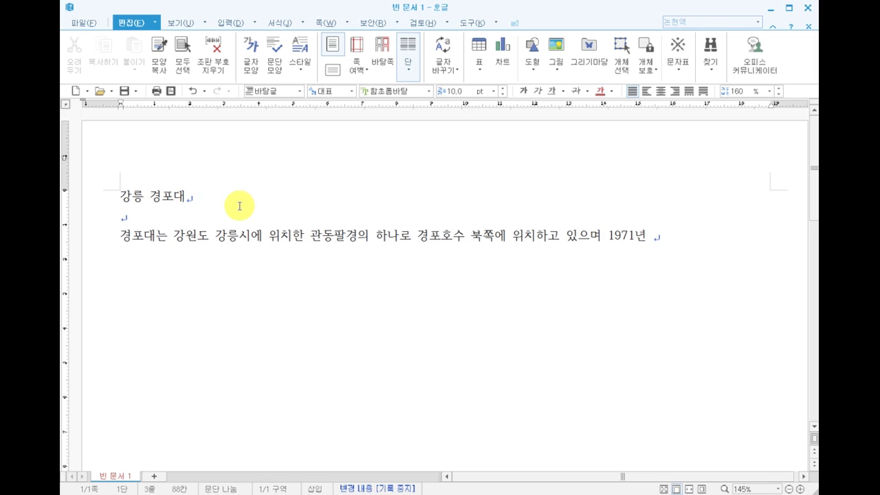
type("12월 ")
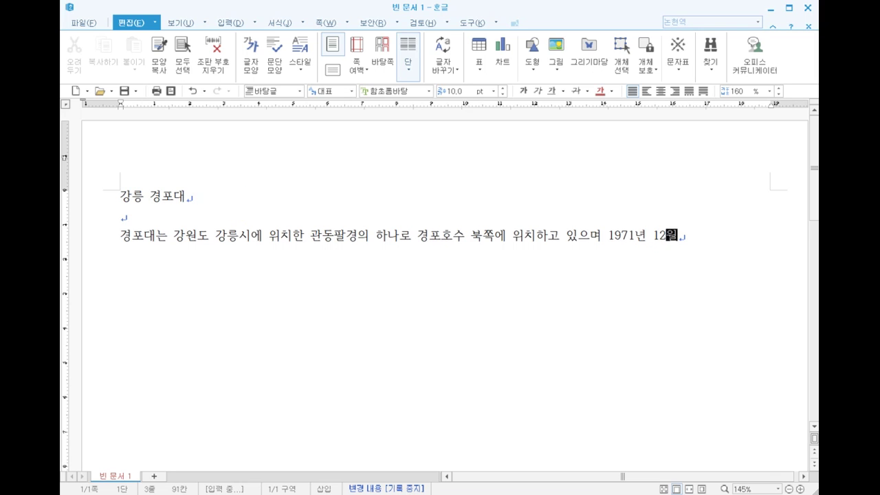
type("강원도")
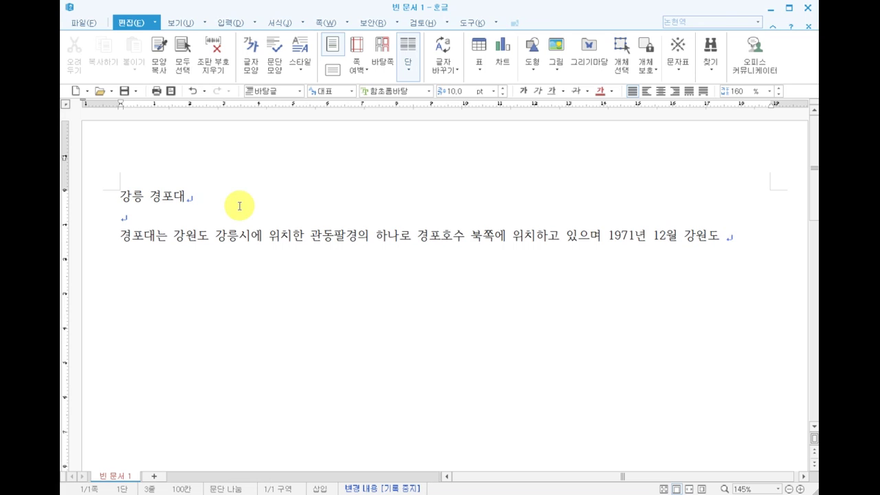
type(" 유형")
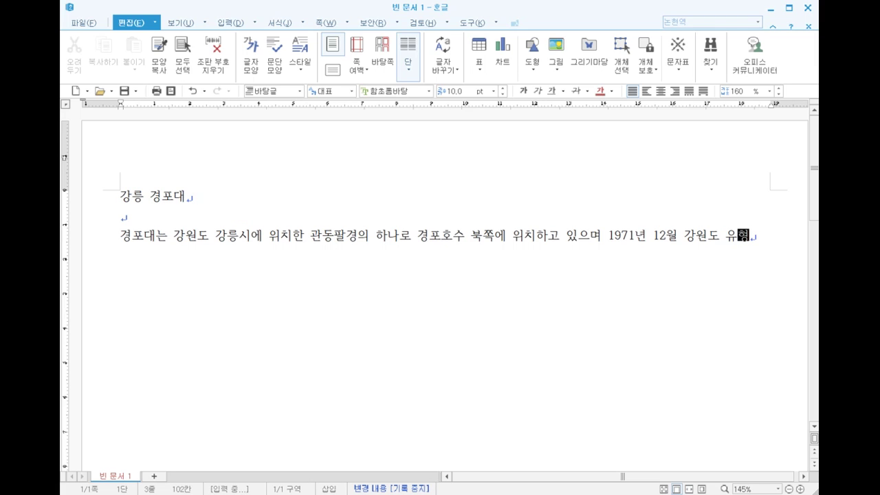
type("문화제")
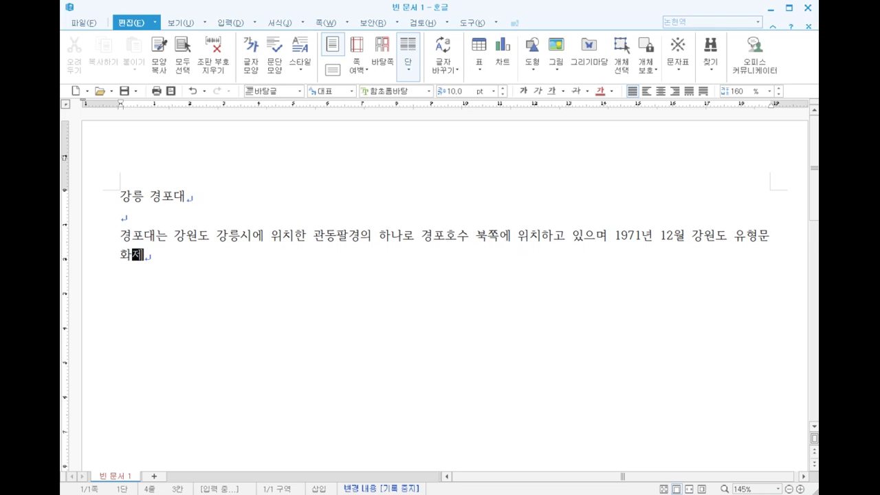
key("BackSpace")
type("재")
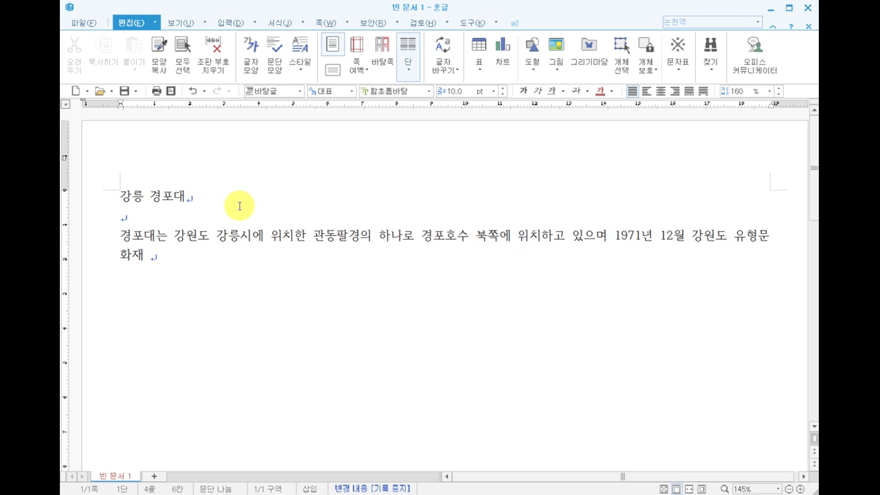
Continue the body sentence with "제6호로 지정된 후"
type(" 제")
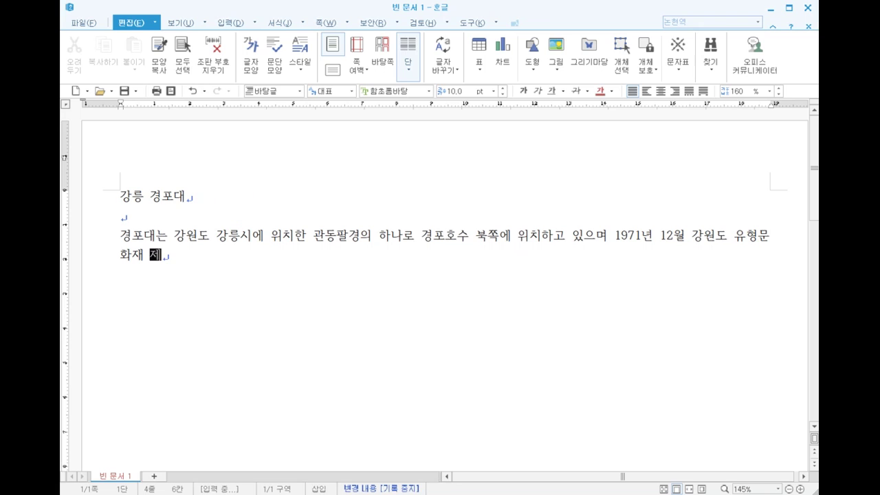
type("6호ㄹ로 지정")
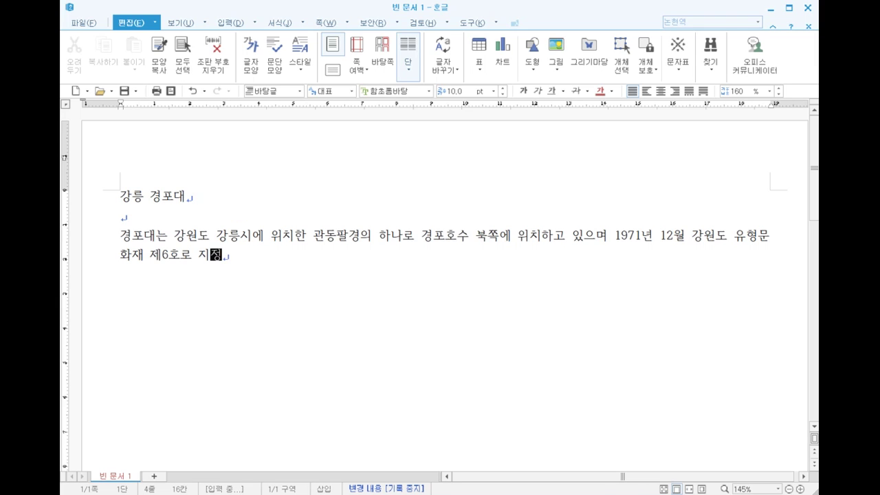
type("된 후")
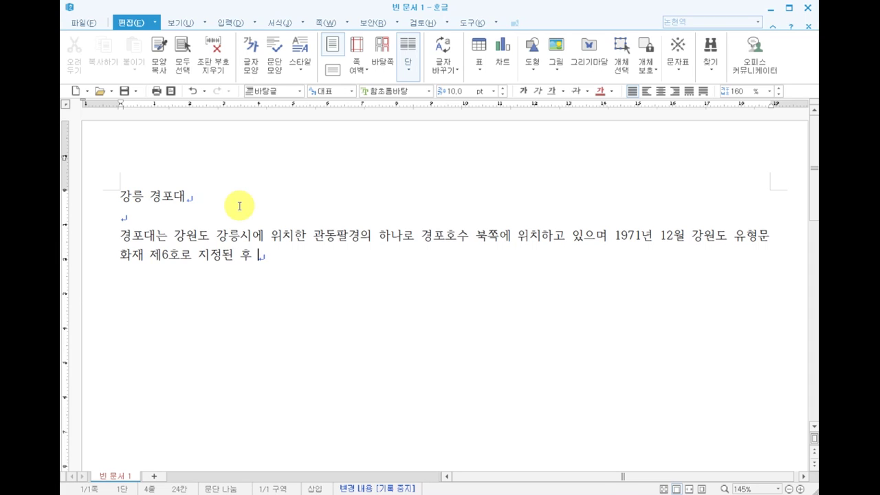
Add the date "2019년 12월" to the end of the body sentence
type(" 2019")
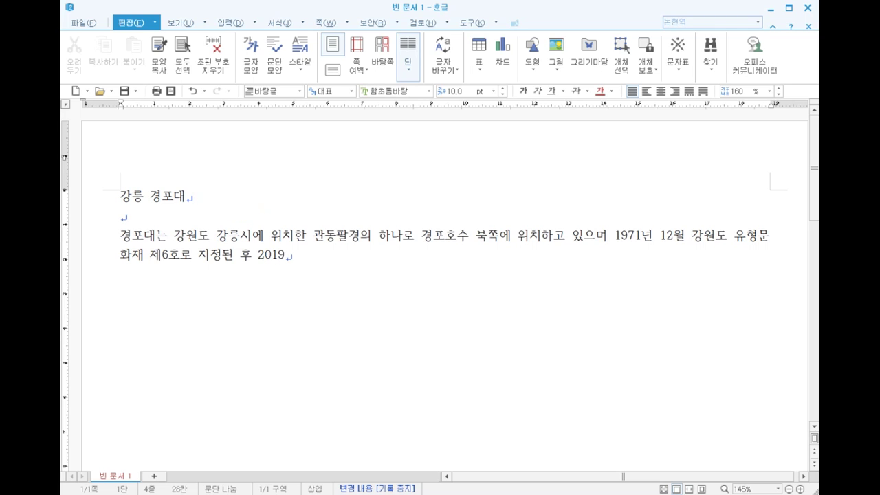
type("년")
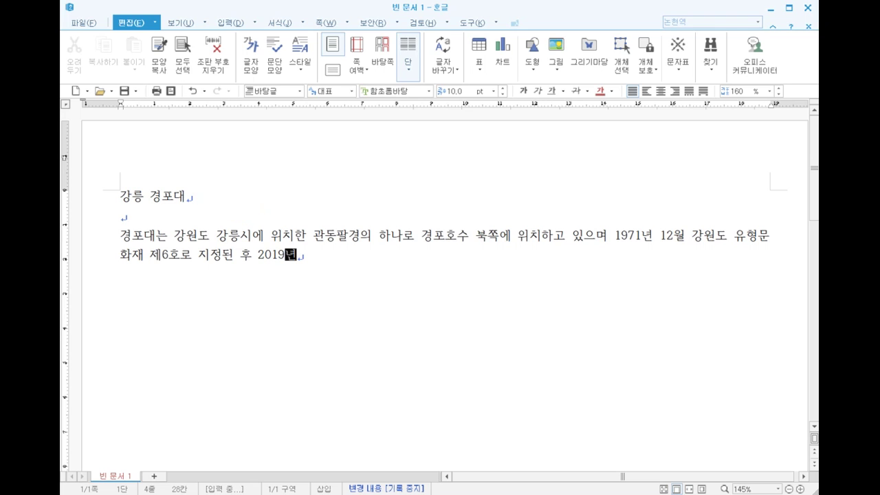
type(" 12월 ")
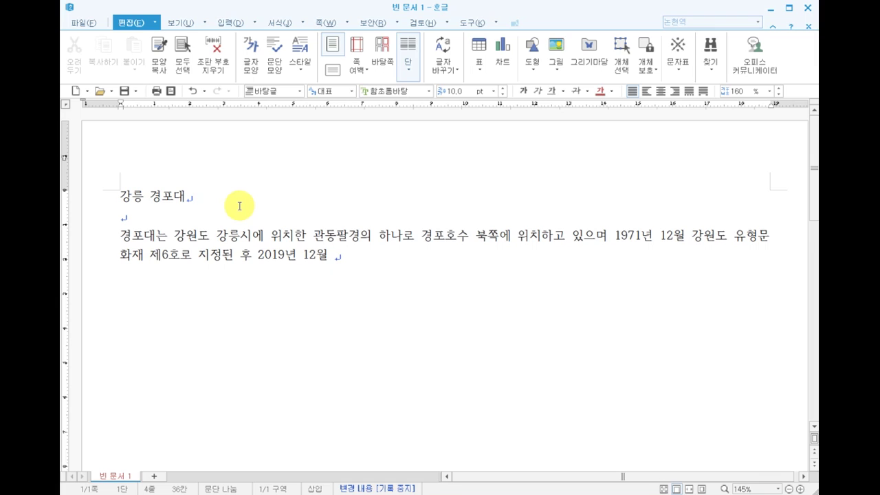
Finish the body sentence with "보물 제2046호가 되었다."
type("보물 제")
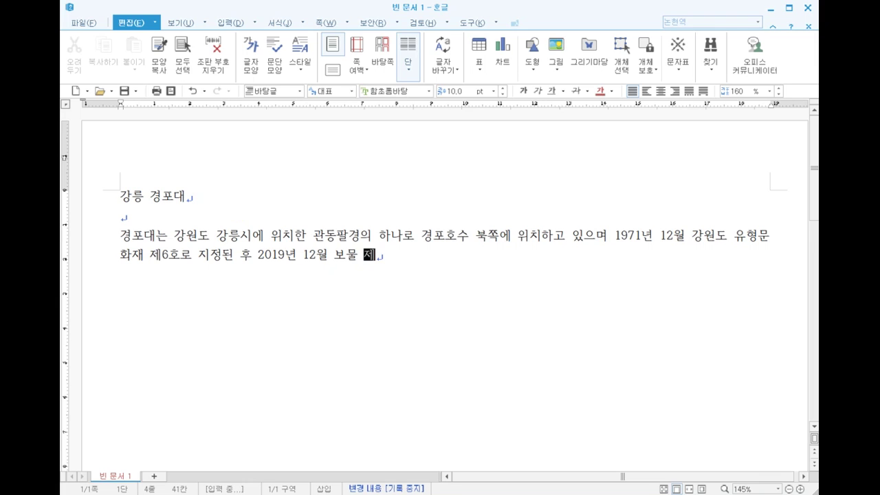
type("2")
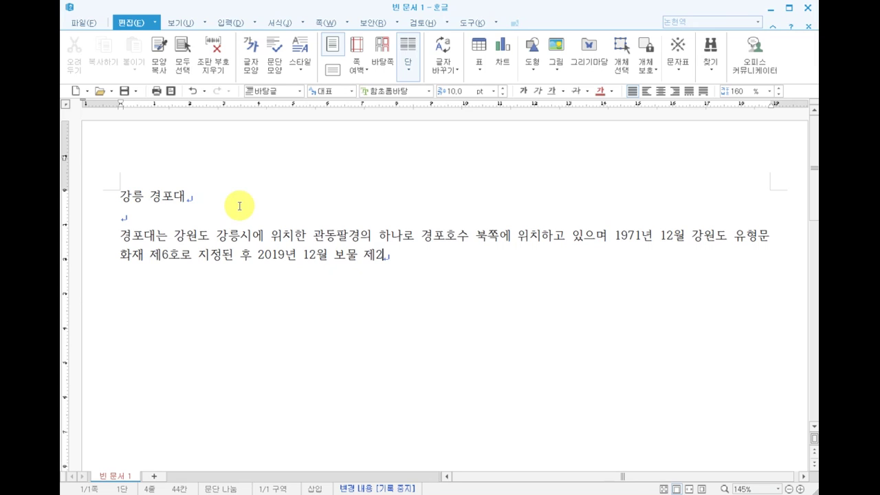
type("04")
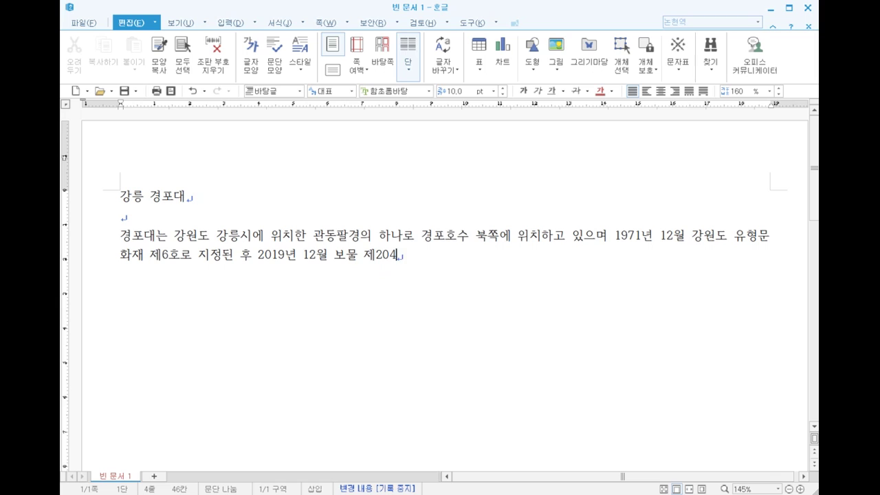
type("6ㅎㅗ가 되")
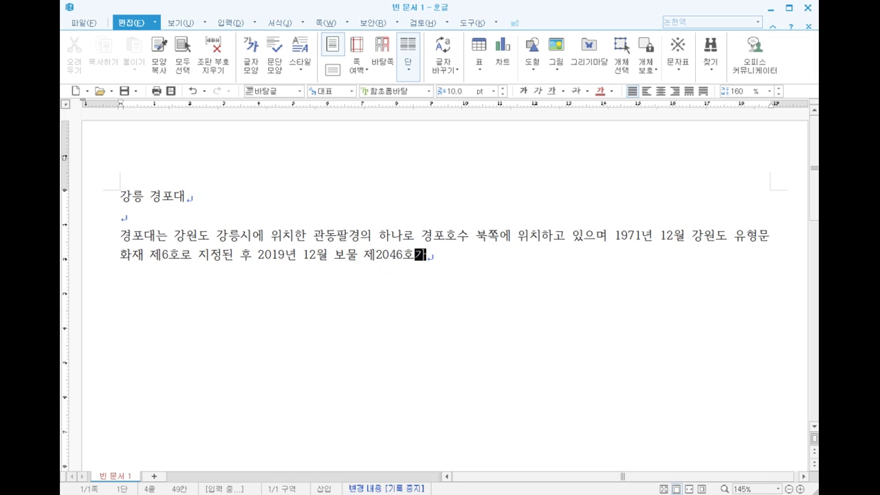
type("었다.")
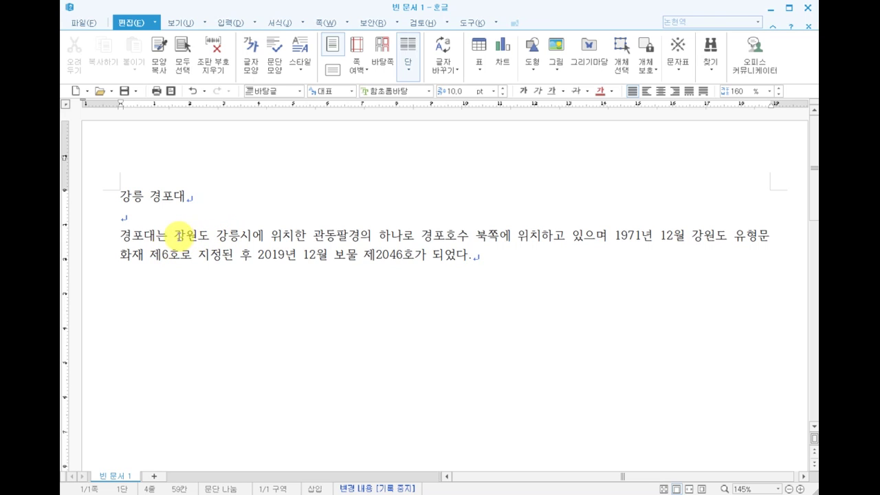
Erase the word "강원도" in front of "강릉시에" on the paragraph's first line, working backward from the word's end
left_click(211, 238)
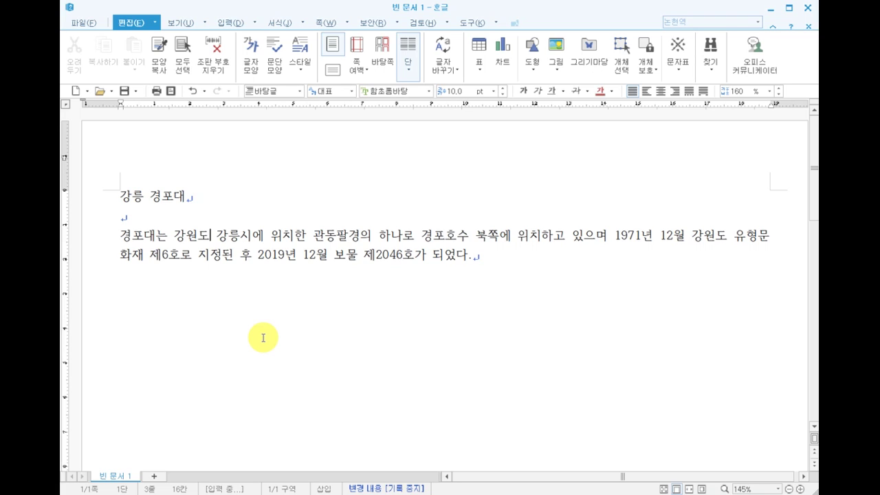
key("BackSpace")
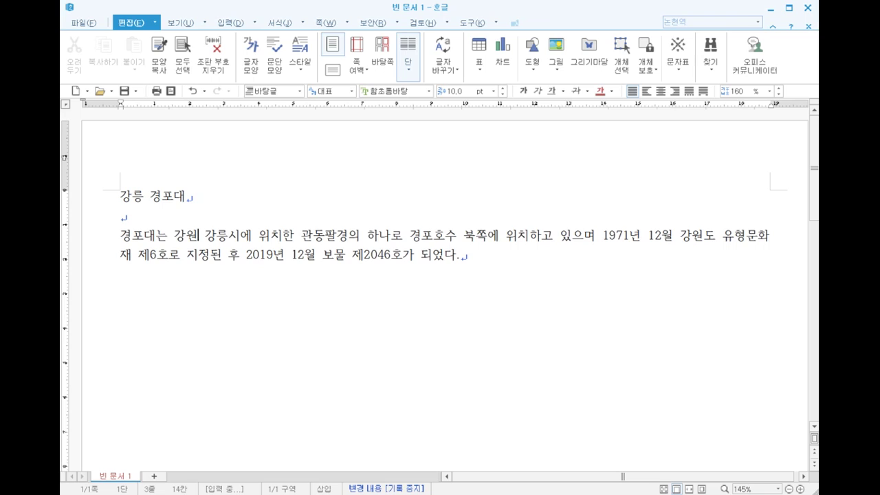
key("BackSpace")
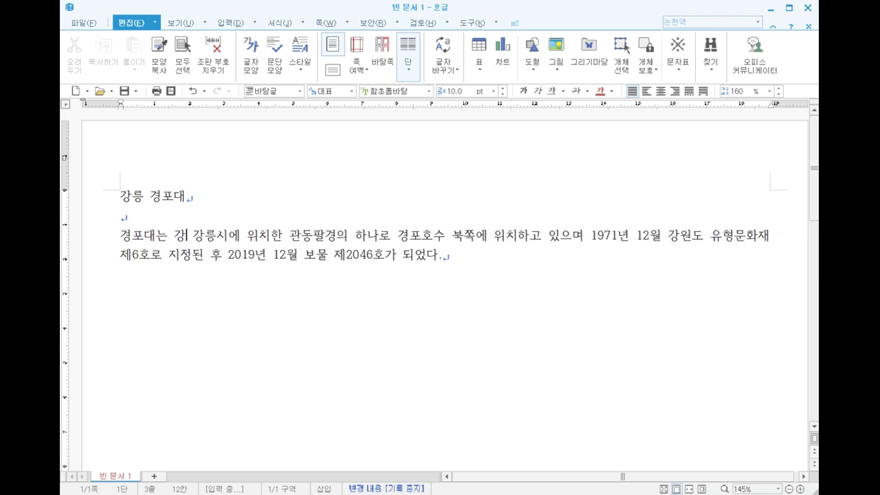
key("BackSpace")
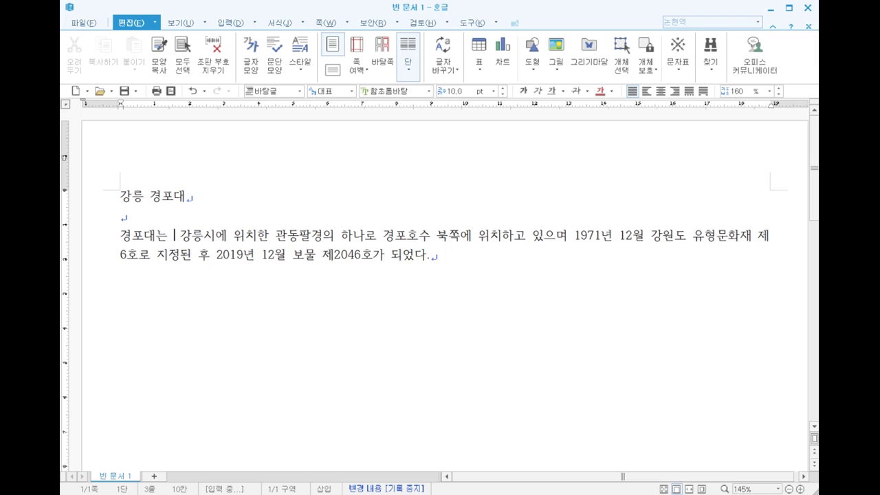
Remove the space and "강릉시" following the cursor, keeping the particle "에"
key("Delete")
key("Delete")
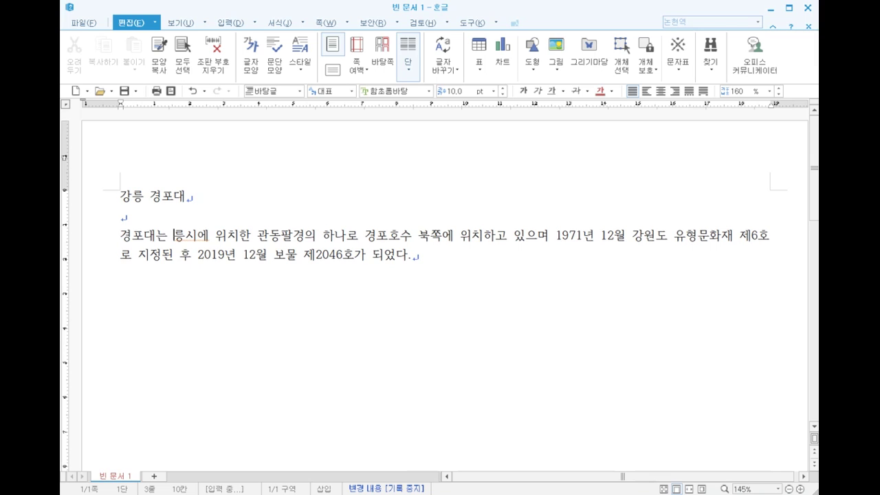
key("Delete")
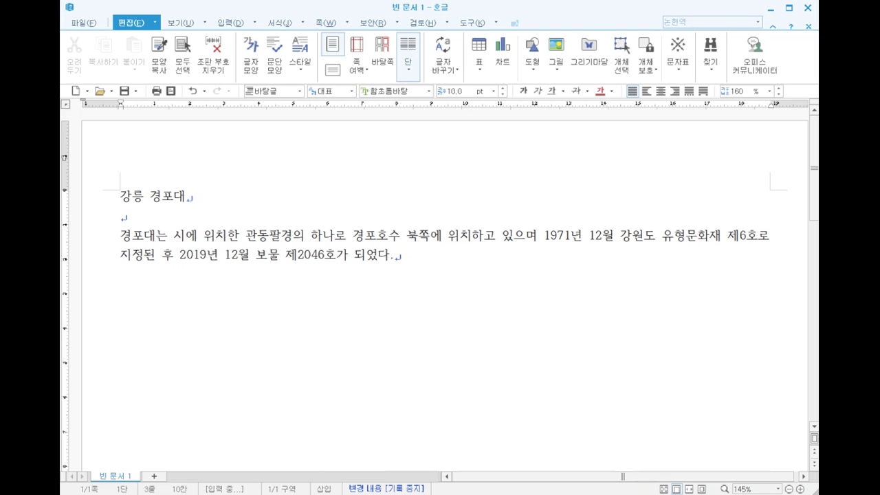
key("Delete")
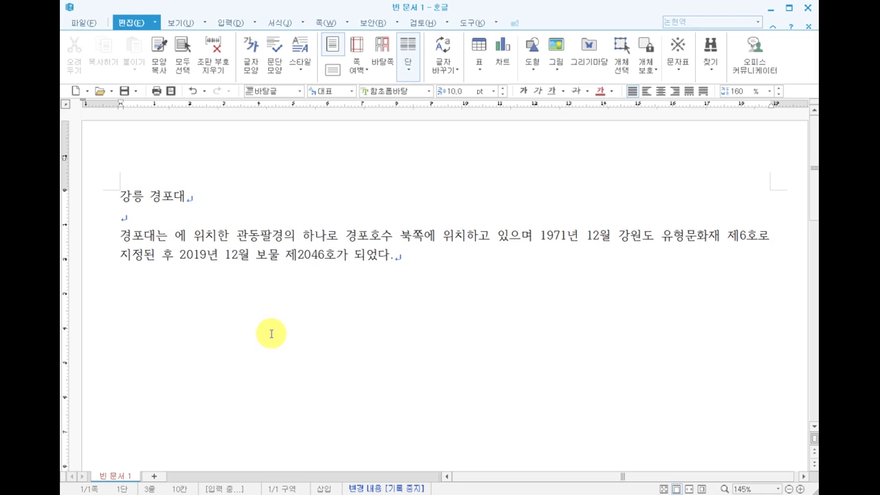
Select the word "경포대는" at the start of the body paragraph and delete it
left_click_drag(121, 236, 295, 239)
left_click(139, 240)
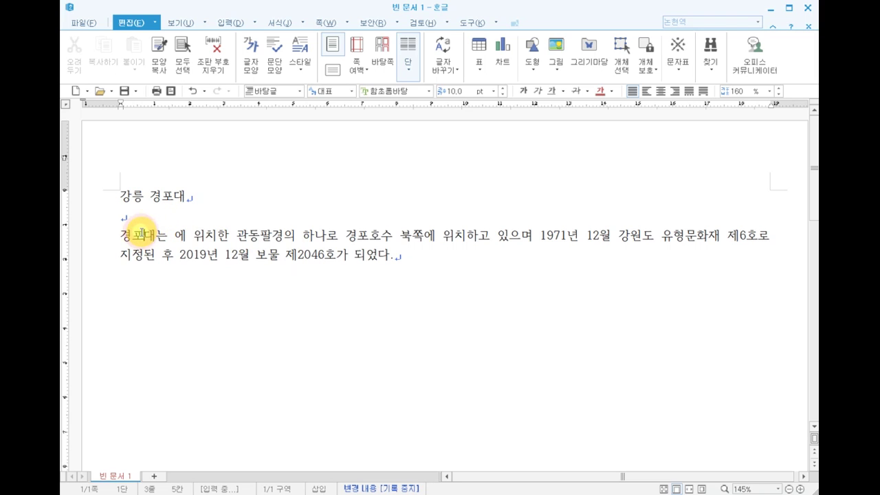
double_click(141, 237)
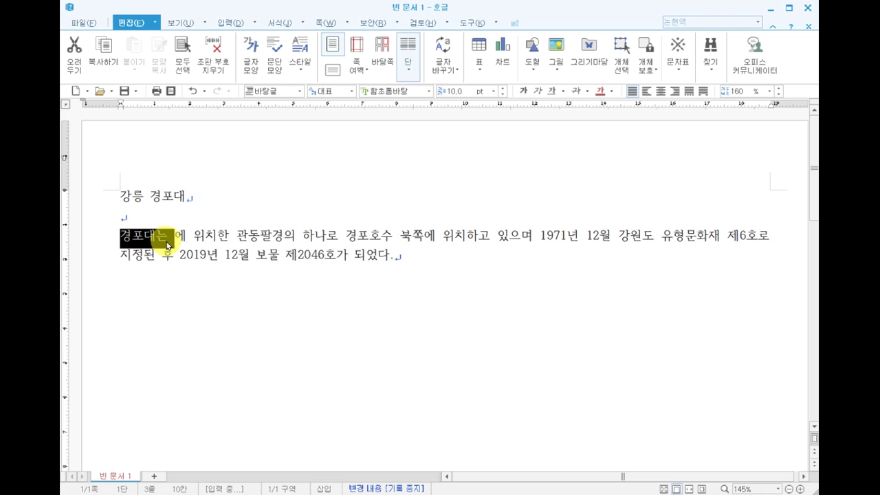
key("Delete")
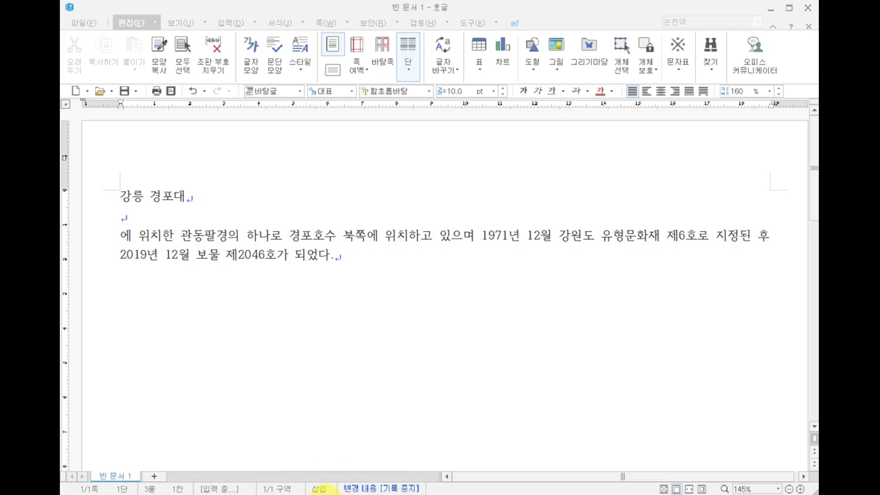
Toggle the typing mode between insert (삽입) and overwrite (수정), ending in insert mode
left_click(320, 489)
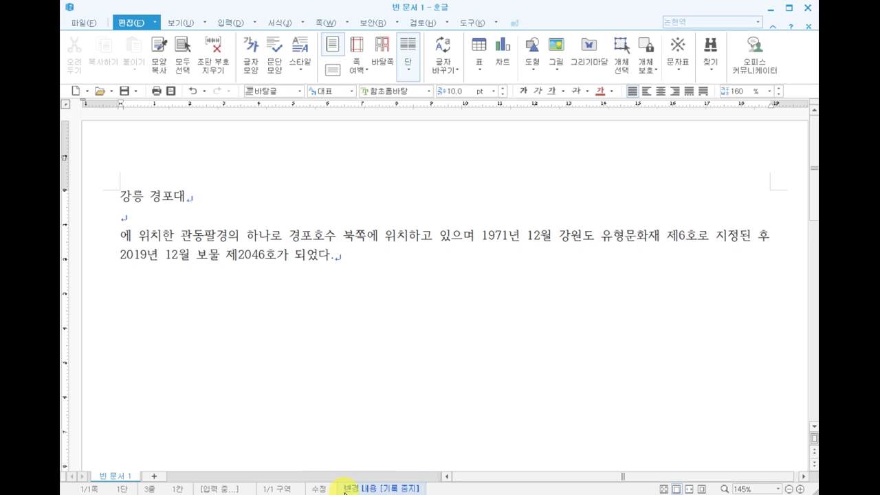
left_click(319, 489)
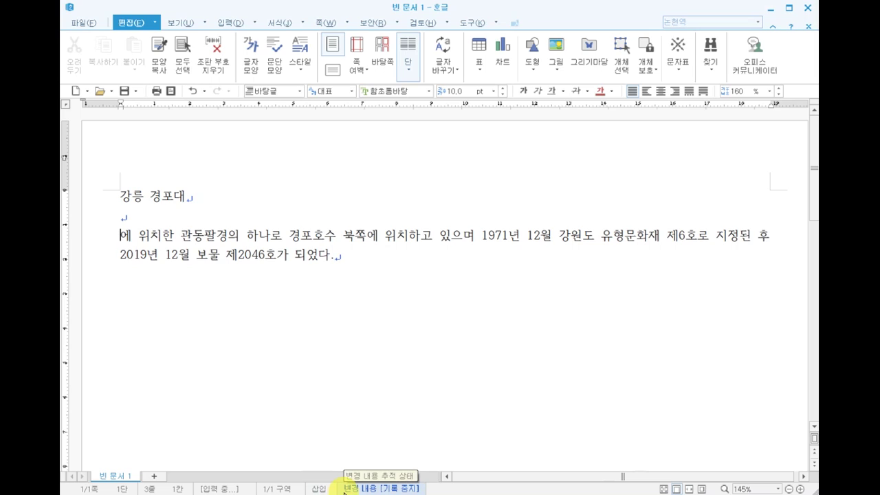
left_click(319, 489)
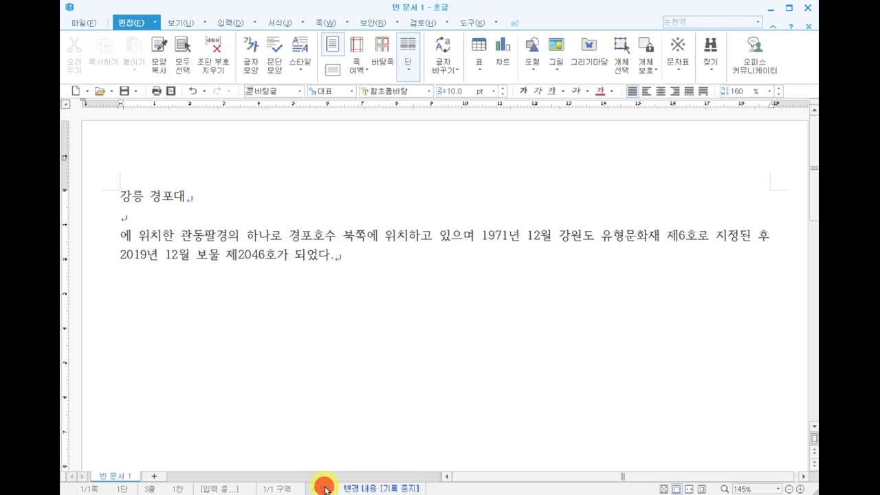
left_click(321, 489)
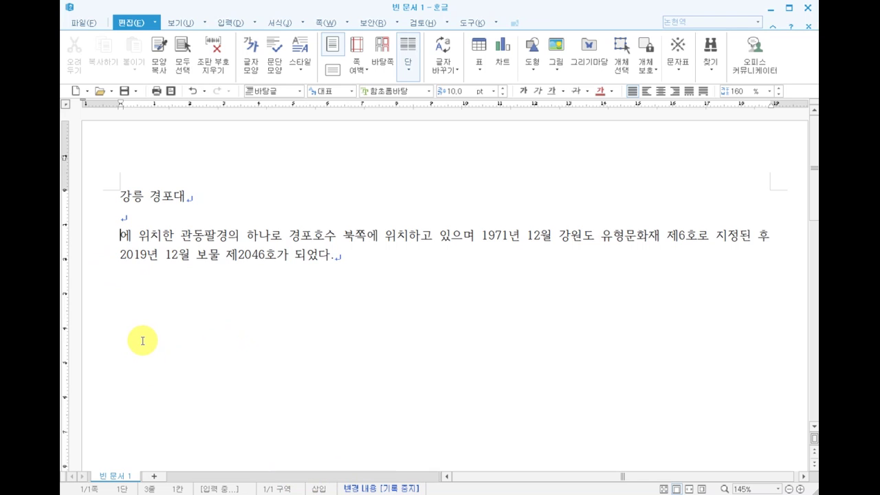
Insert "강원도" and a space in front of "에 위치한" at the start of the body paragraph
type("강")
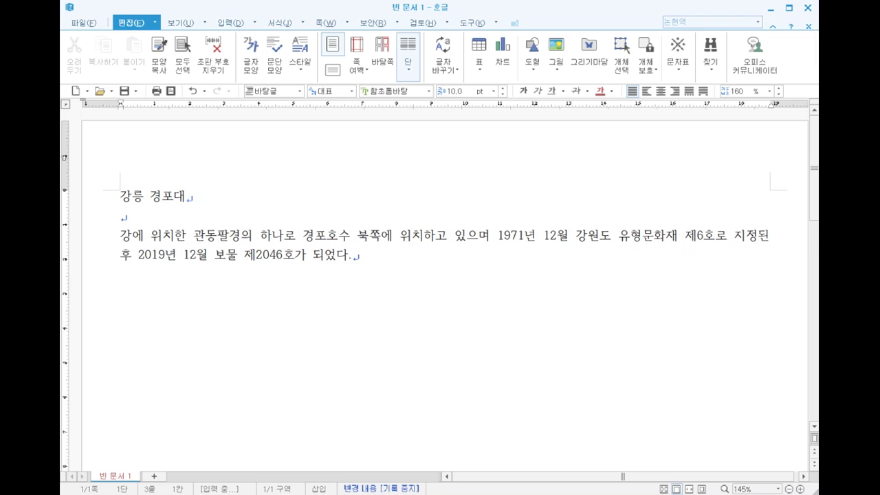
type("원ㄷㅗ")
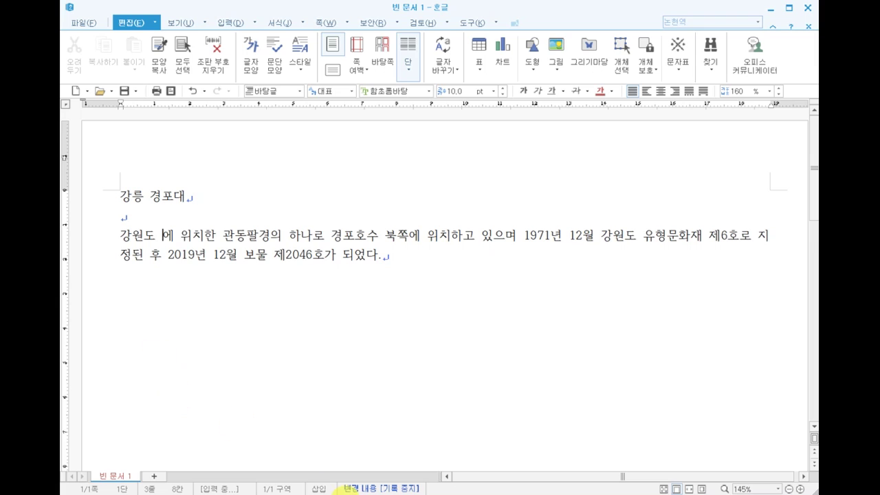
Switch to overwrite mode (수정) and write "강릉시 위치 한" over the characters following "강원도"
left_click(318, 489)
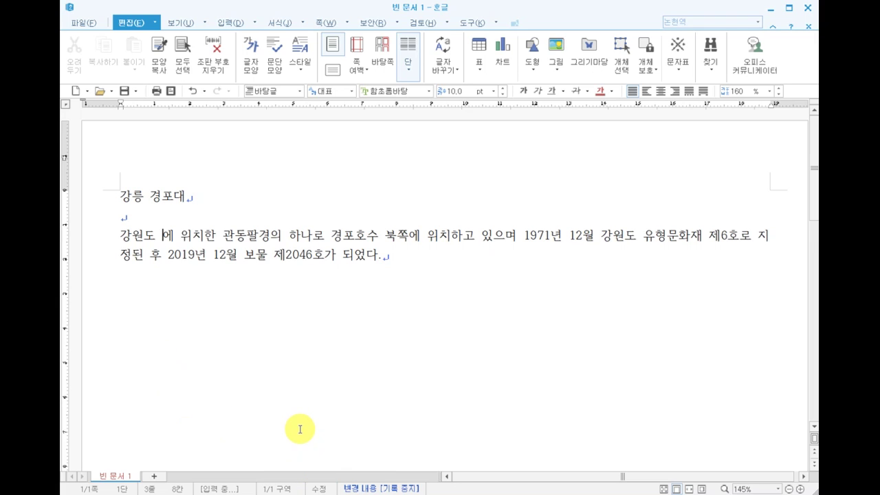
type("강")
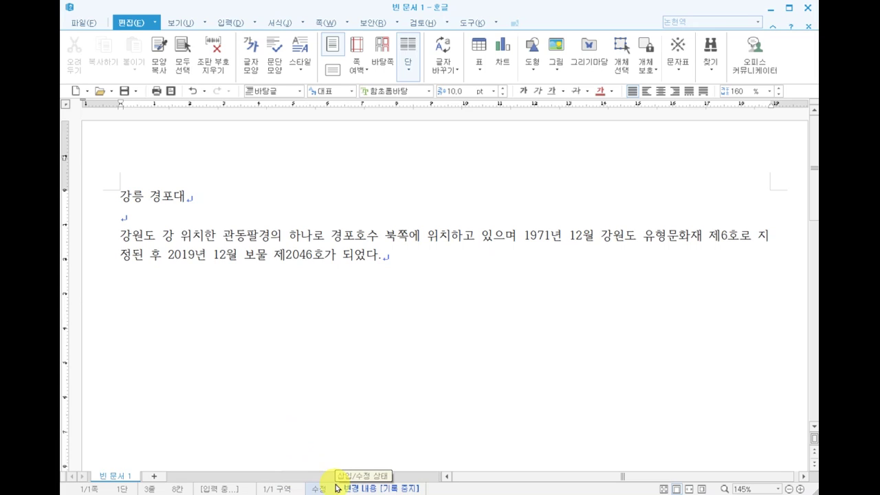
type("르")
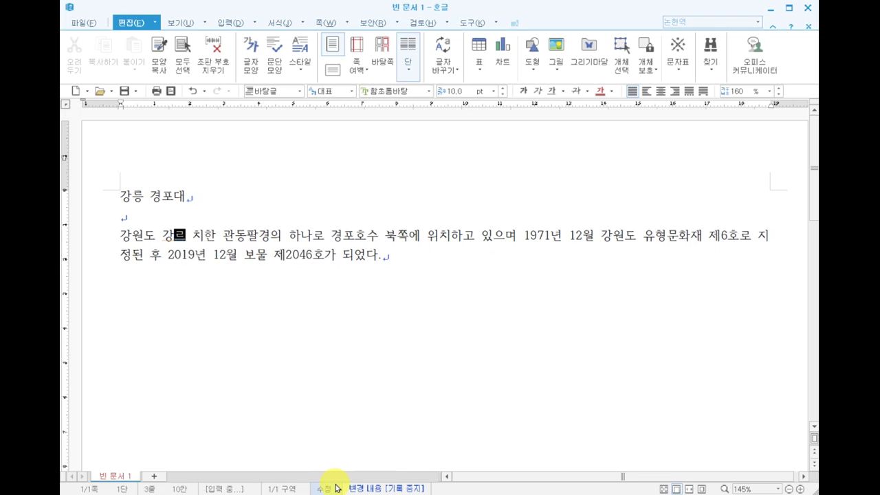
type("ㅇ")
type("ㅅㅣ ㅇㅠㅣ")
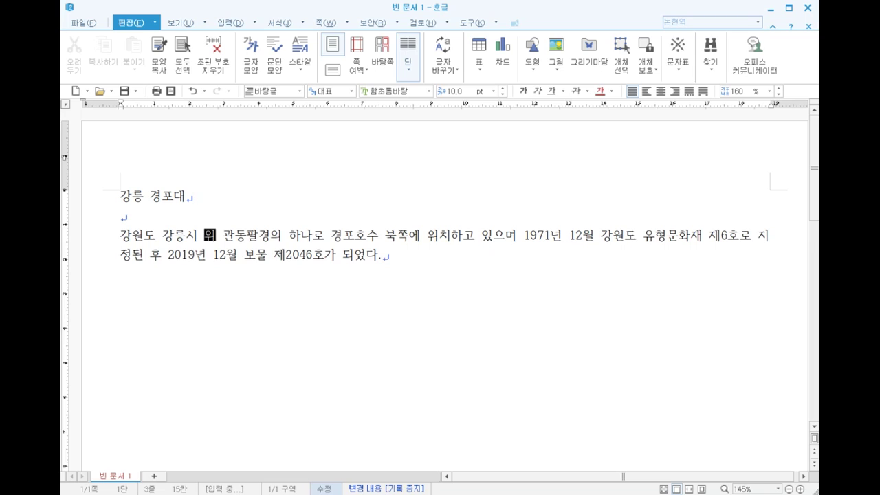
type("ㅊㅣ ㅎㅏ")
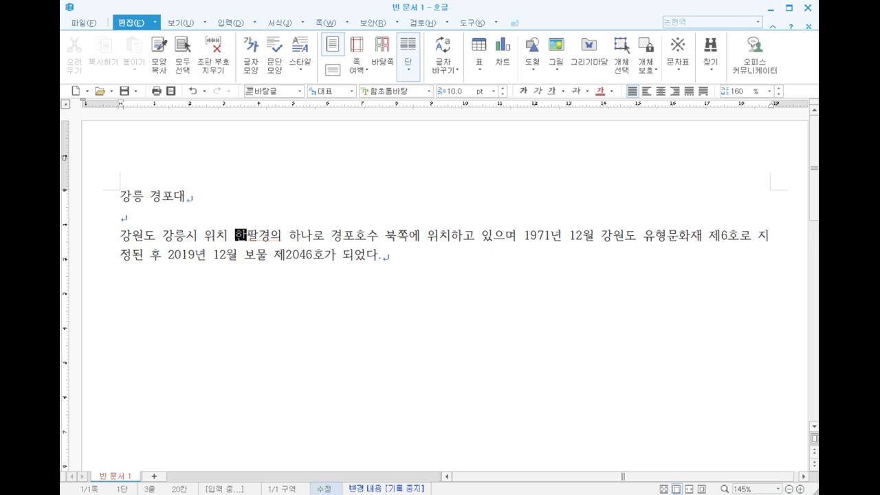
Correct "위치 한" to "위치한" followed by a space, and return the typing mode to insert (삽입)
key("BackSpace")
key("BackSpace")
key("BackSpace")
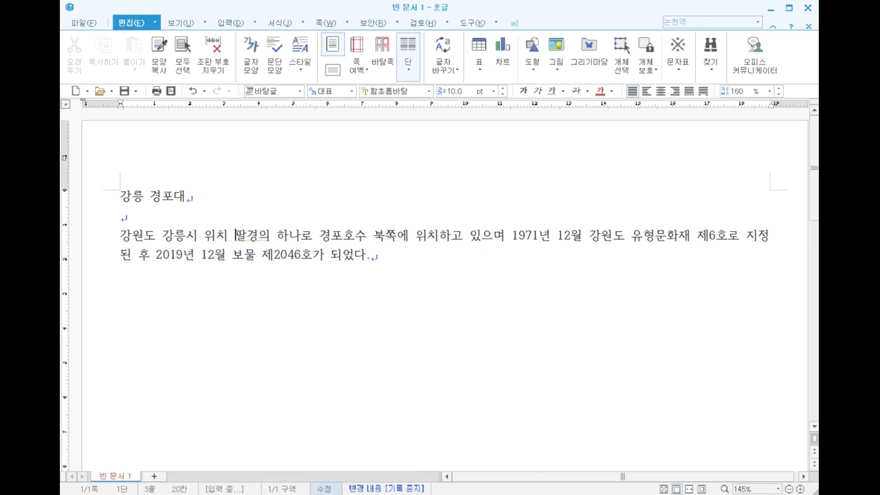
type("ㅎㅏㄴ")
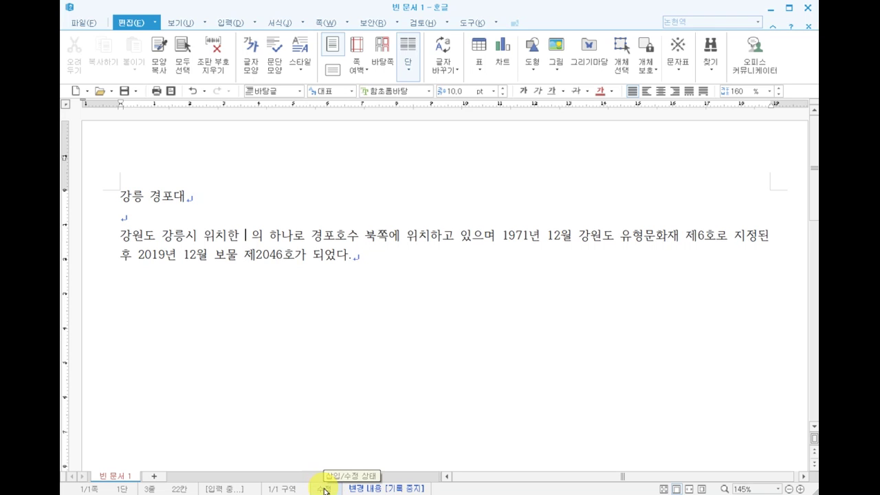
left_click(325, 489)
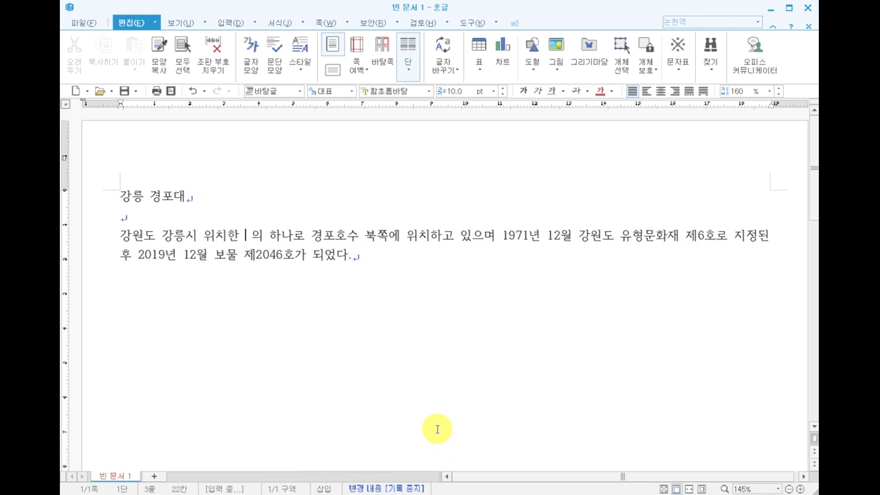
Insert "관동팔경" after "위치한" in the body paragraph and remove the space before "의"
type("ㄱㅗㅏㄴㄷㅗㅇㅍㅏ")
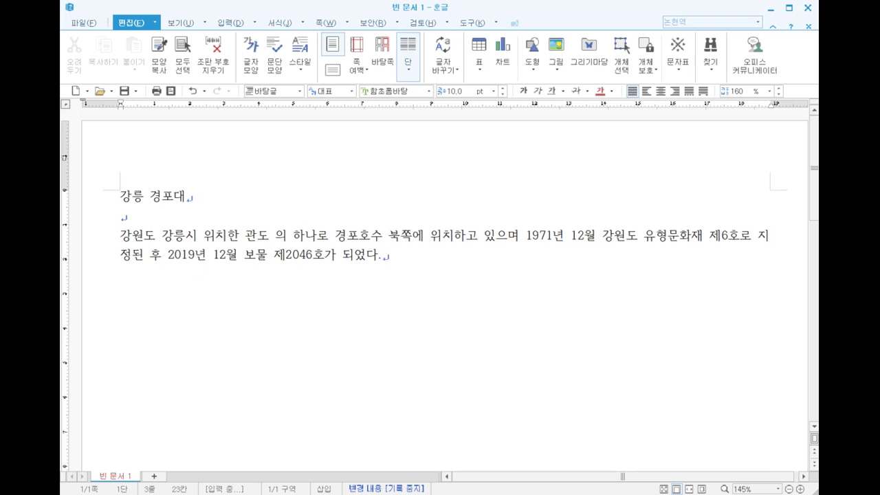
type("ㄹㄱㅕㅇ")
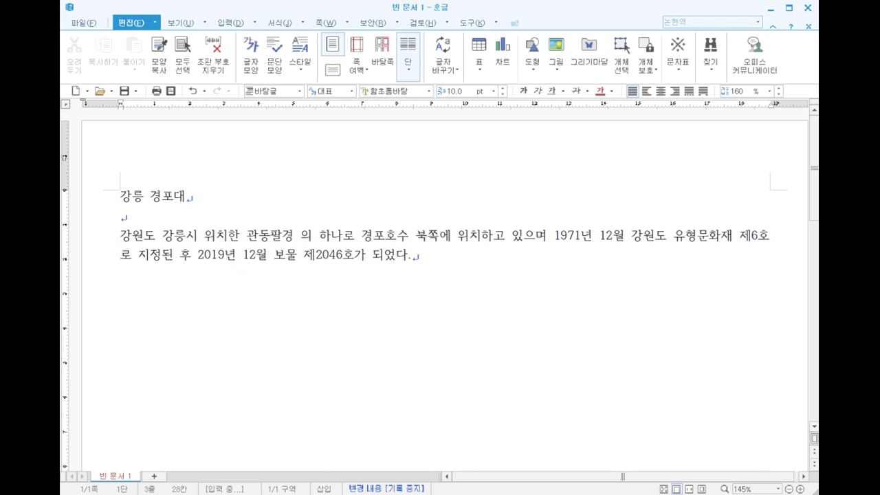
key("BackSpace")
type("ㅇ")
left_click(297, 238)
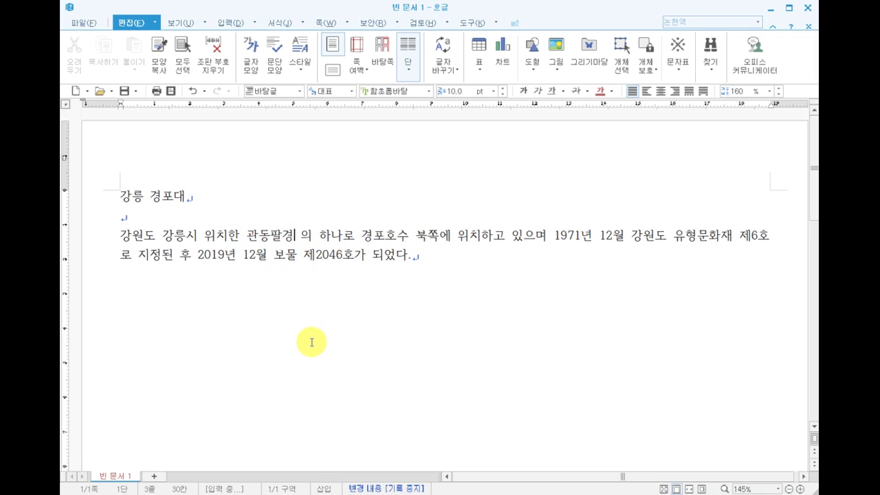
key("BackSpace")
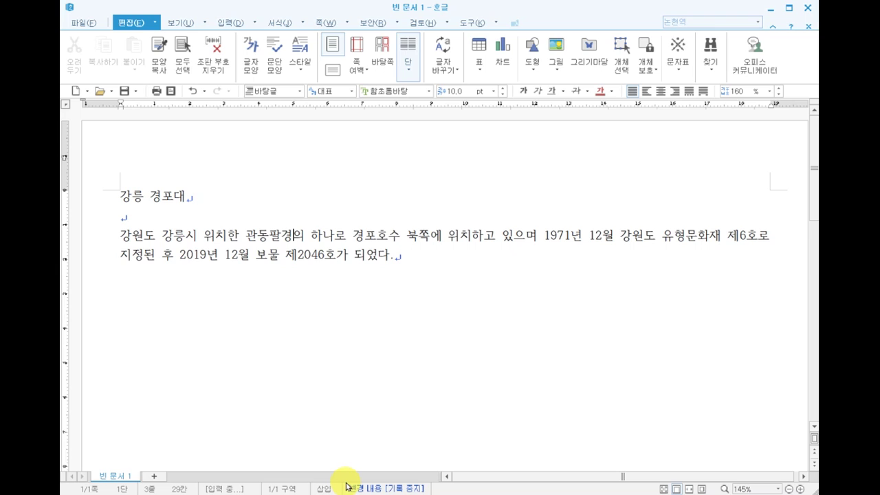
Add an empty line below the body paragraph and continue the paragraph after "되었다." with "이러한 문화재의"
left_click(427, 266)
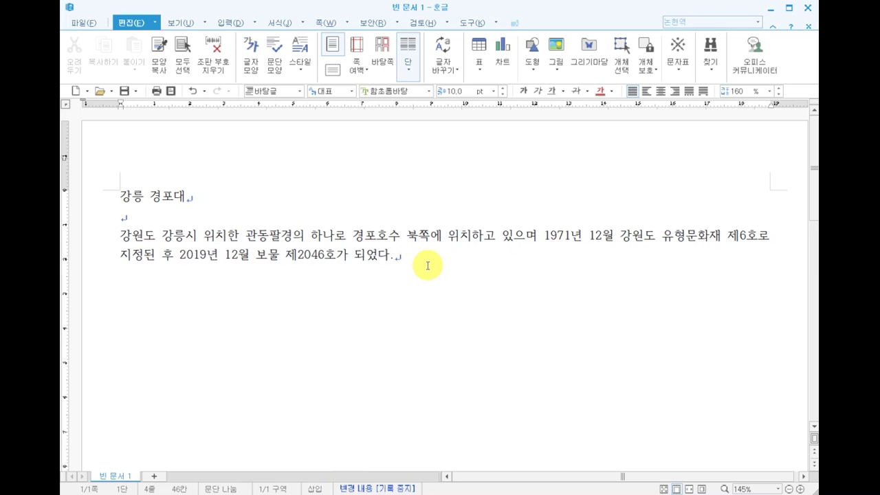
key("Return")
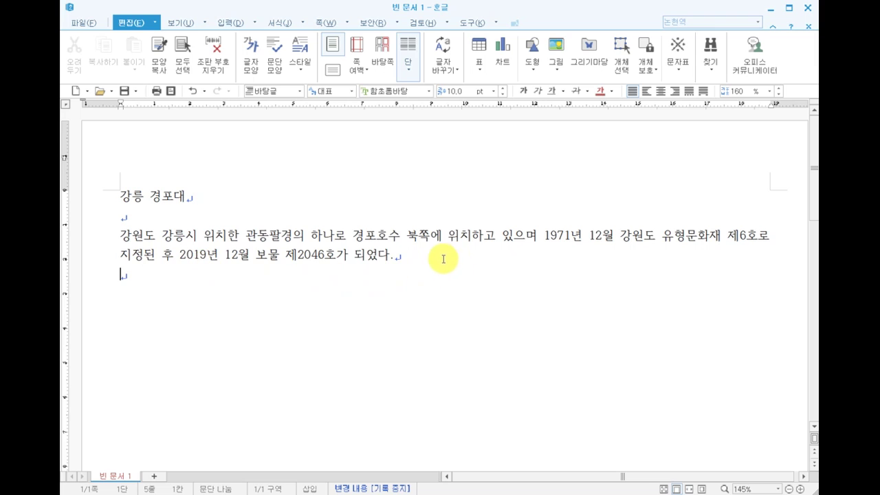
left_click(437, 264)
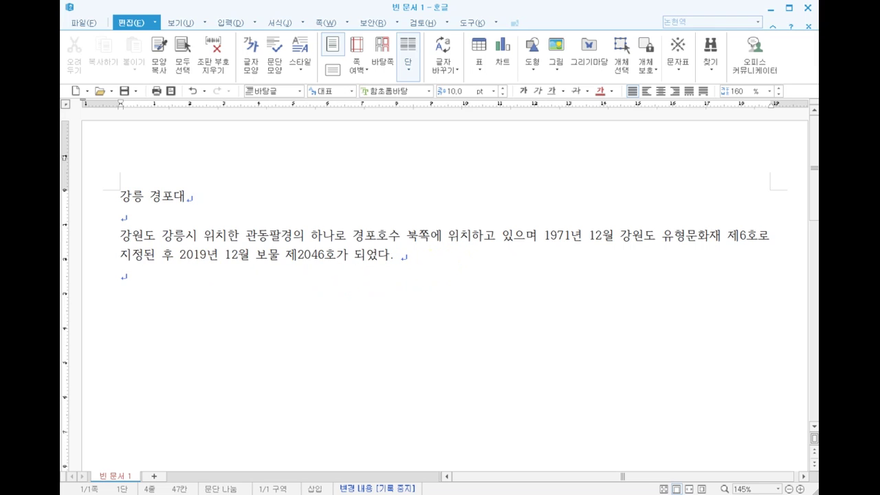
type("이")
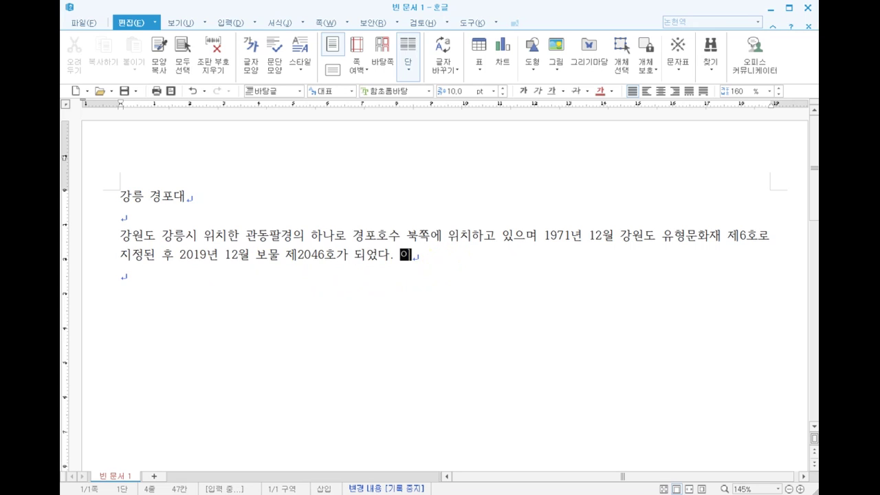
type("렇한")
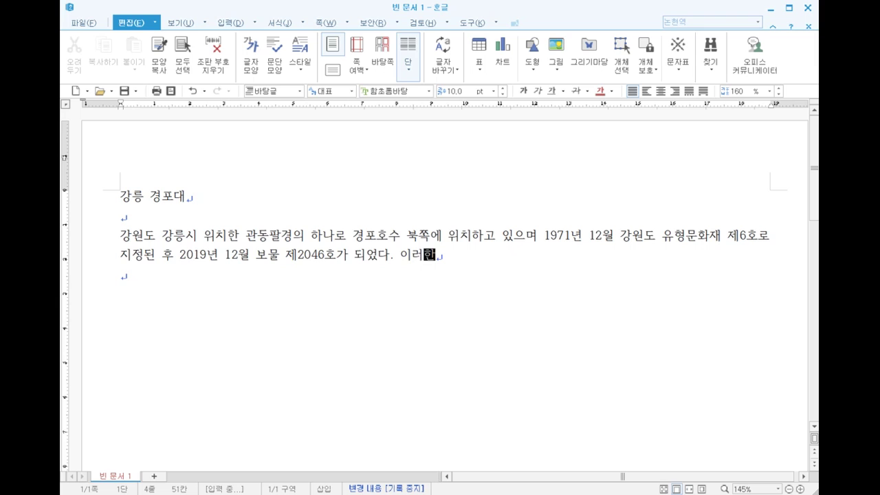
type(" ㅁ문호재")
key("BackSpace")
key("BackSpace")
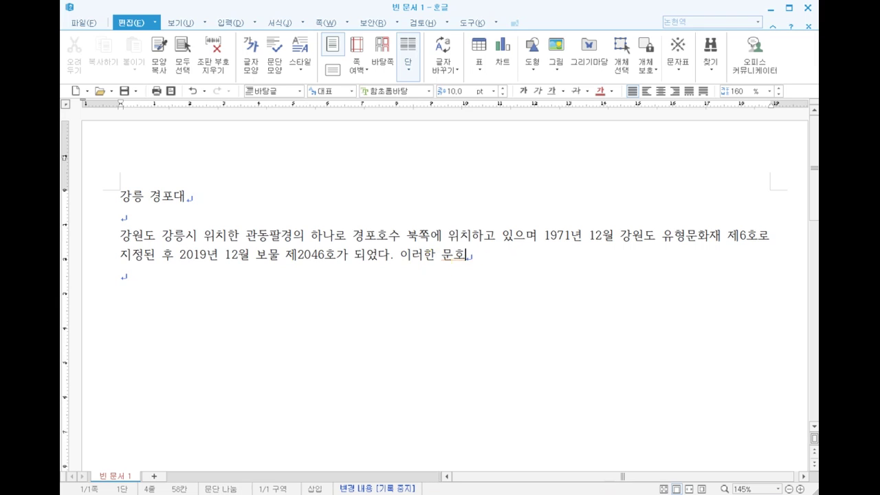
type("화재늬 ㅇ")
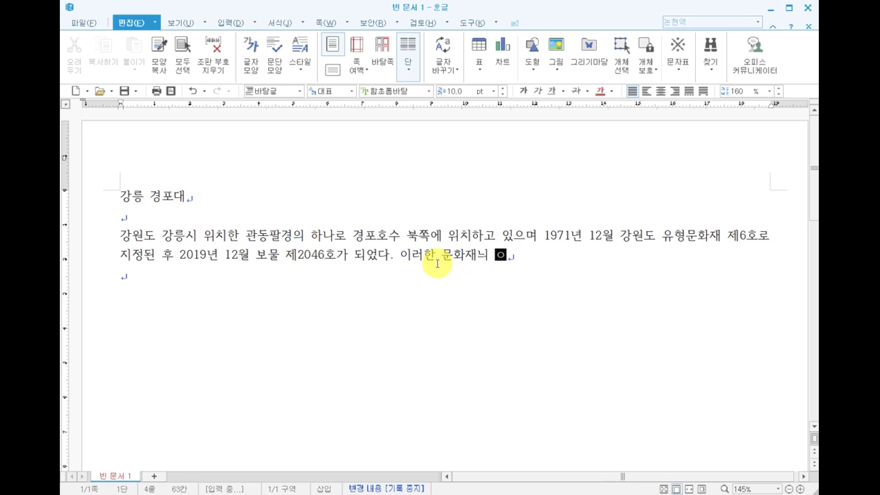
key("BackSpace")
key("BackSpace")
type("의")
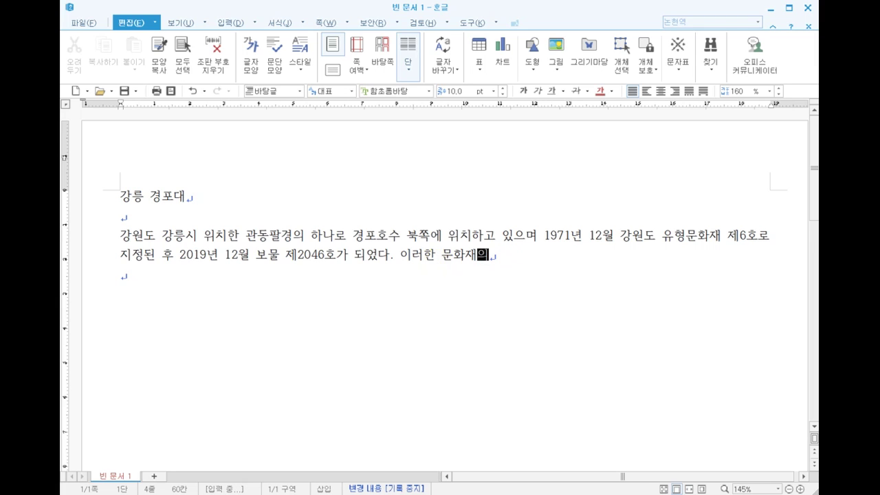
Continue the sentence after "문화재의" with "유형은 누정이라 불리는데" and a space
type(" 유형")
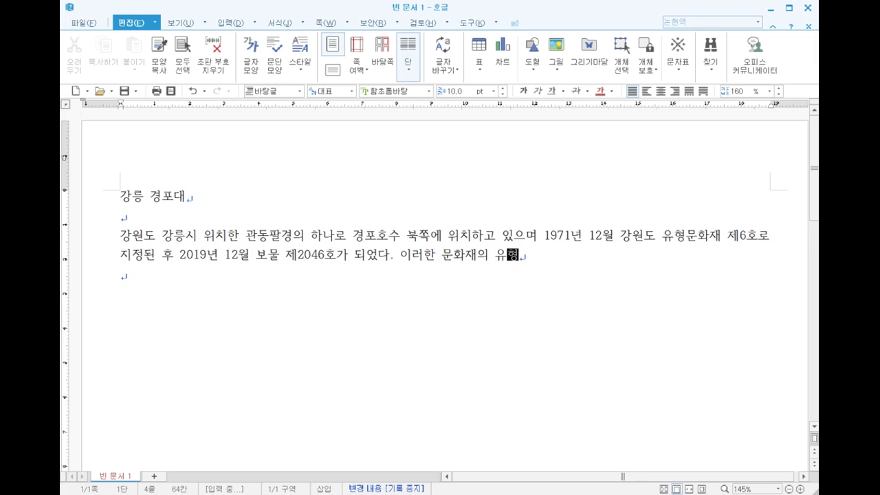
type("은 주")
key("BackSpace")
key("BackSpace")
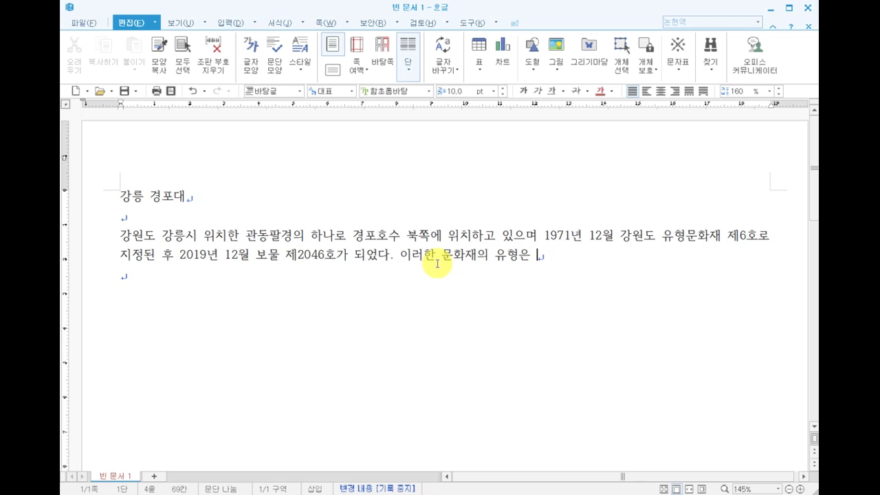
type("누정이라")
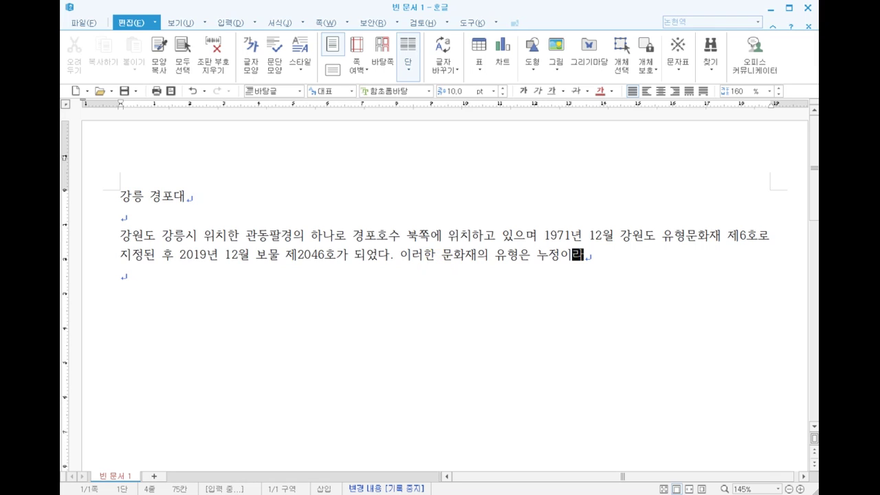
type(" 불리는데 ")
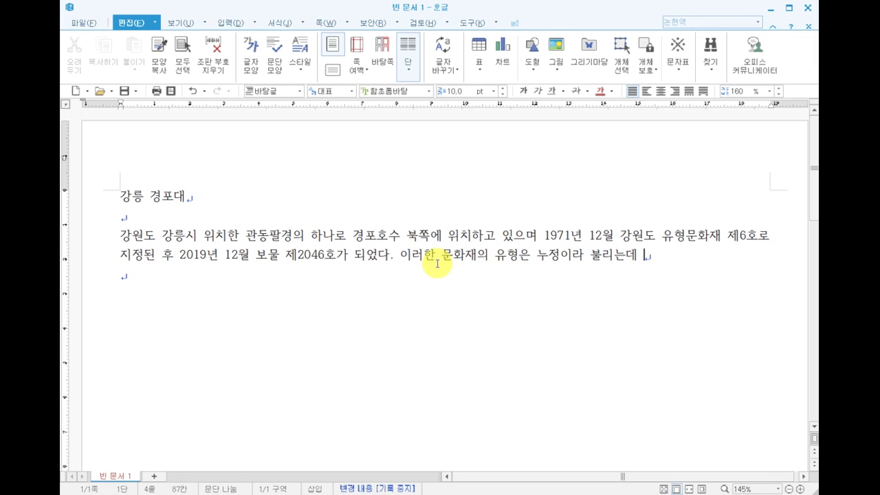
Complete the sentence with "누각과 정자의 건축양식구조를 통칭해서 부른다." and begin another sentence with "경포대"
type("누각")
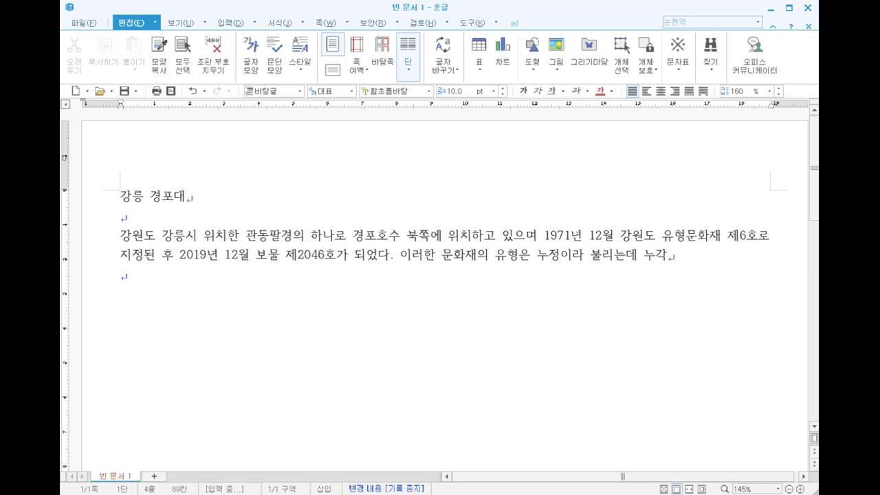
type("과 ")
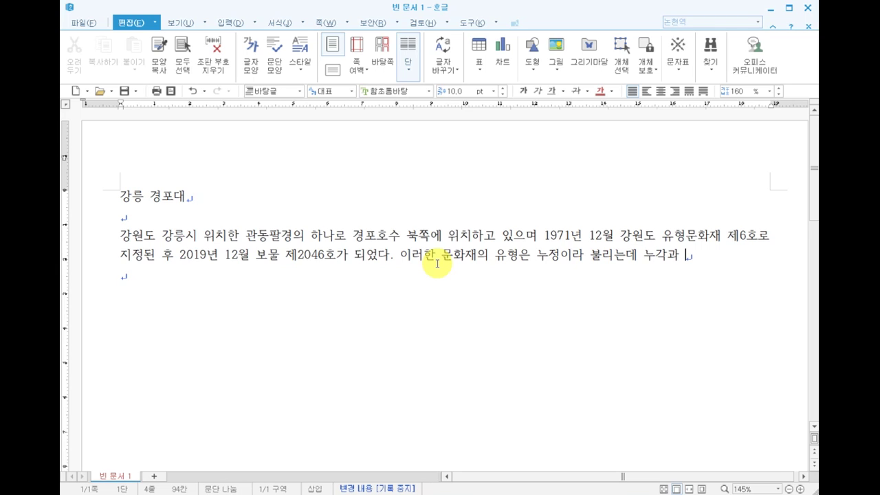
type("정자의 ")
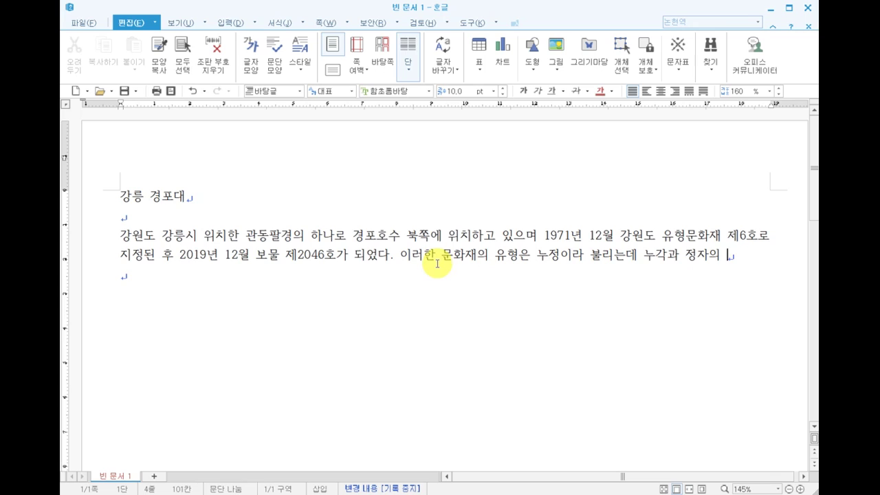
type("건")
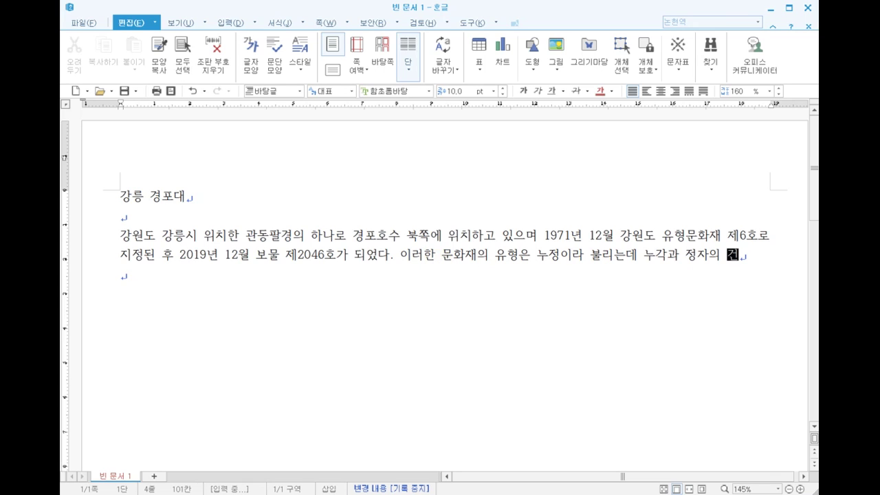
type("축양ㅅ")
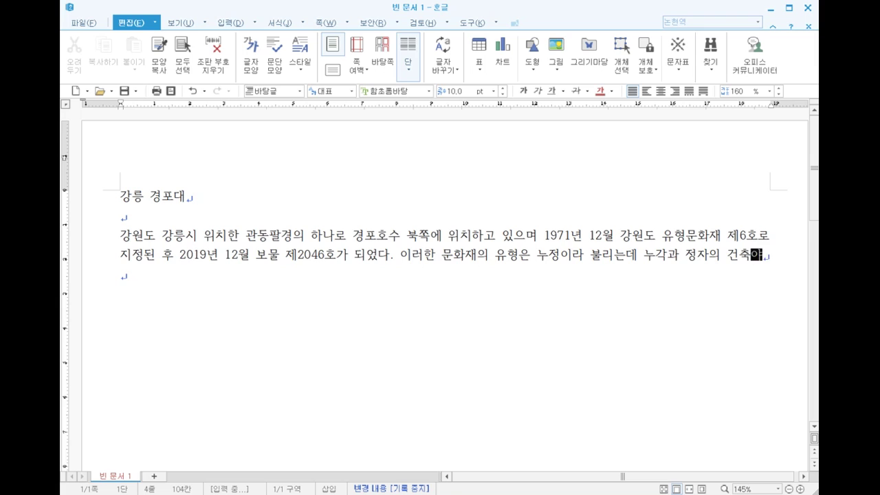
type("식구조를 ")
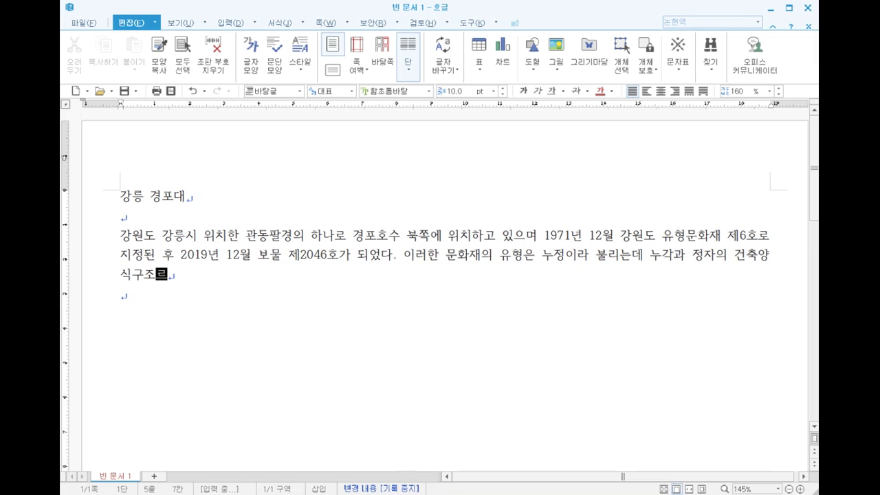
type("통칭해서")
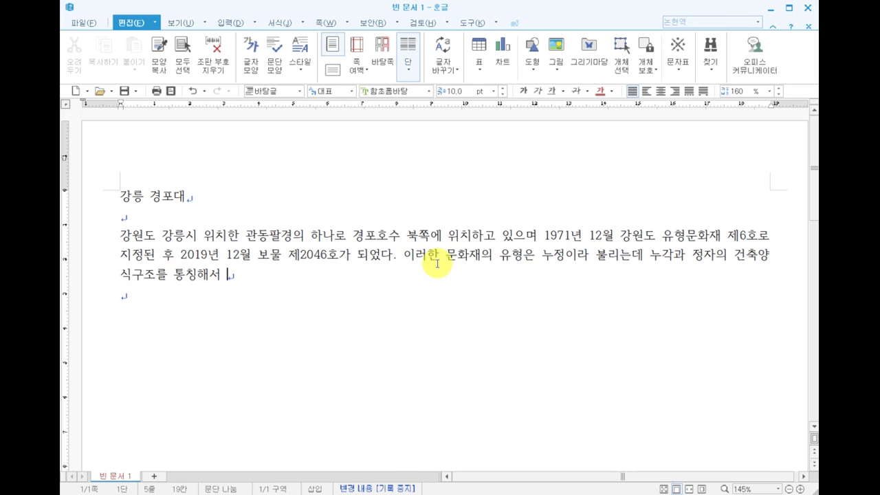
type(" 부른다. 경포댕")
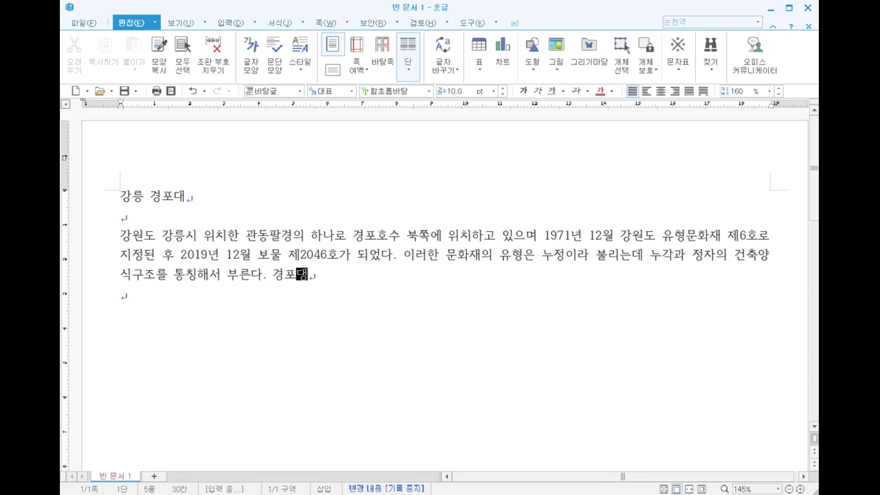
Continue directly after "경포대" with "의 경유 경치를 멀리고 그리고 넓게 볼수 있는"
type("의 경유")
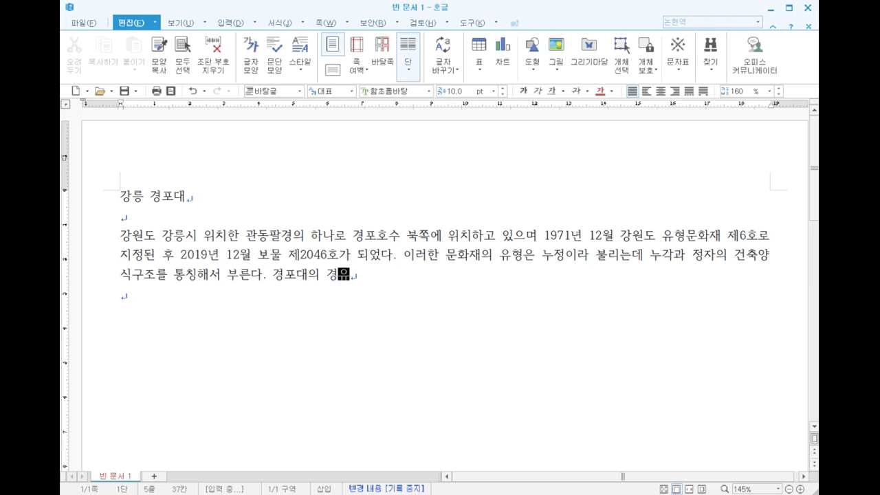
type(" 경ㅊ")
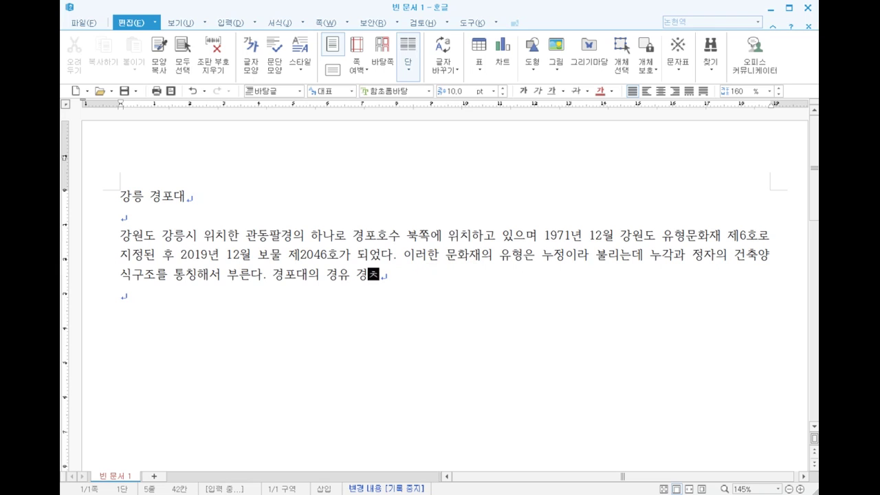
type("치를")
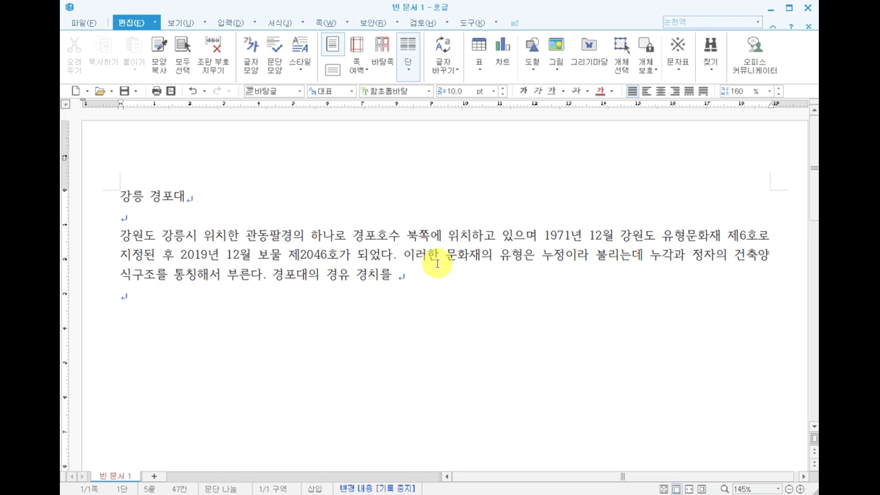
type(" 멀리고 그리고 ")
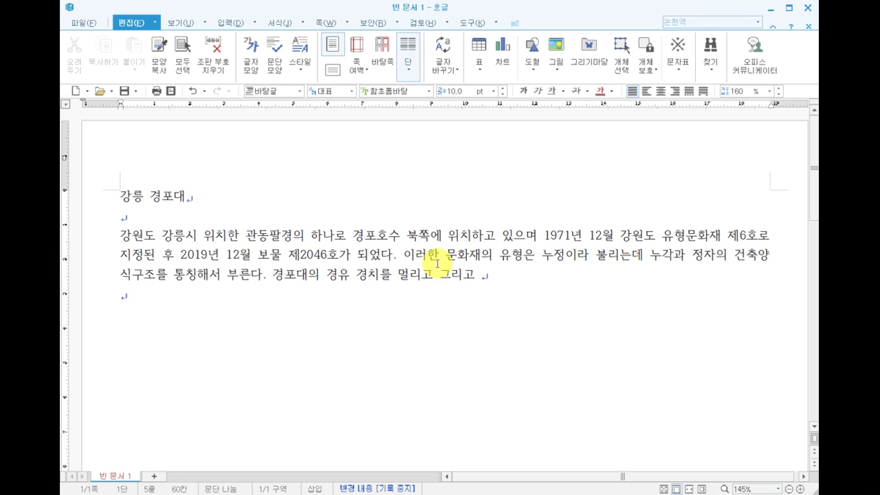
type("널")
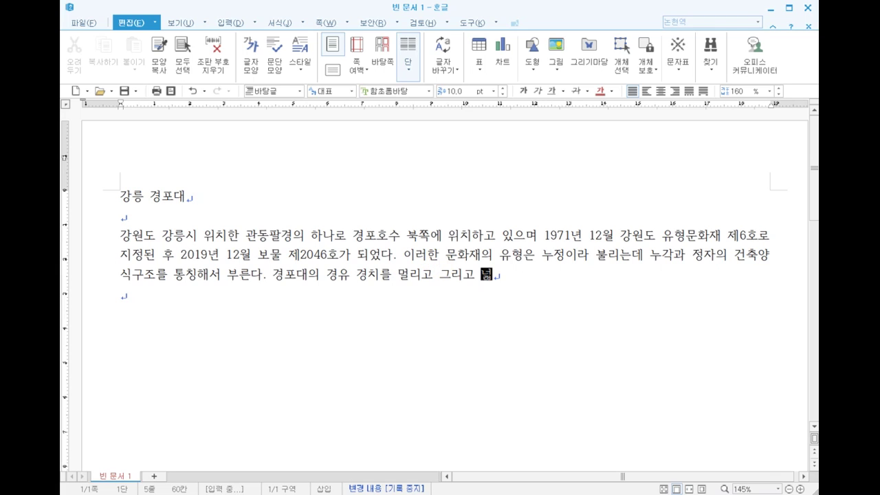
type("게 볼수 있는")
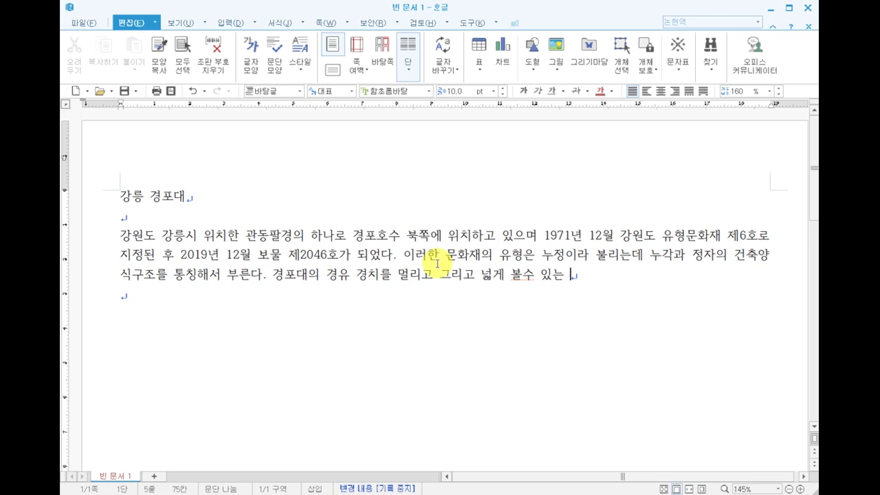
Continue the body paragraph after "볼수 있는" with "형식인 누각으로 일반적으로 다락"
type(" 형시")
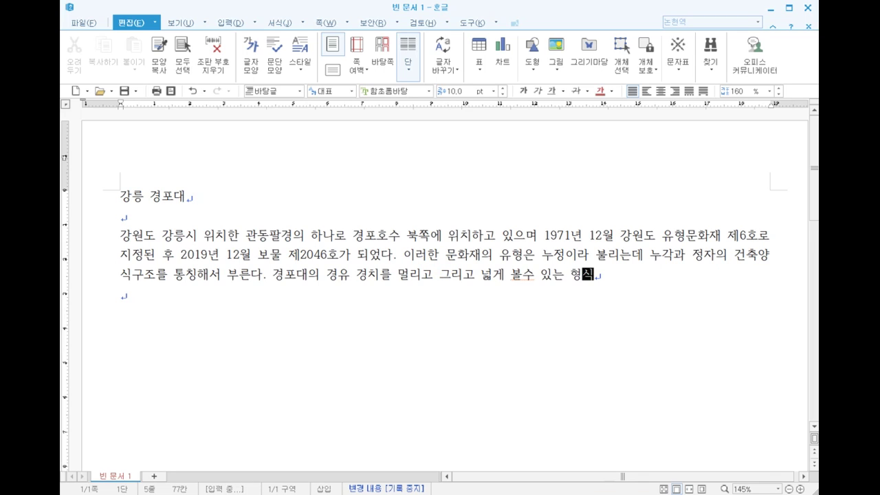
type("인 누각으로 일비")
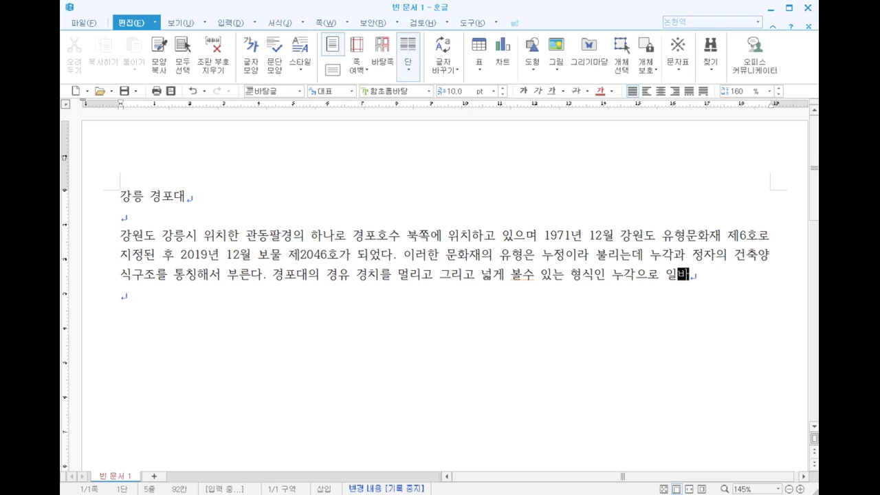
type("적으로")
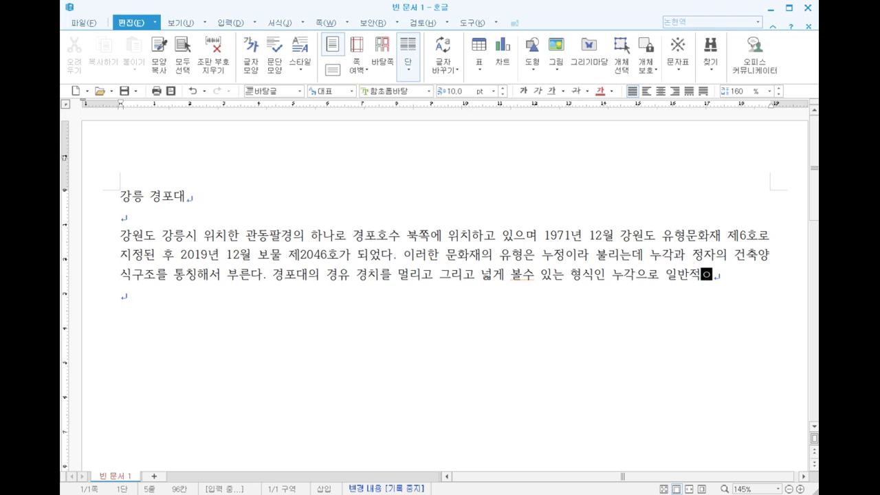
type(" 다라")
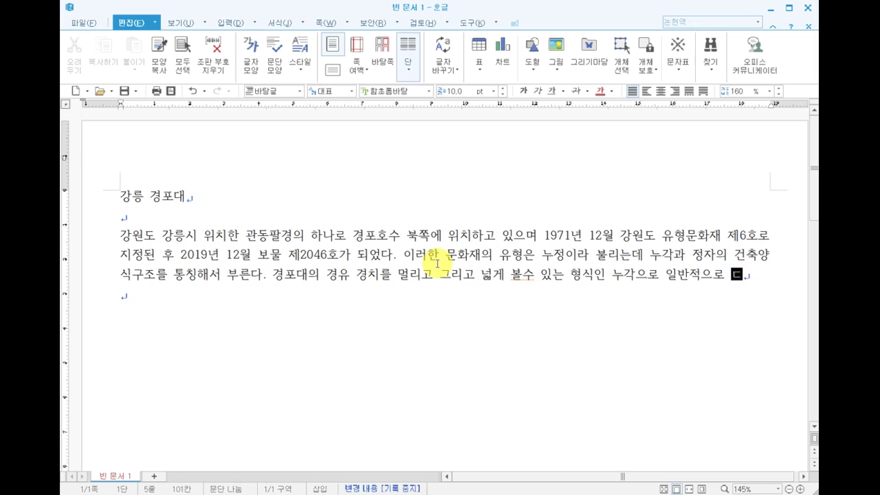
type("구")
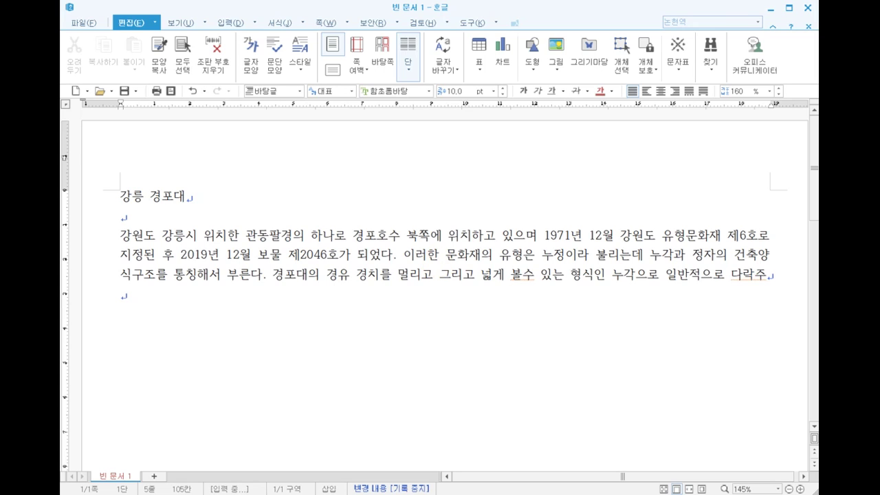
Remove the mistyped syllable after "다락" and complete the sentence with "구조로 건축된다."
key("BackSpace")
key("BackSpace")
type("죽ㄱ")
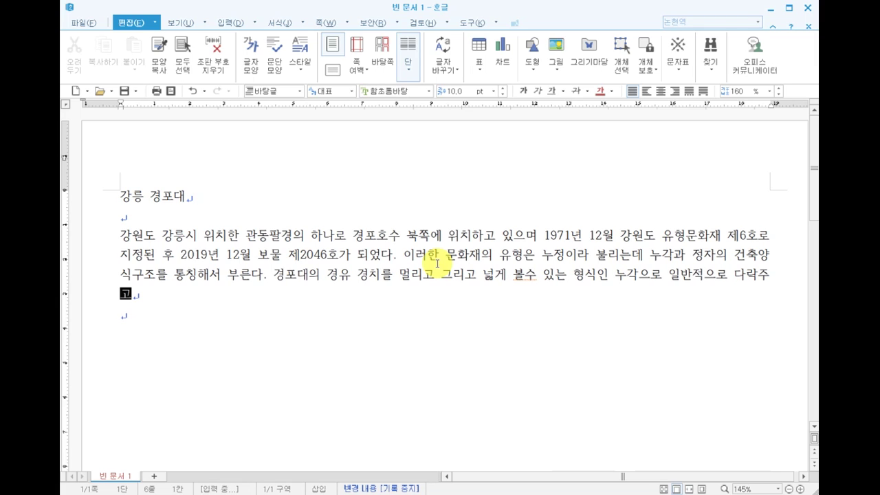
key("BackSpace")
key("BackSpace")
type("구조로 건ㅊ")
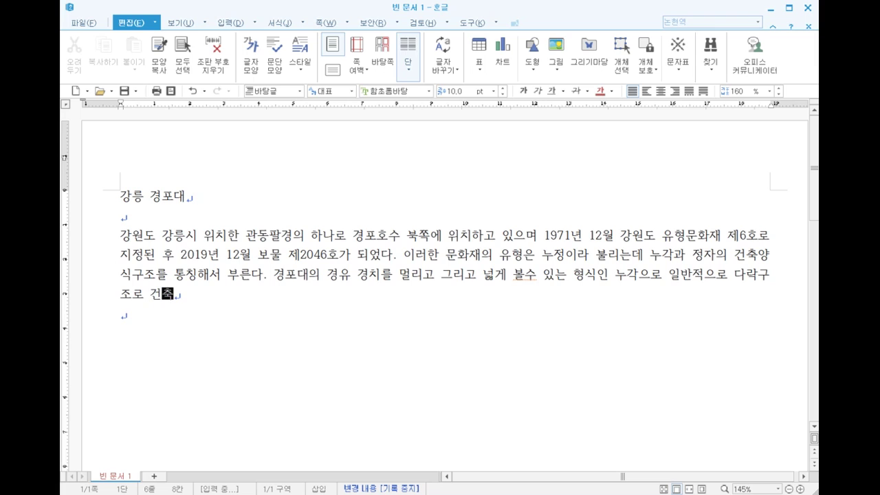
type("된다.")
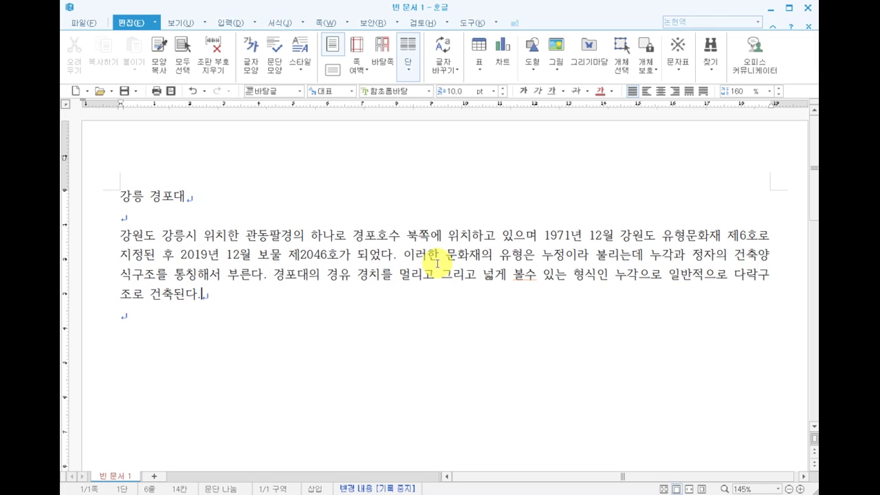
Start a new sentence after "건축된다." with "이는 경관이 수려한 곳에 사방이"
type(" 이는 ")
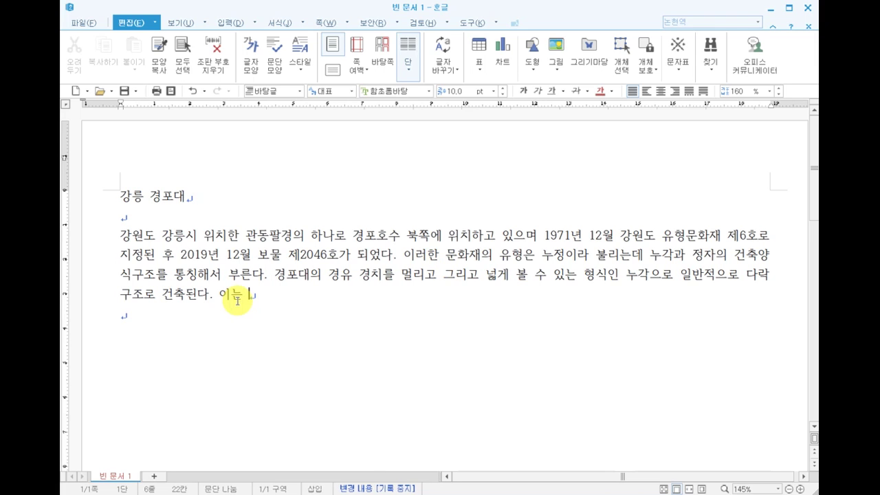
type("경ㄱ")
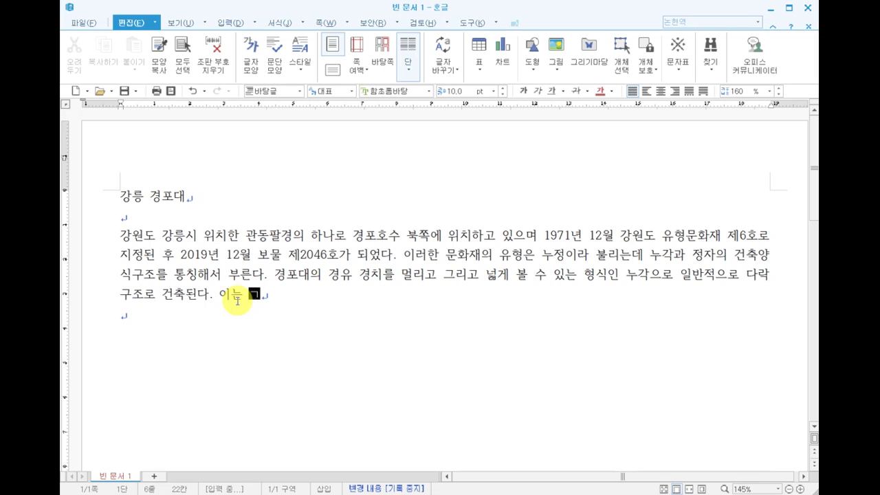
type("이 ")
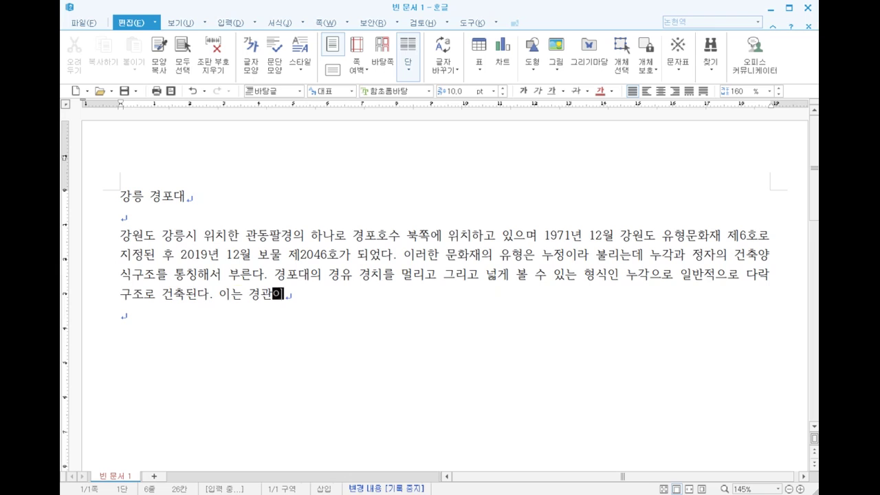
type("수려")
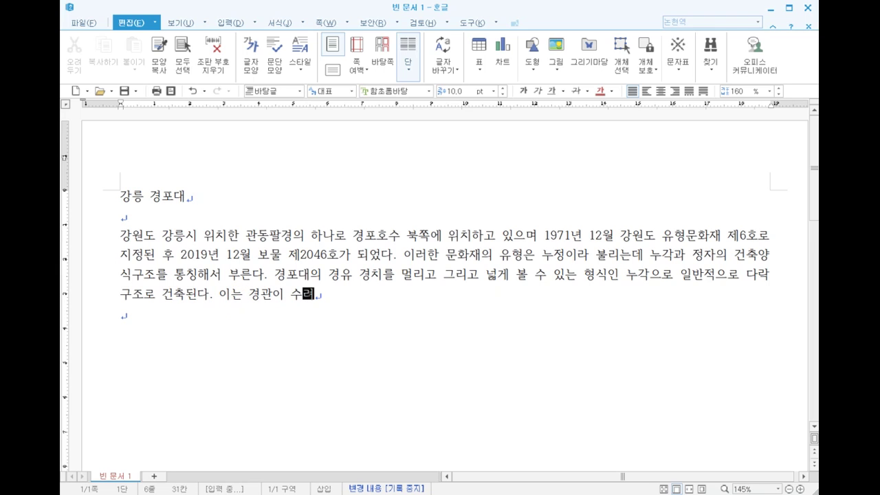
type("한 ㄱㅗㅅ에 사")
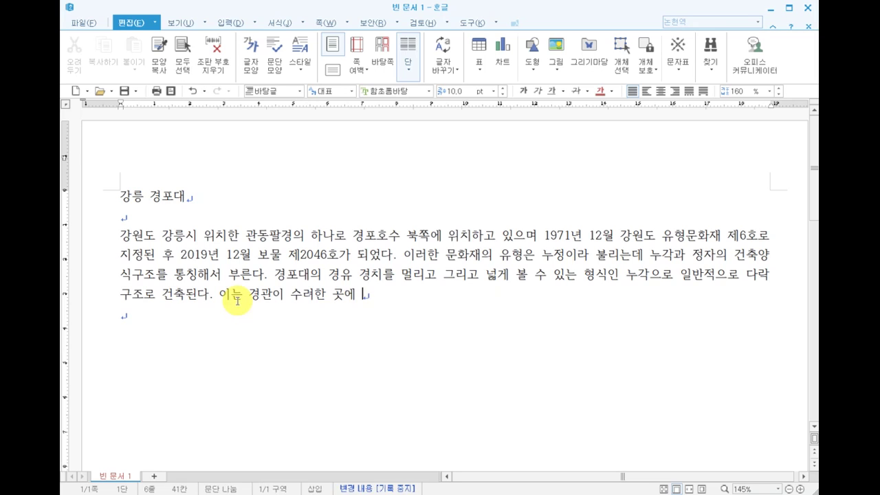
type("람")
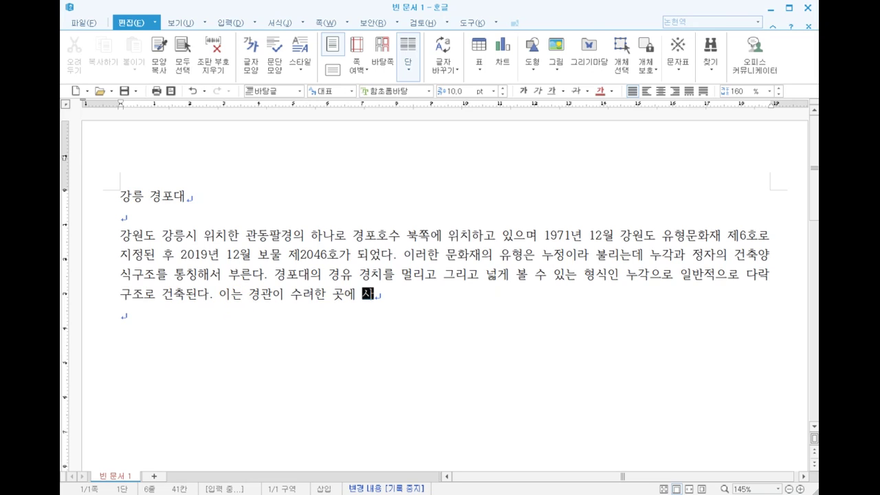
type("ㅇㅣ ")
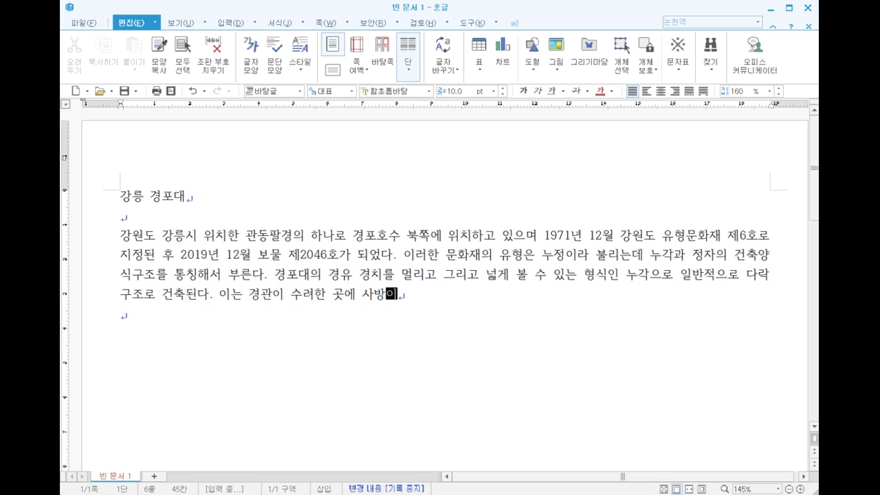
Continue the sentence after "사방이" with "터진 형대로 지어지는", removing the stray space inside "터진"
type("터 지")
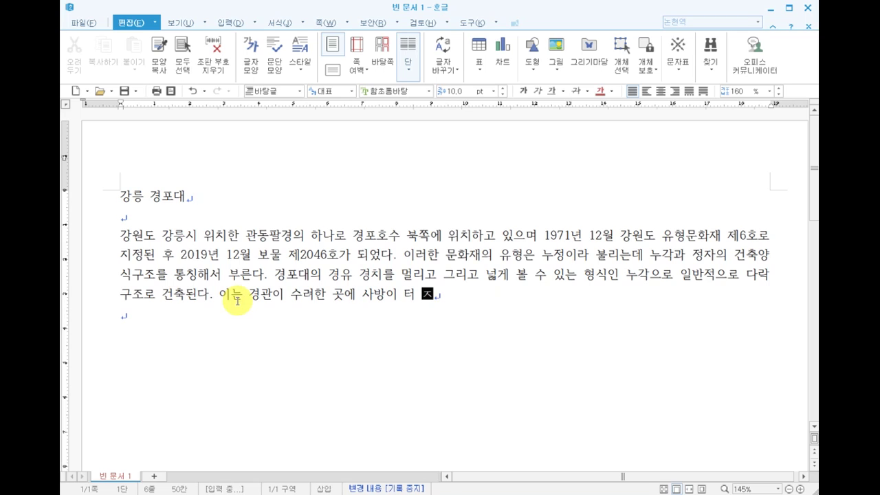
key("BackSpace")
key("BackSpace")
key("BackSpace")
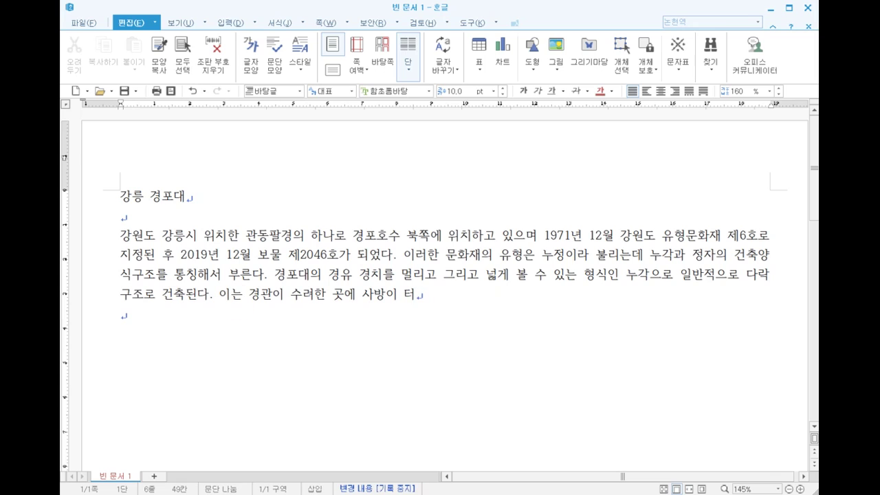
type("지ㄴ ")
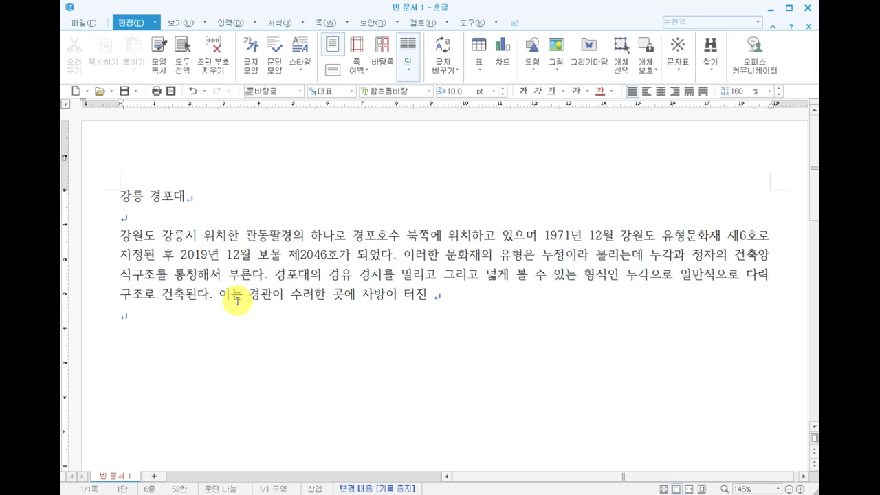
type("형대로 ㅈ")
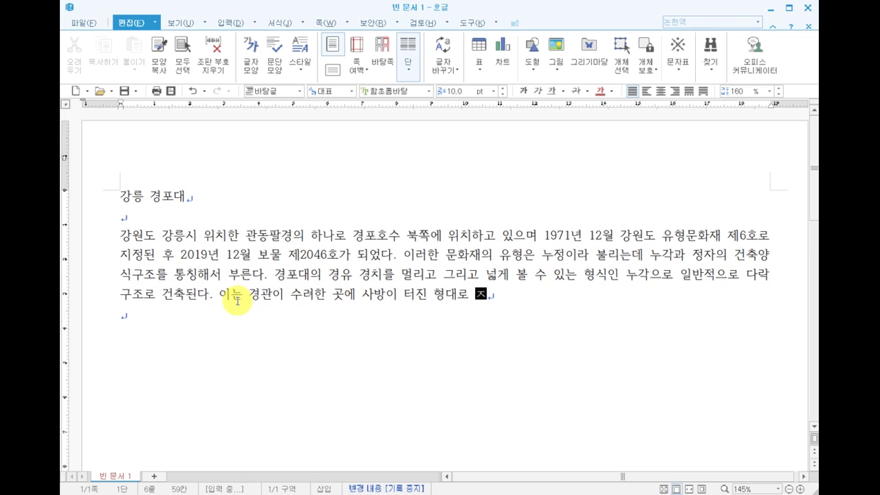
type("ㅣ어지는 ")
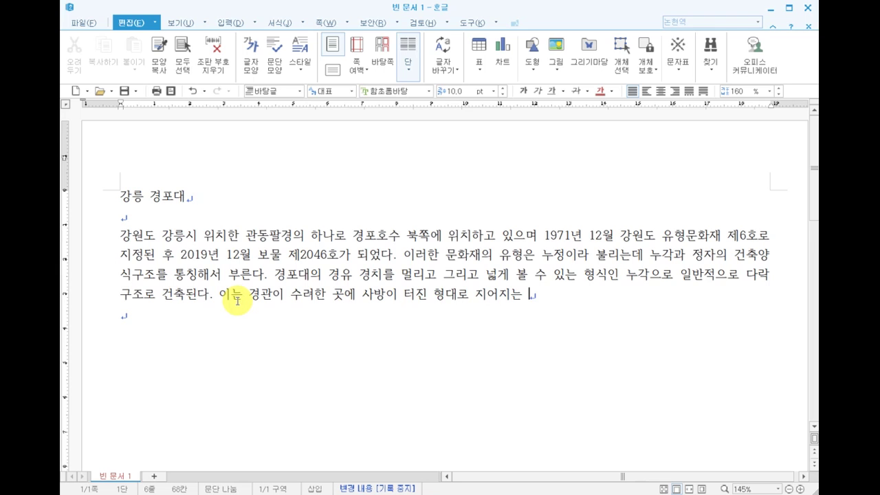
Complete the sentence after "지어지는" with "정자와 구분된다."
type("정자")
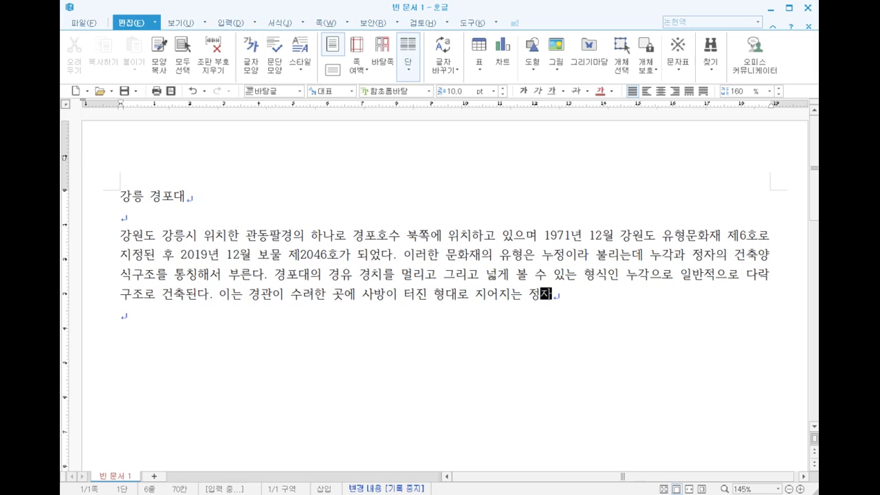
type("와 ")
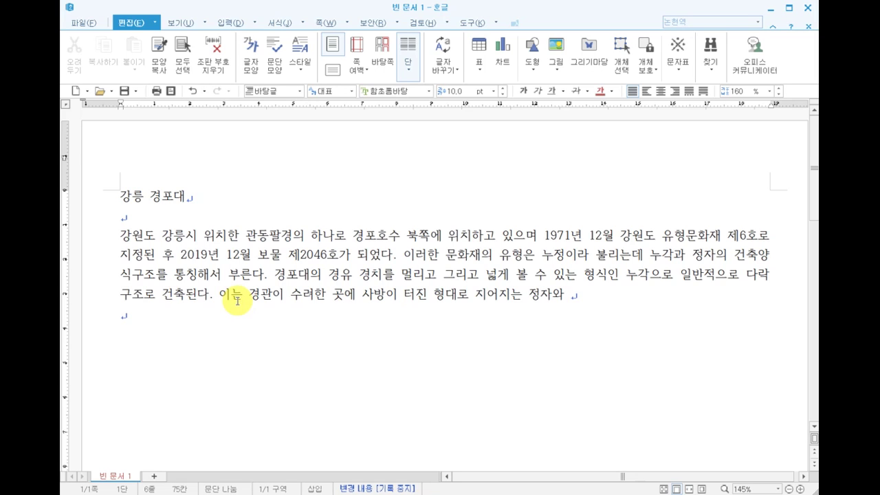
type("구")
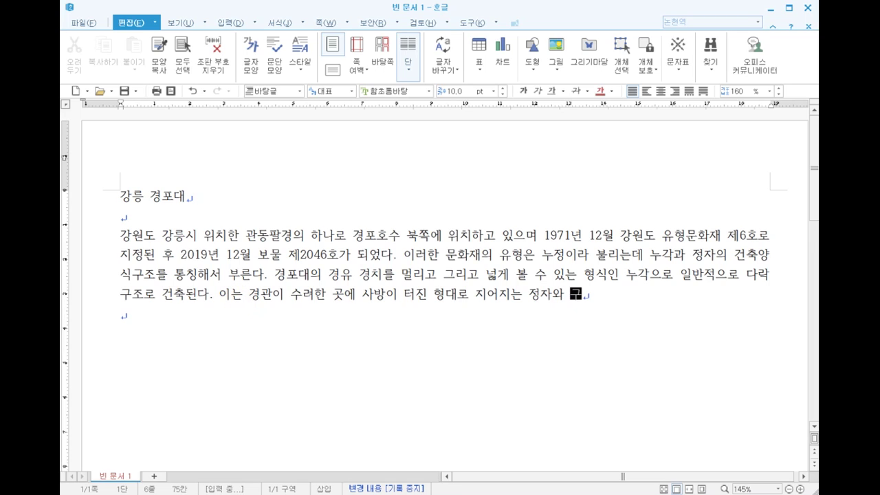
type("분ㄷ된다. ")
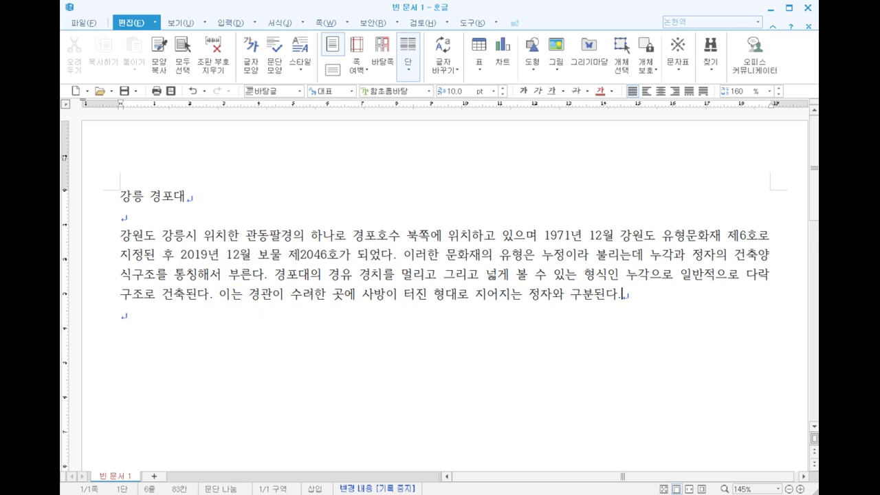
Begin another sentence after "구분된다." with "많이 알려진", correcting the mistyped syllable after "많이"
type("마")
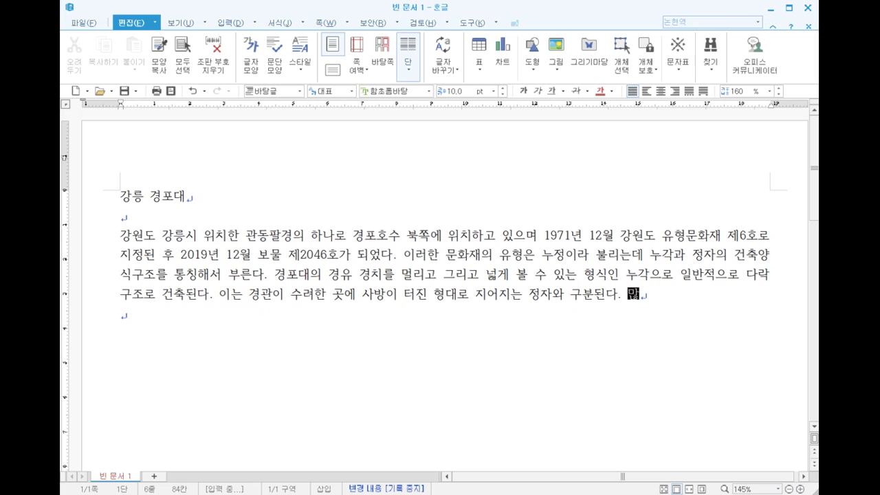
type("이 럴")
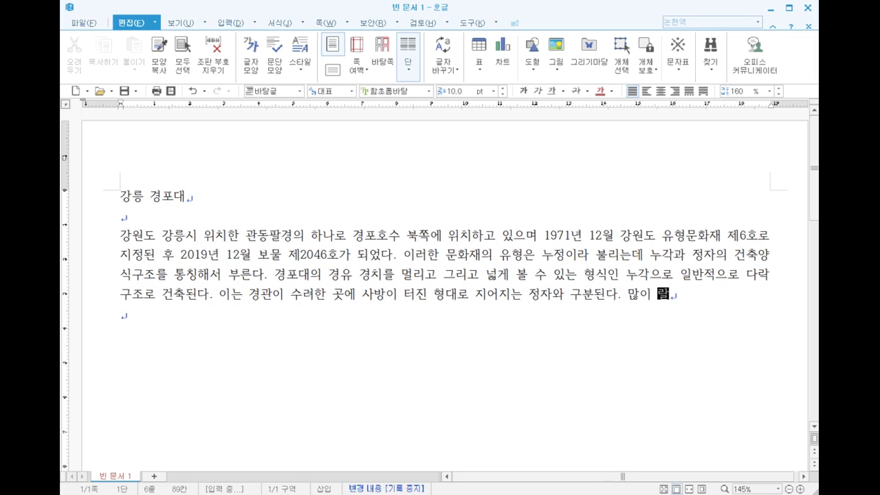
key("BackSpace")
key("BackSpace")
key("BackSpace")
type("알려진 ")
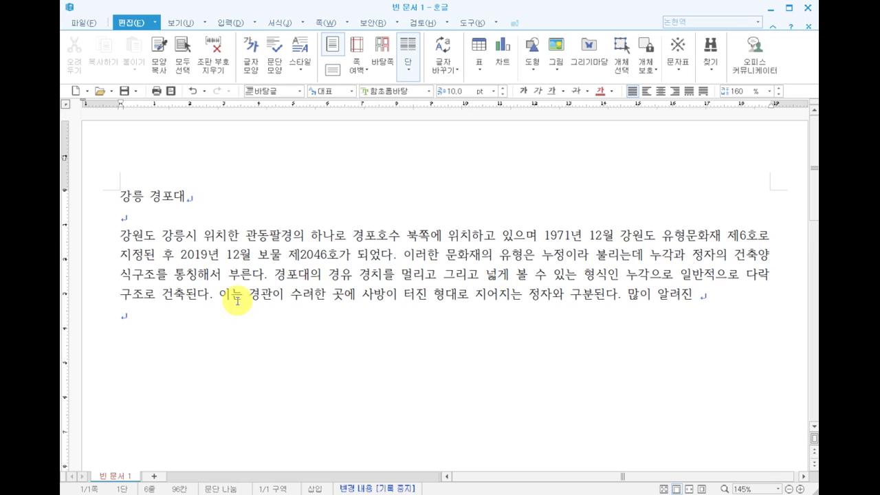
Continue the sentence after "알려진" with "누각형태의 건축양식으로는" and a space
type("곳")
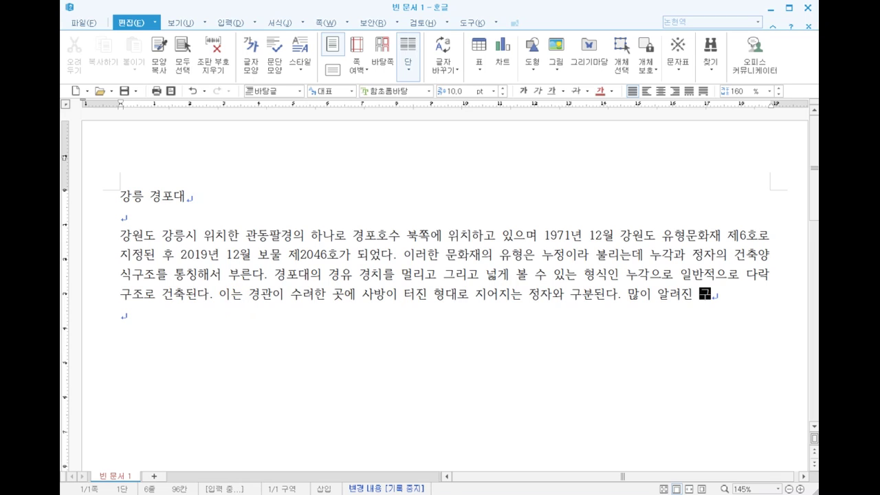
type("각형태")
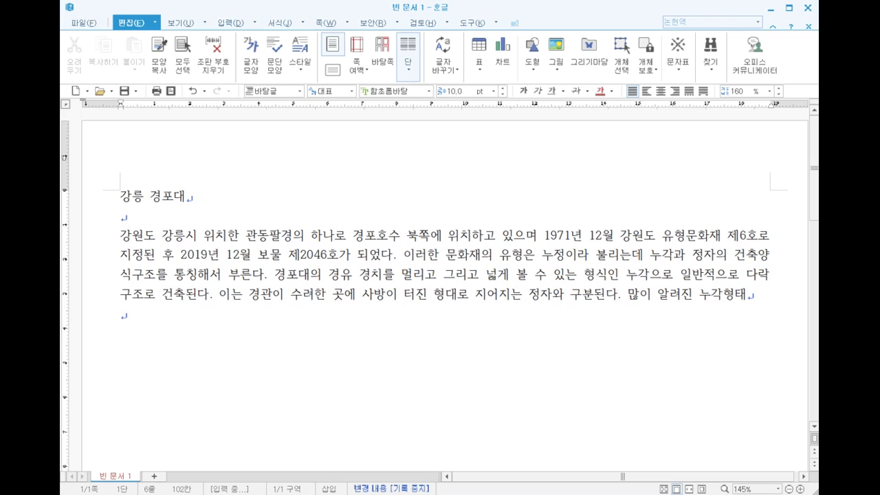
type("의 건추")
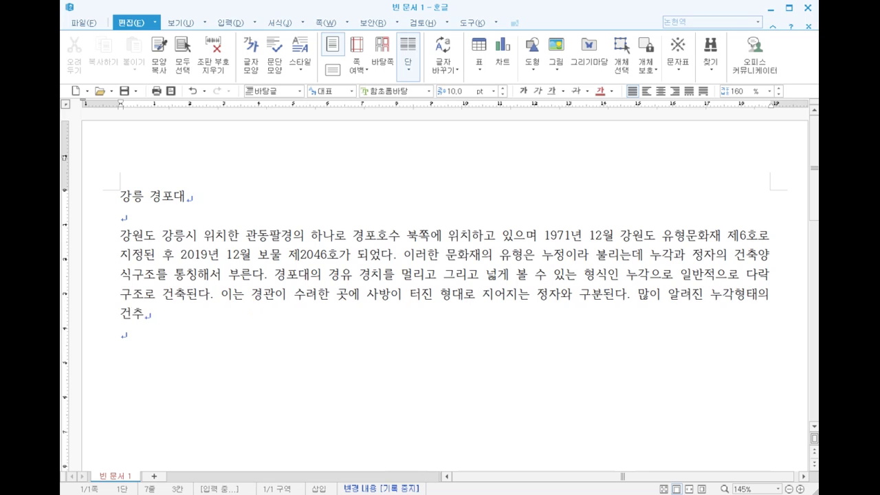
type("ㄱㅇ")
type("식")
type("으로는 ㄱ")
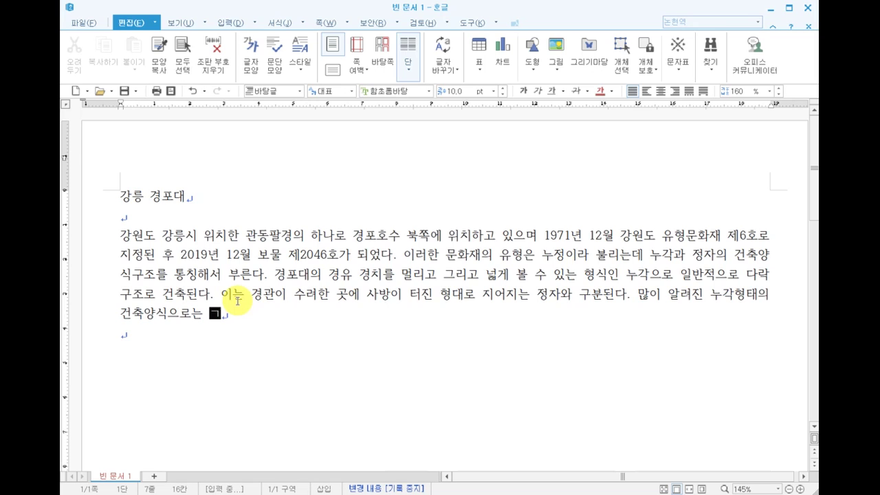
Continue the sentence after "건축양식으로는" with "경복궁의 경회루, 진주의 촉석루" and a space
type("ㅕㅇㅂㅗㄱㄱ")
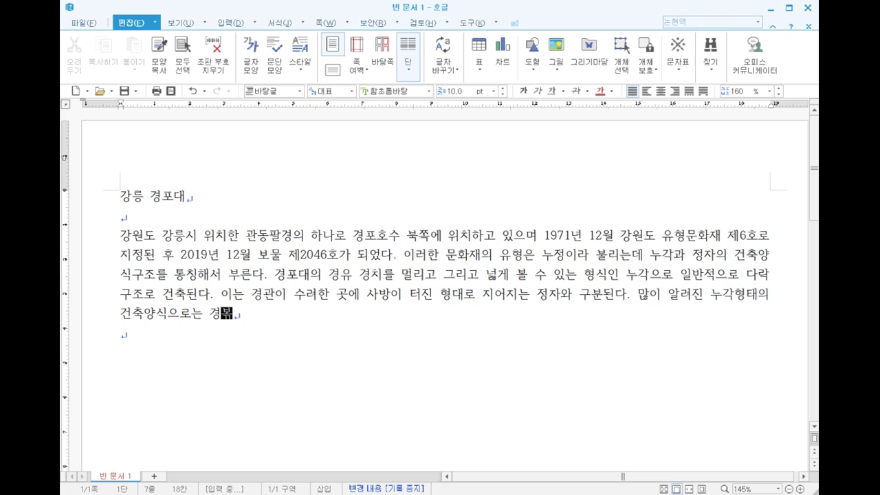
type("ㅜㅇㅇㅢ ㄱㅕㅇㅎㅚ")
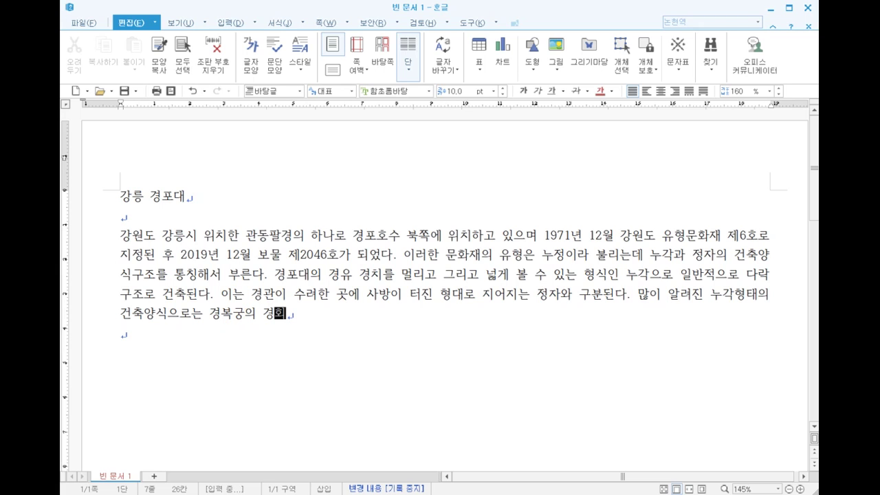
type("ㄹㅜ. ")
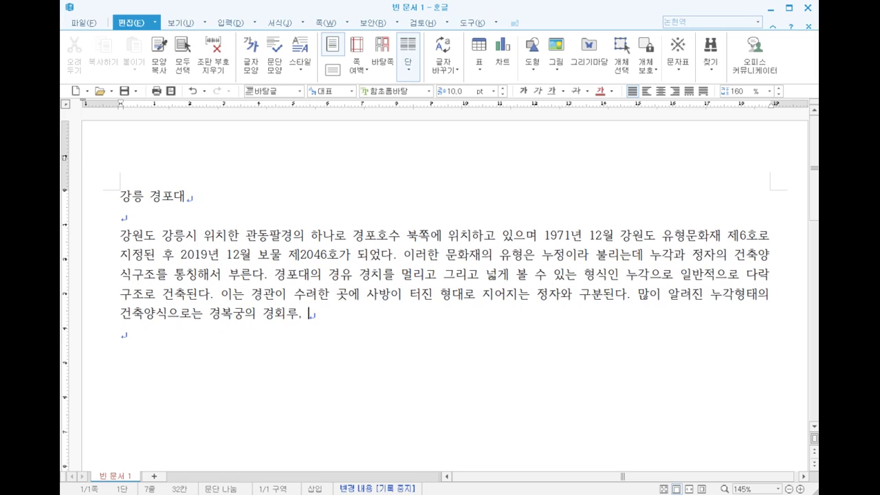
type("ㅈㅣㄴㅈㅜㅇㅢ ")
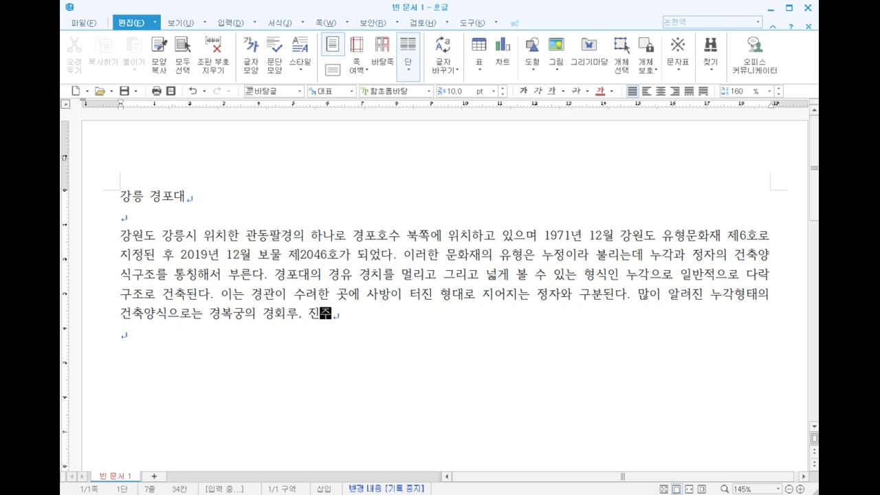
type("ㅊㅗㄱㅅㅓㄱㄹㅜ ")
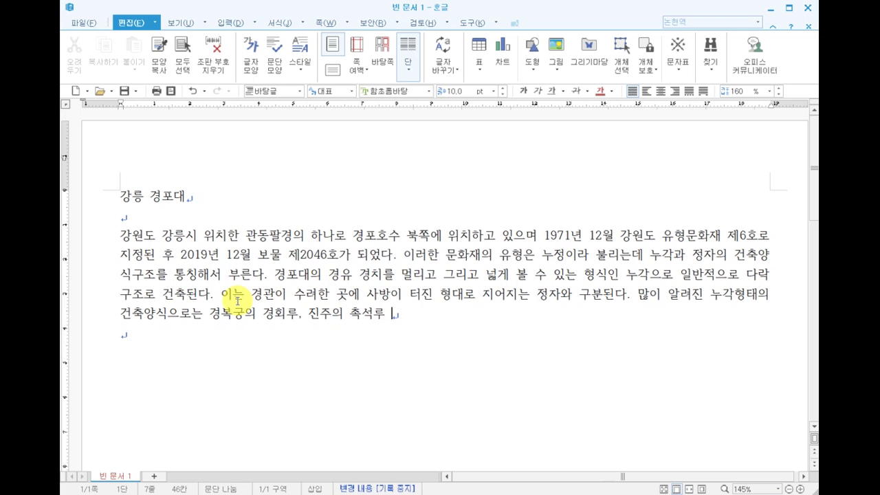
Extend the list of pavilions with ", 남원의 광한루" and a space, correcting the mistyped syllable after "광"
type(", ㄴㅏㅁㅇ")
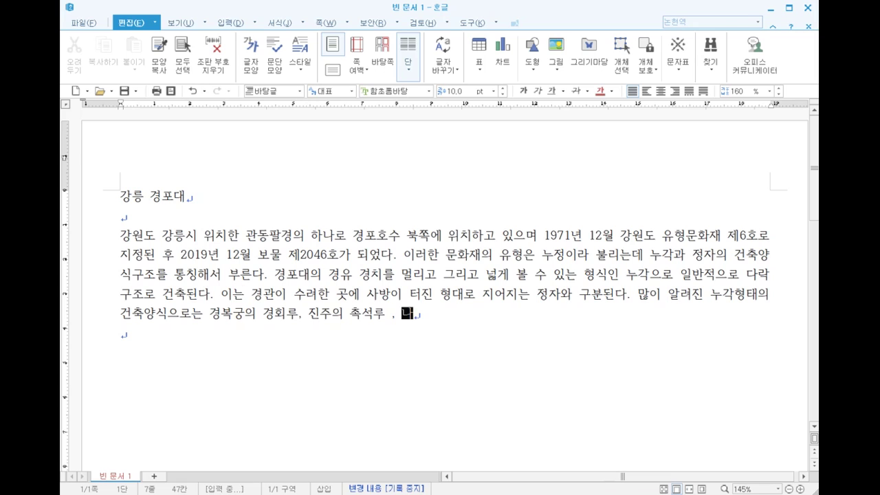
type("ㅜㅓㅇㅡㅣ ㄱㅗㅏㅇㅎ")
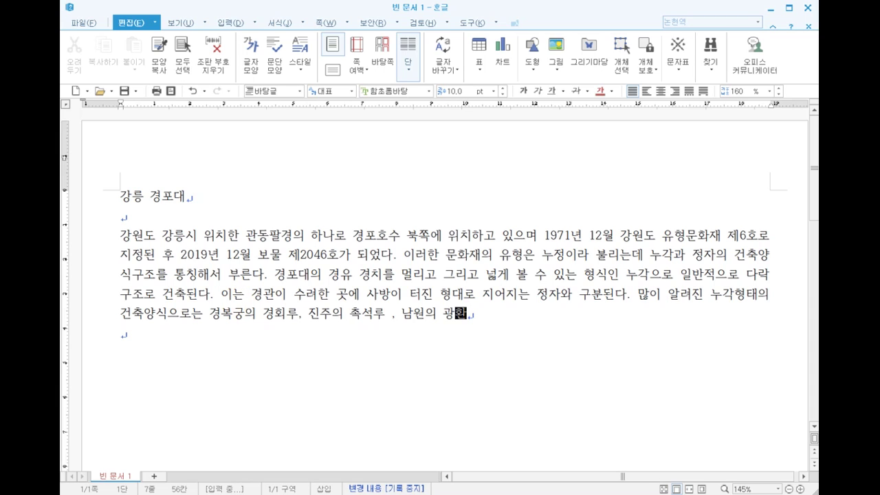
type("ㅗㅏㄴ")
key("BackSpace")
key("BackSpace")
type("=")
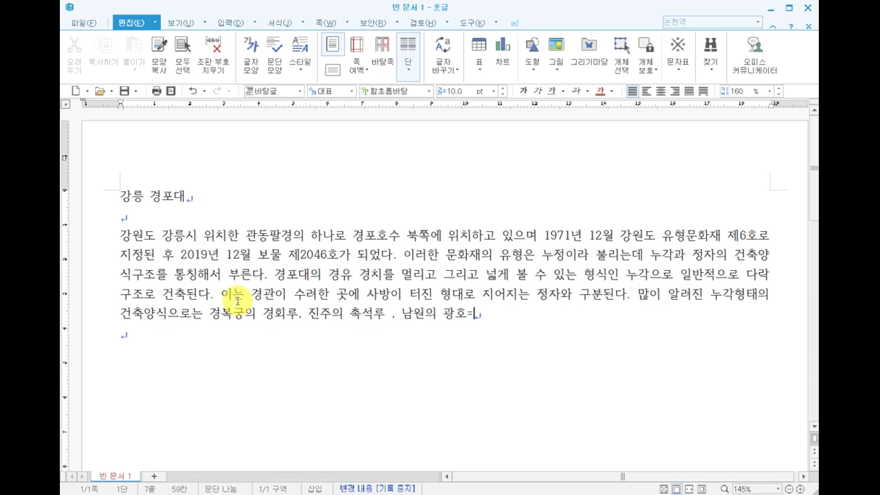
key("BackSpace")
key("BackSpace")
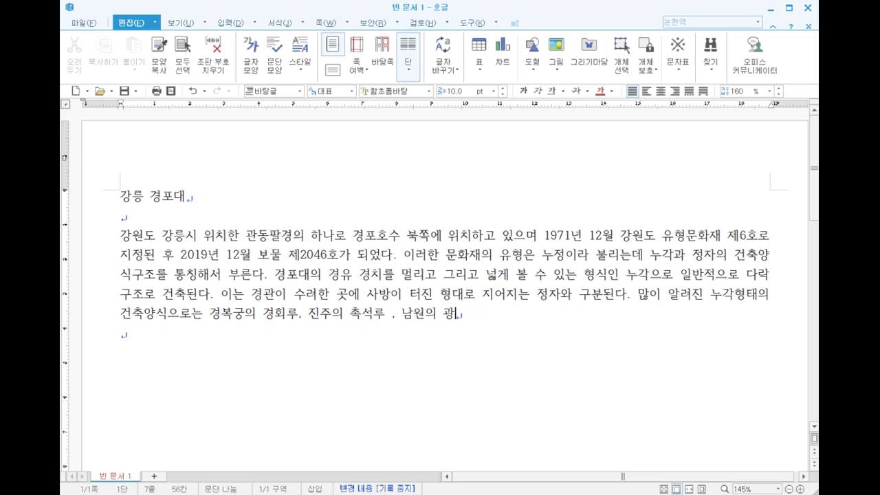
type("한루 ")
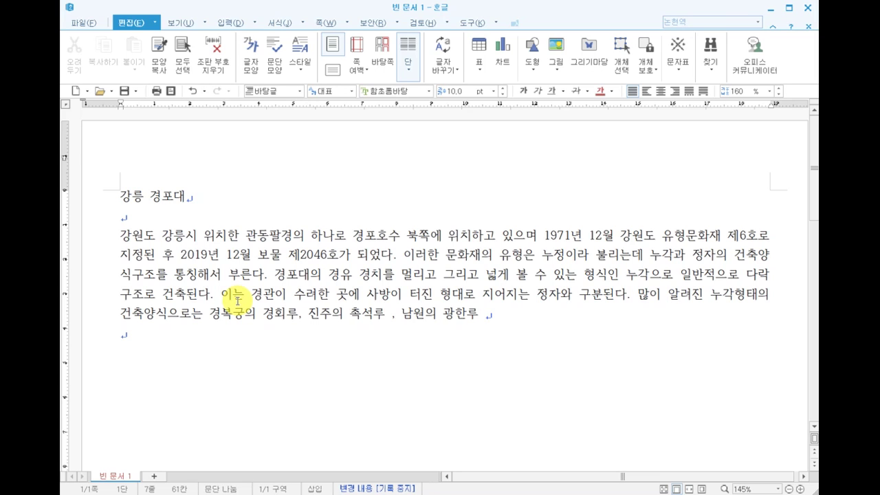
Complete the sentence after "광한루" with "등이 있다." and add a line break
type("등이")
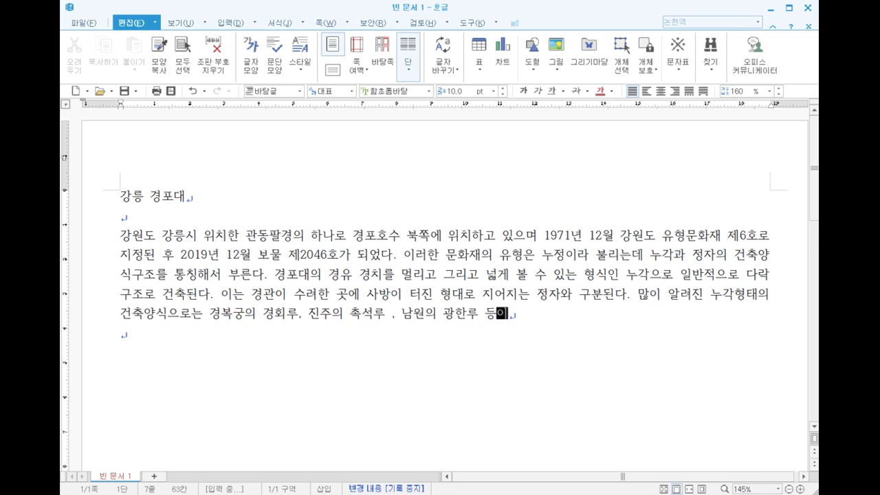
type(" ㅇ다.")
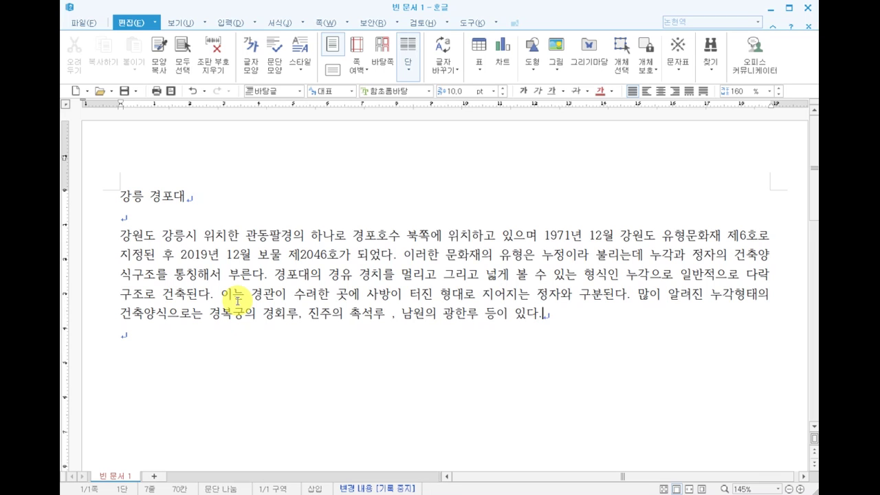
key("Return")
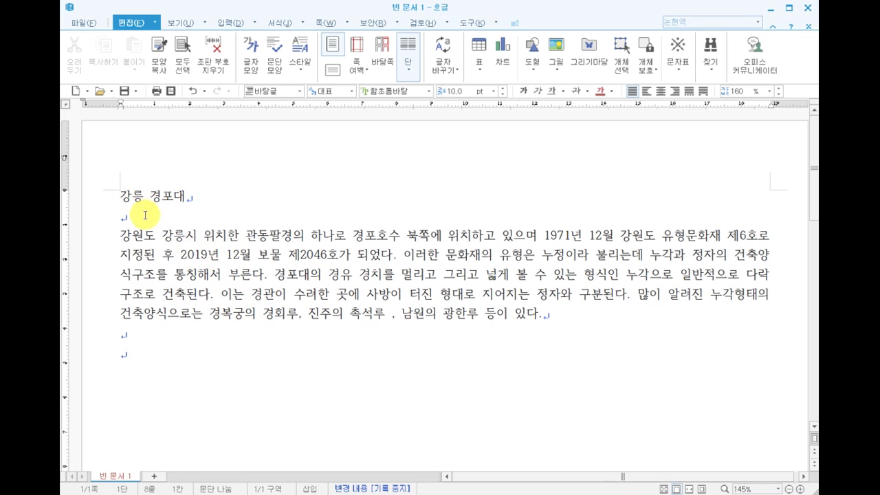
Enter "경포대" on four consecutive lines below the body paragraph, leaving one blank line in between
left_click(135, 358)
type("경포대")
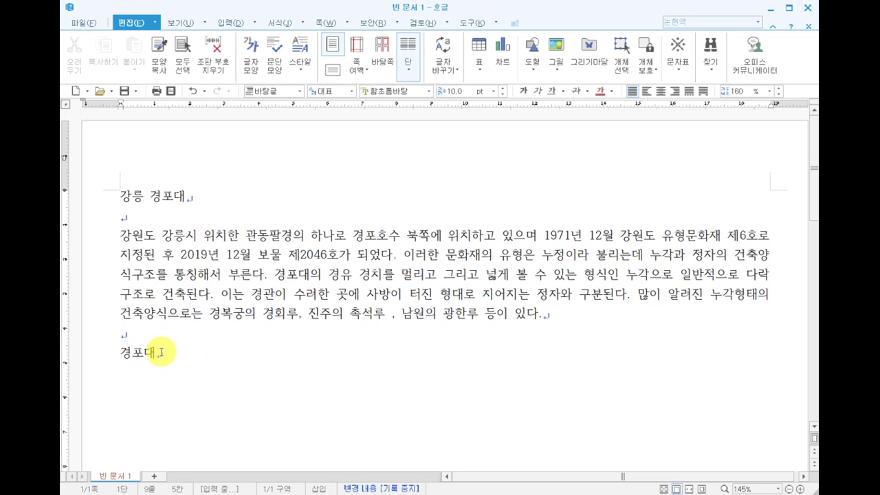
key("Return")
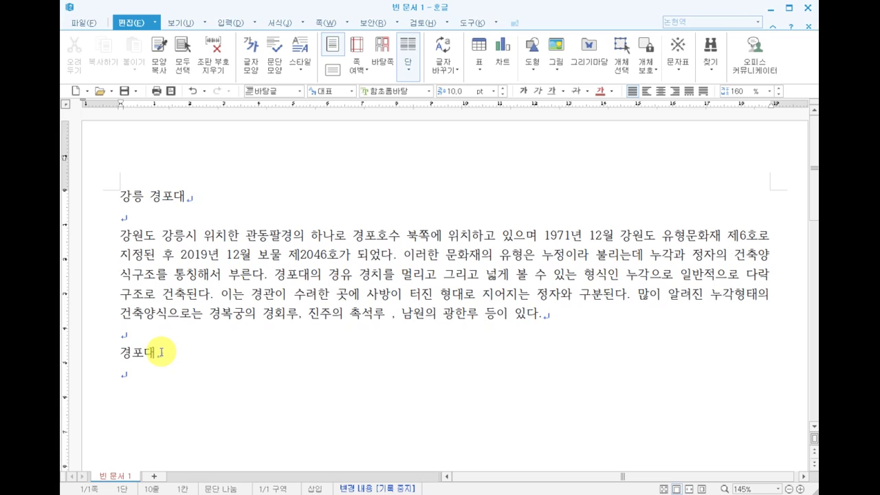
type("경포대")
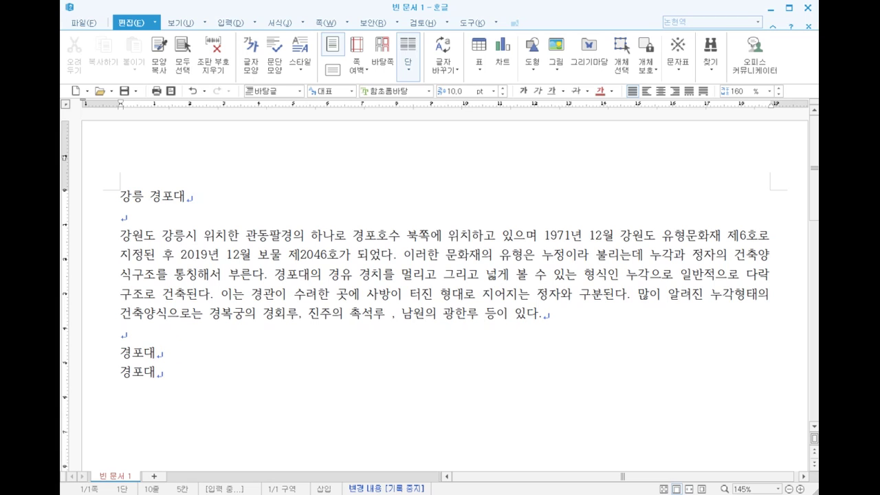
key("Return")
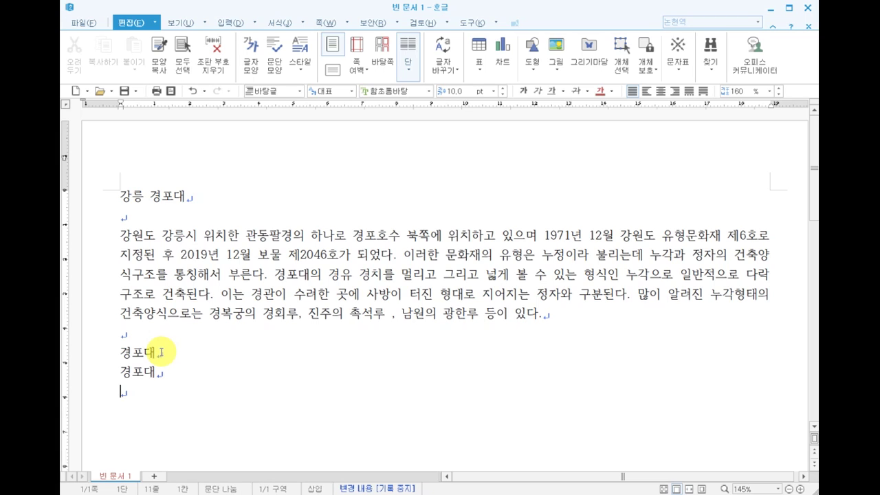
type("경포대")
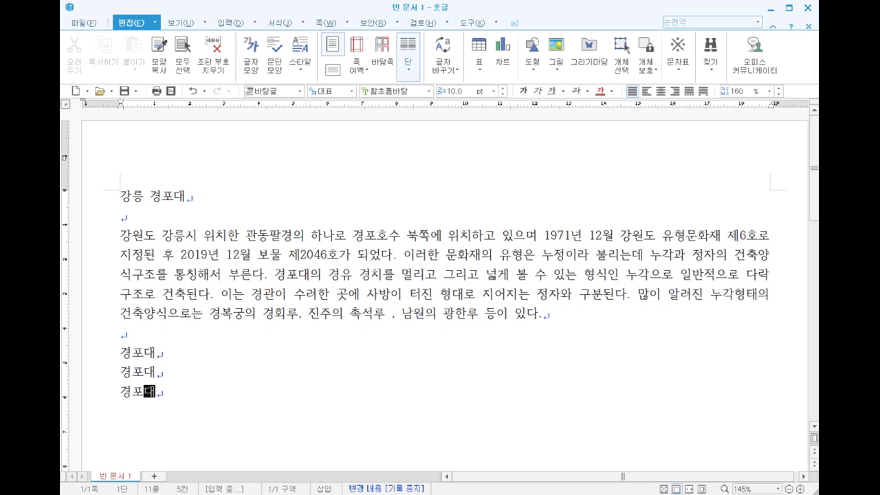
key("Return")
type("경")
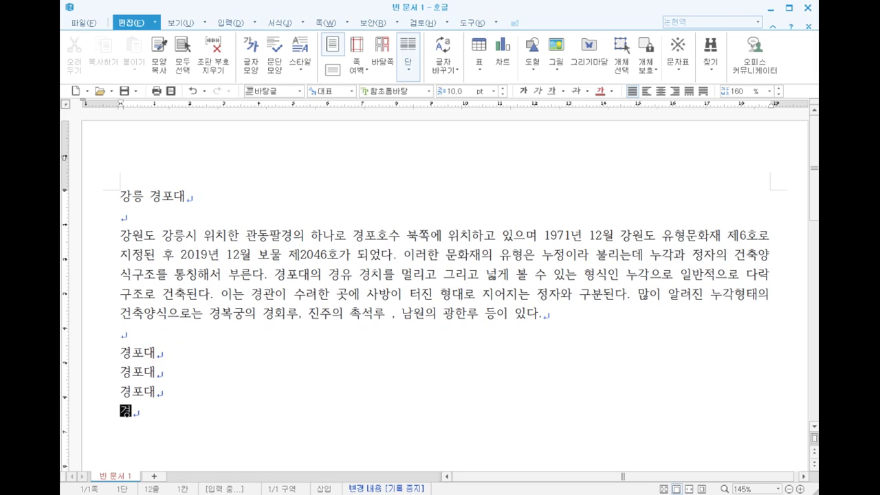
type("포대")
Add a fifth "경포대" line below the other four, clearing the mistyped characters at its start
key("Return")
type("ㅣ경")
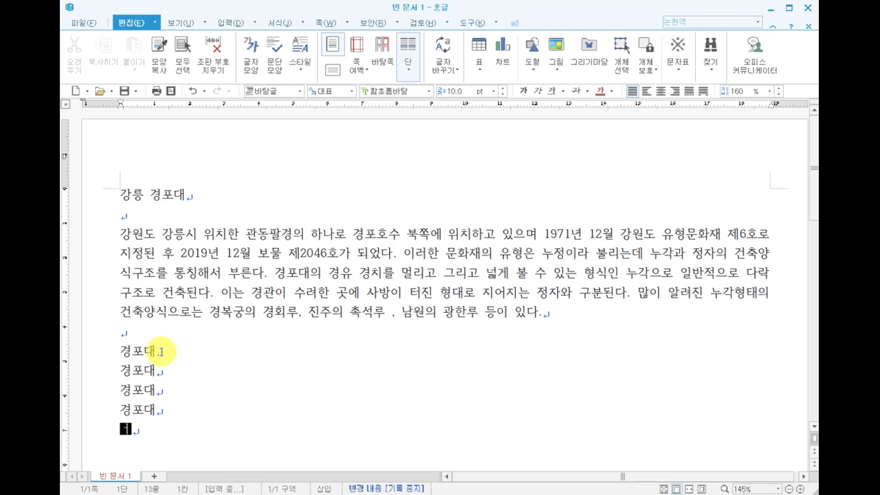
key("BackSpace")
key("BackSpace")
key("BackSpace")
key("BackSpace")
type("거")
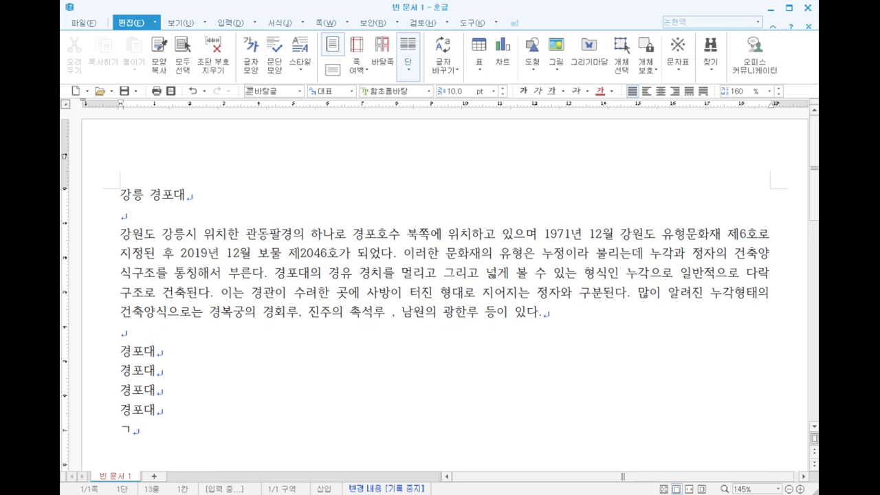
key("BackSpace")
type("경포대")
Add two more "경포대" lines at the end of the list, making seven lines
left_click(195, 438)
key("Return")
type("경포대")
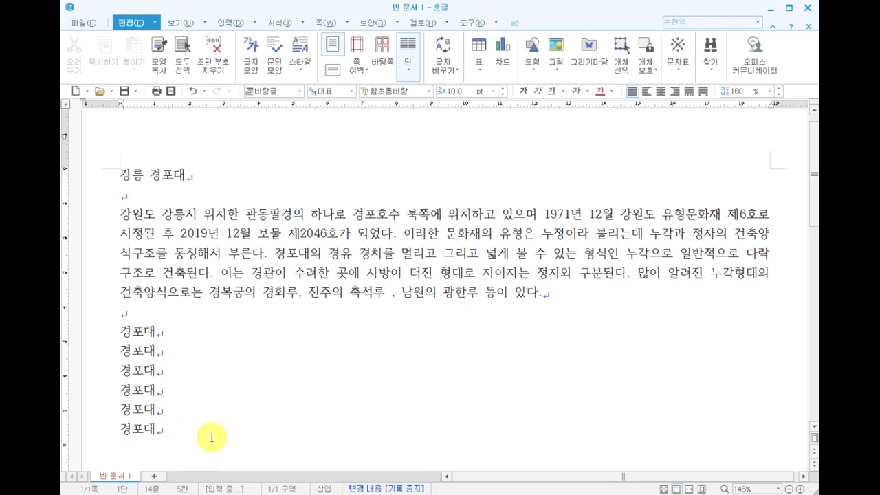
key("Return")
type("ㄱ경포대")
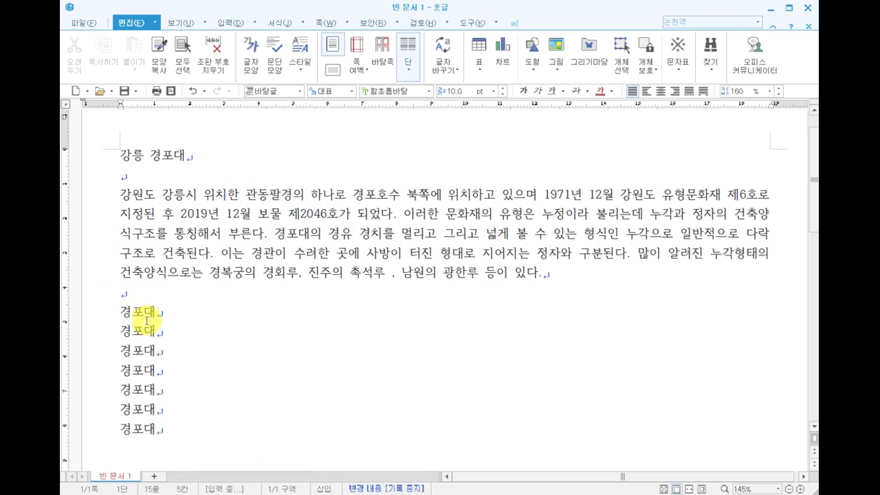
left_click(155, 312)
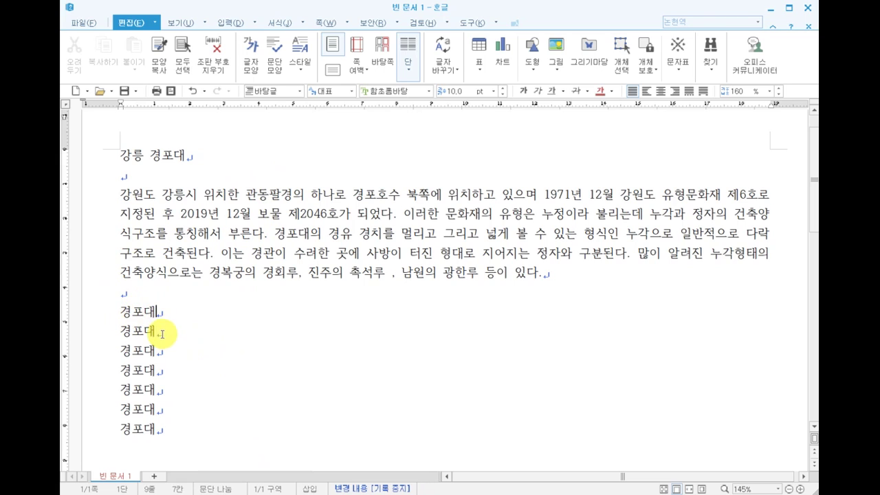
left_click(154, 315)
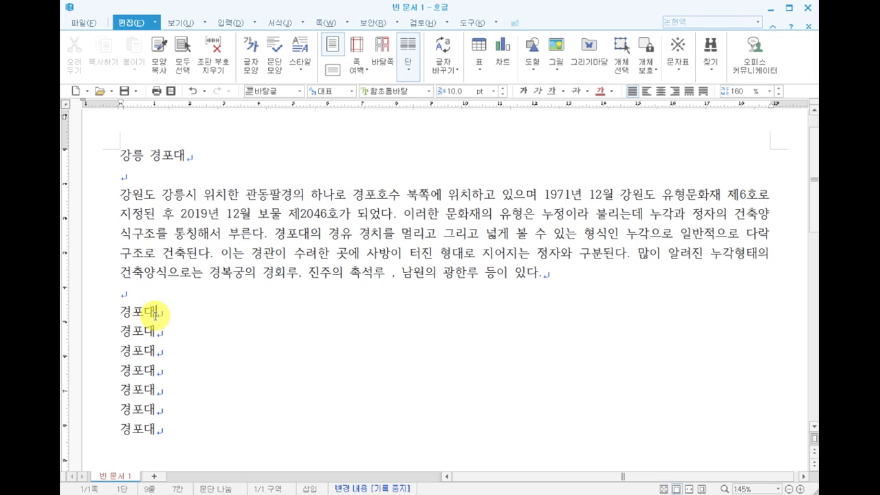
key("F9")
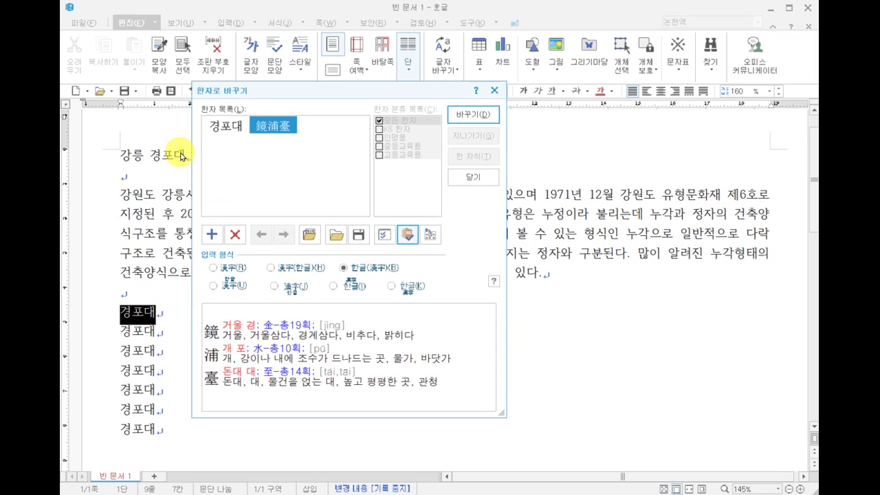
left_click(495, 91)
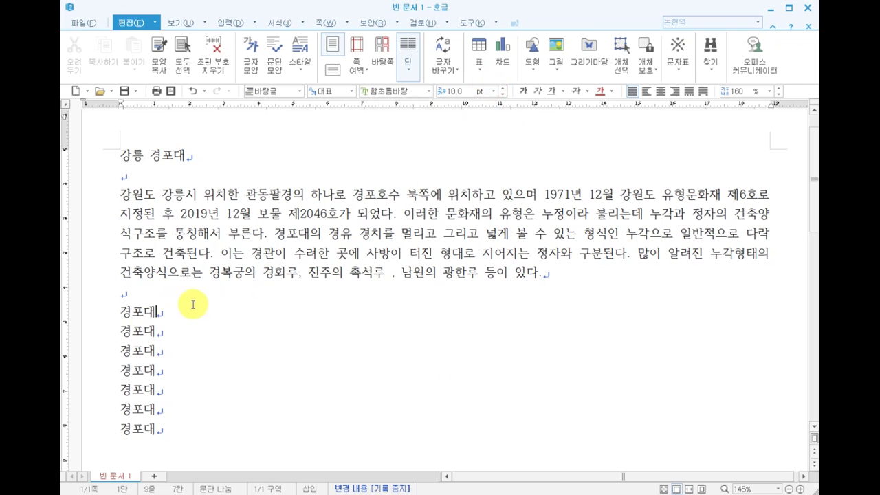
Try to convert the first "경포대" line to Hanja with the text cursor placed before the word
left_click(121, 311)
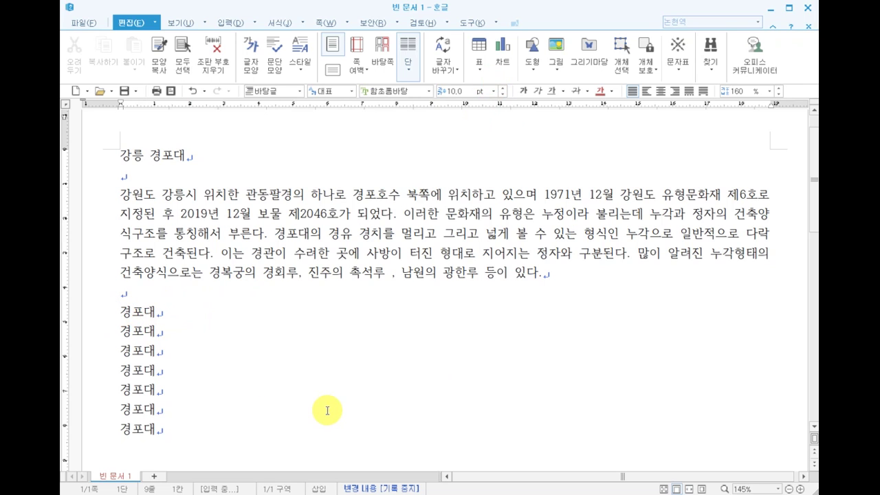
key("F9")
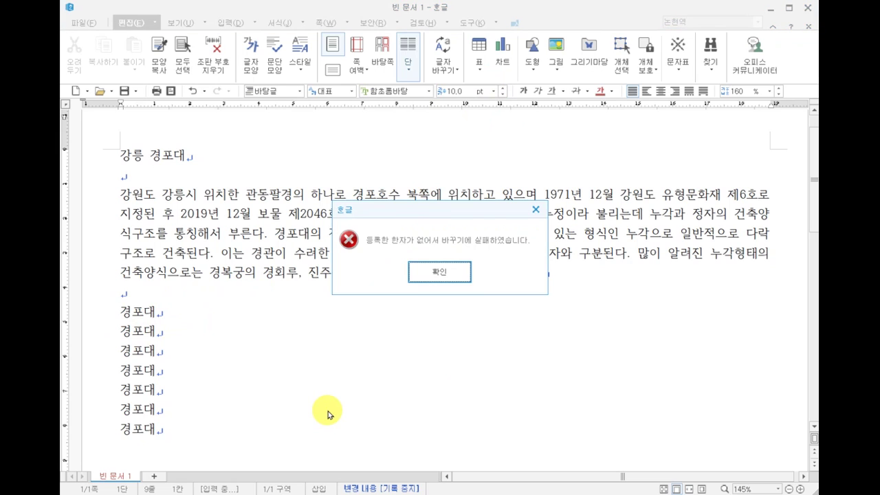
left_click(535, 209)
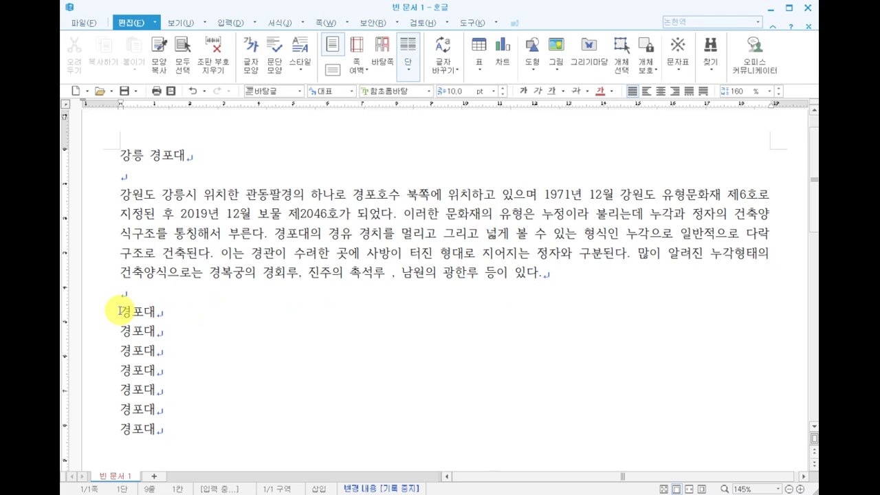
Convert the first "경포대" line below the paragraph to 鏡浦臺, using the Hanja-only input format 漢字
left_click(158, 313)
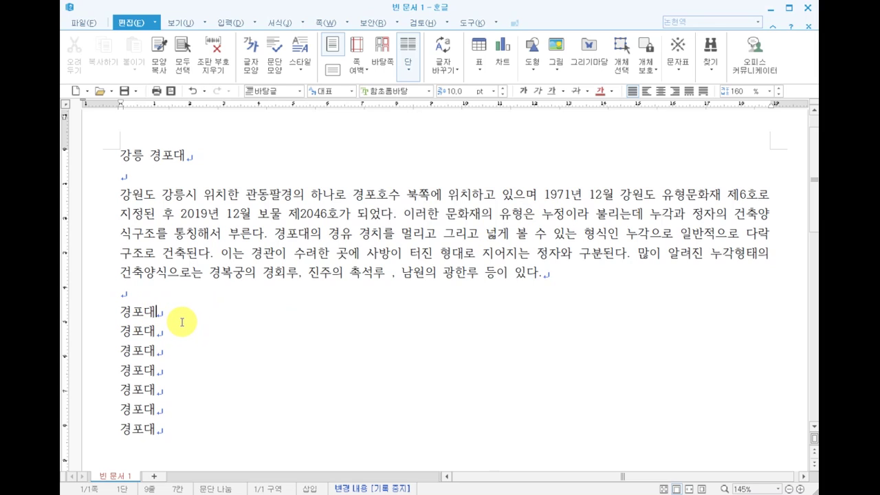
key("F9")
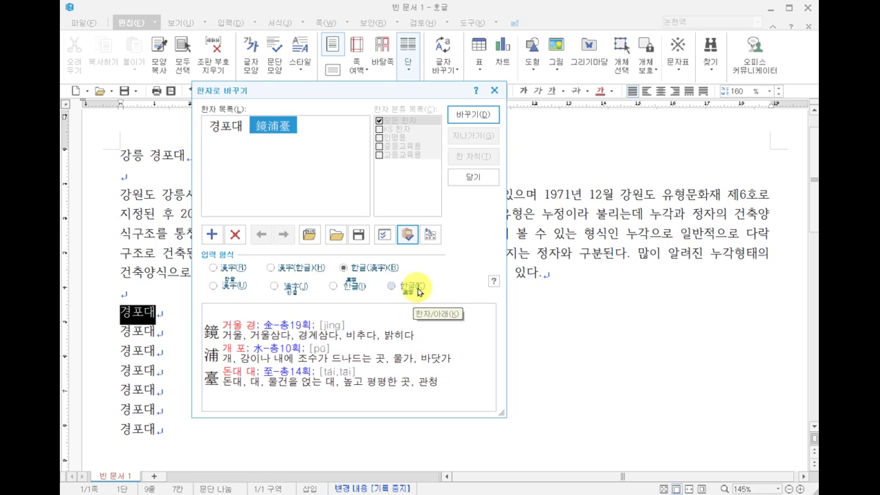
left_click(236, 269)
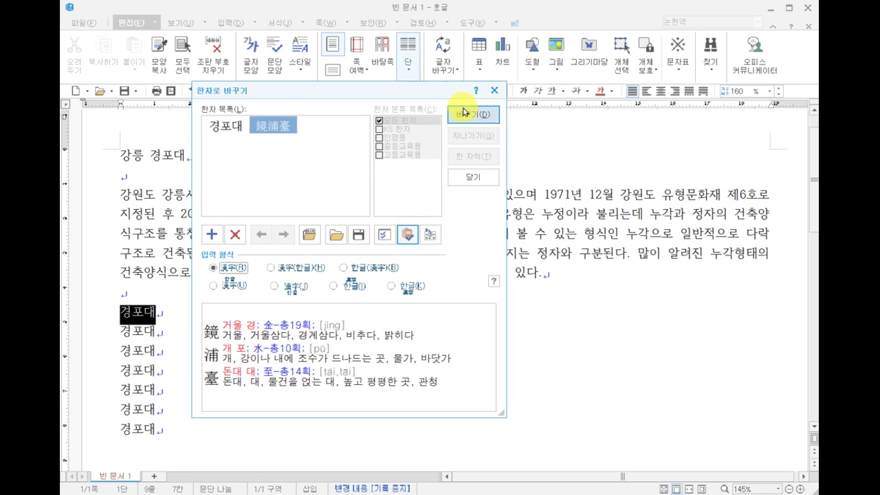
left_click(467, 118)
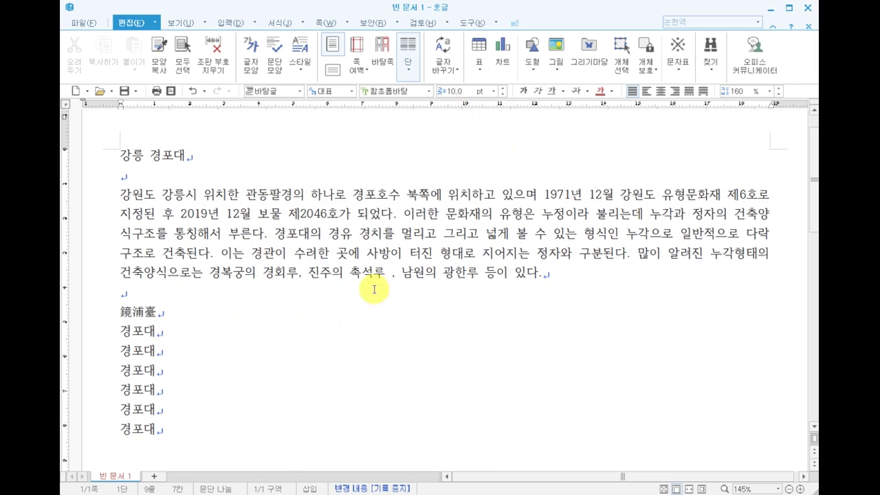
Convert the second "경포대" line below the paragraph to 鏡浦臺(경포대), using the input format 漢字(한글)
left_click(159, 332)
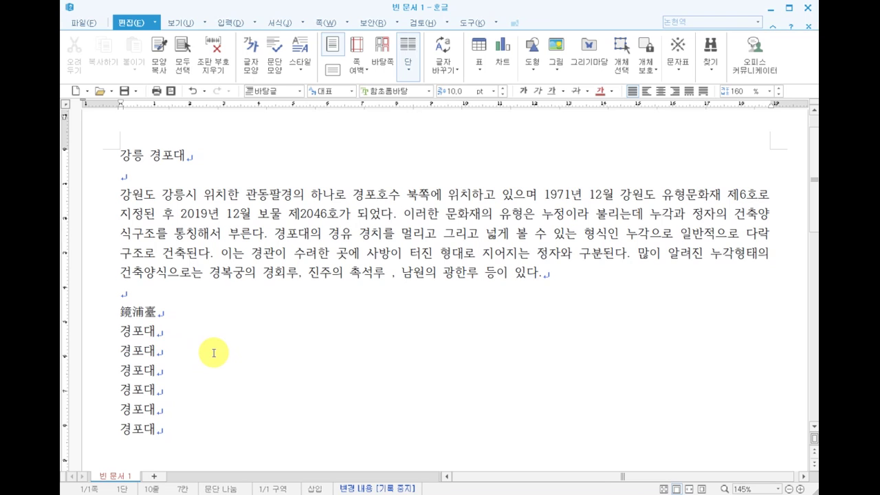
key("F9")
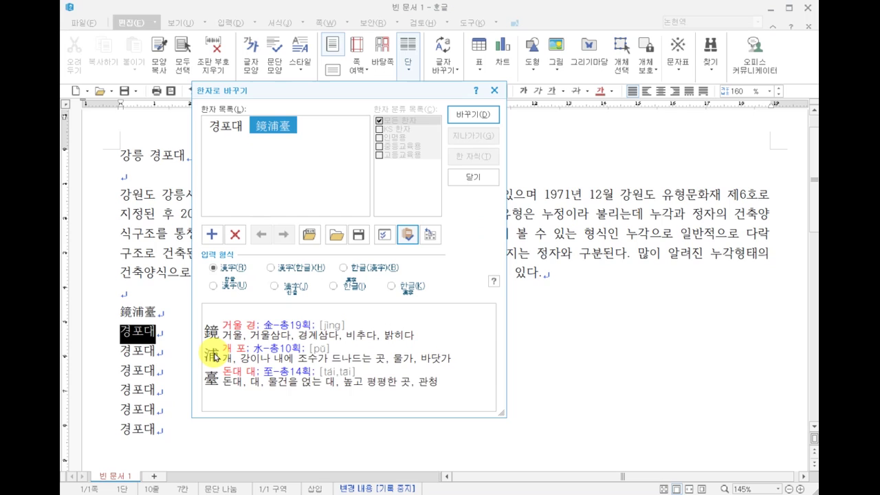
left_click(277, 270)
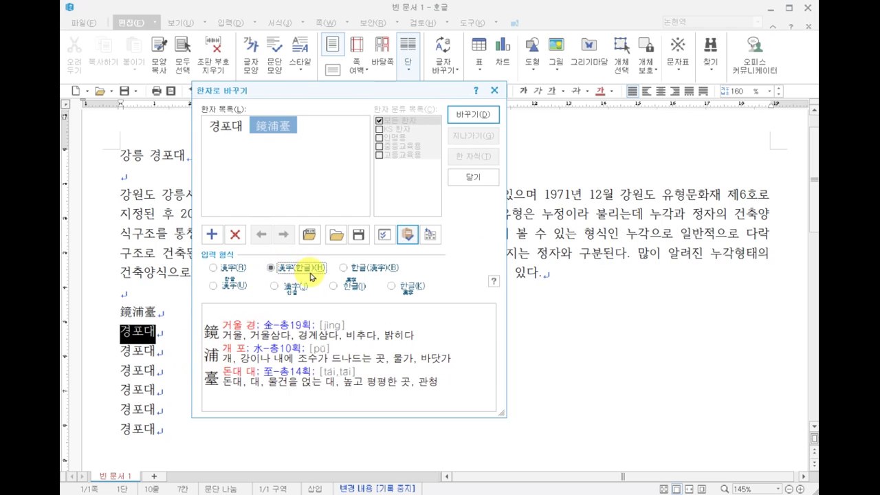
left_click(482, 114)
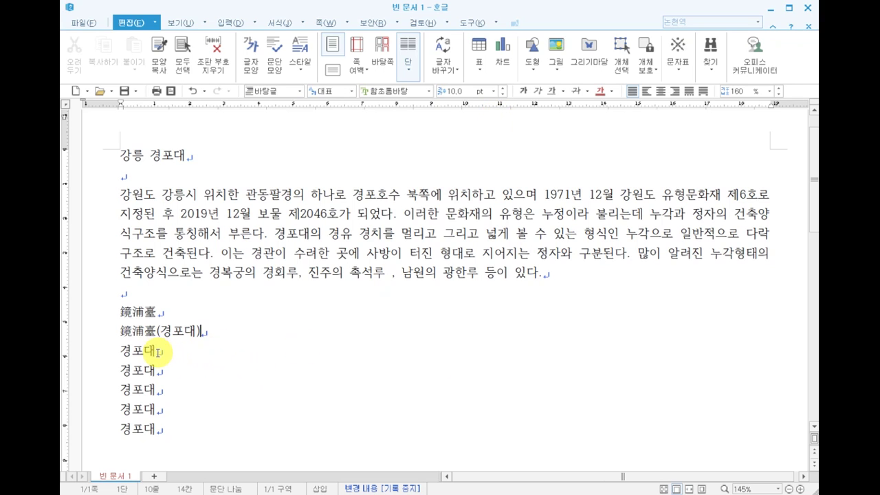
Convert the third "경포대" line to 경포대(鏡浦臺), using the input format 한글(漢字)
left_click(157, 352)
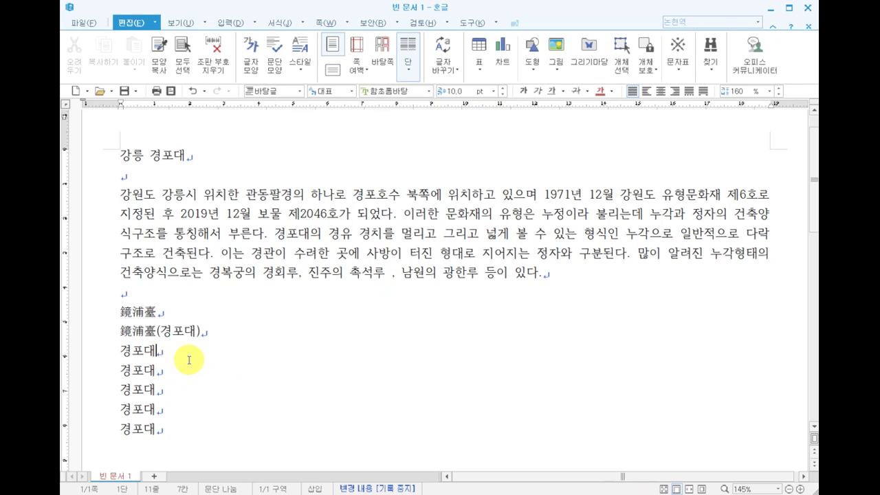
key("F9")
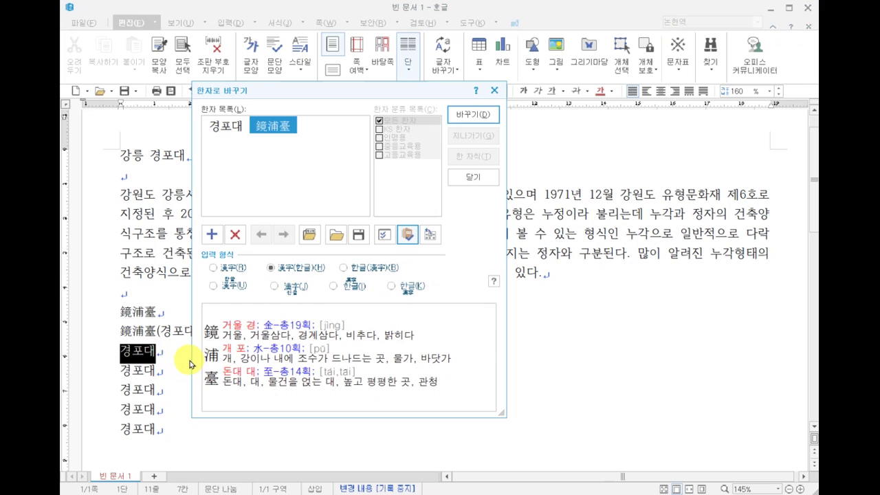
left_click(342, 268)
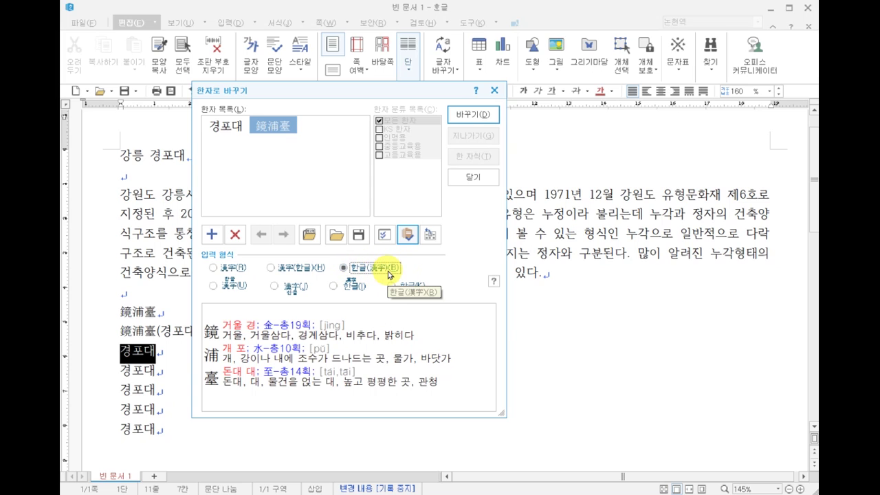
left_click(473, 114)
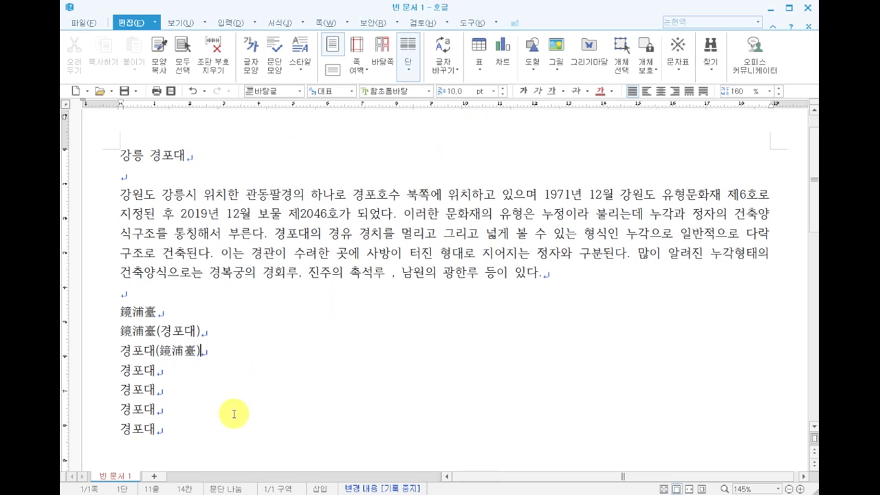
Convert the fourth "경포대" line to 鏡浦臺, using the input format that puts small Hangul above the Hanja
left_click(159, 371)
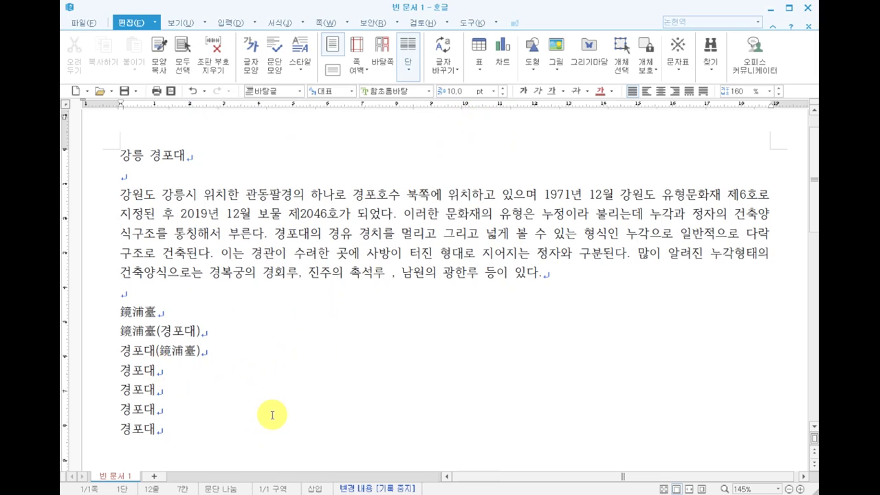
key("F9")
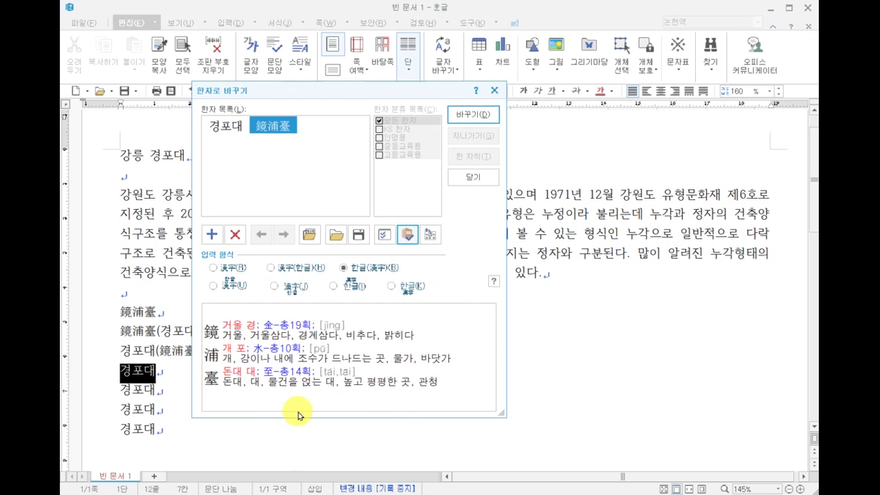
left_click(216, 286)
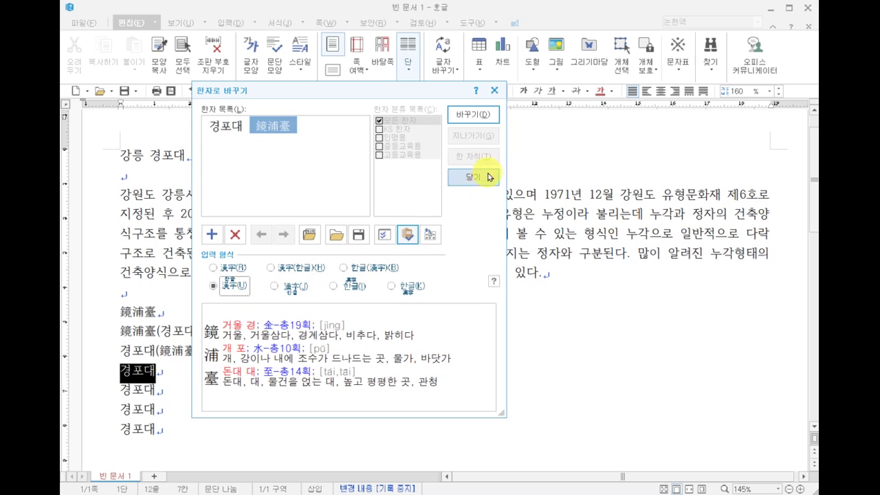
left_click(489, 113)
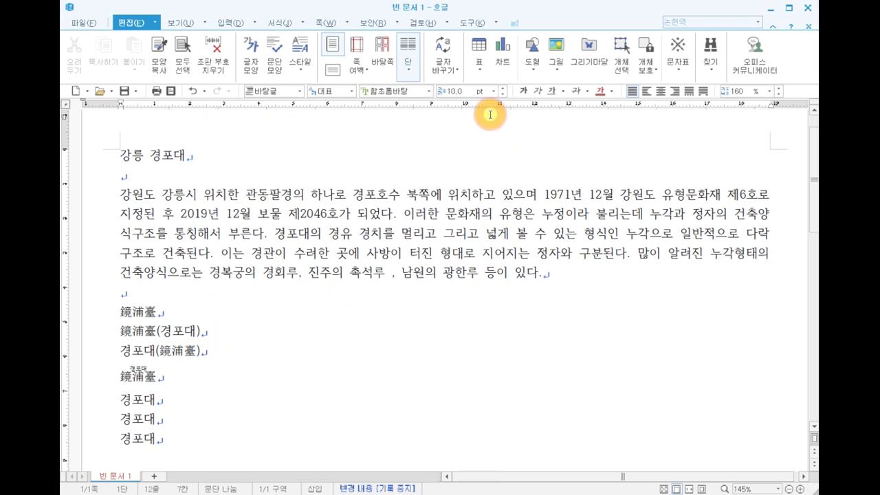
Convert the fifth "경포대" line to 鏡浦臺, using the input format that puts small Hangul below the Hanja
left_click(159, 399)
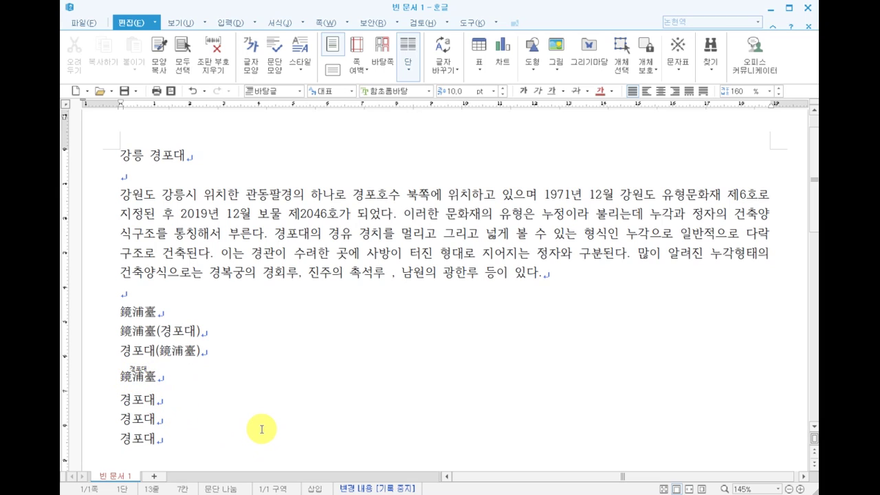
key("F9")
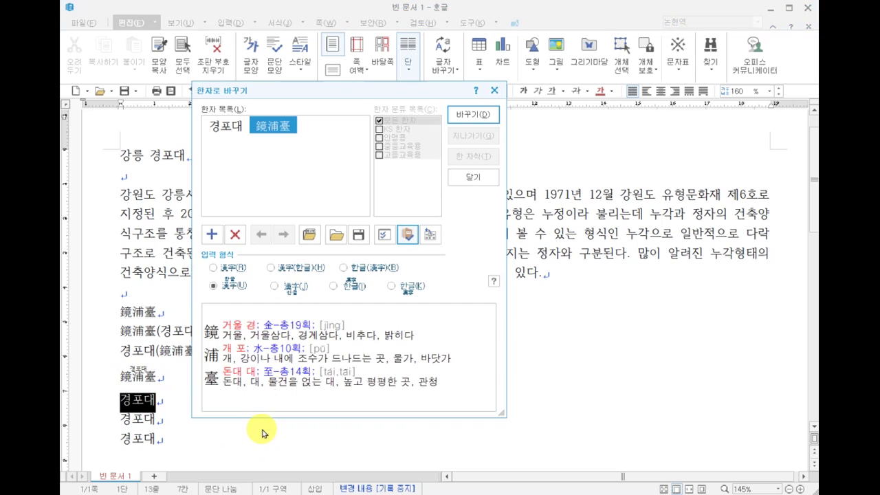
left_click(292, 287)
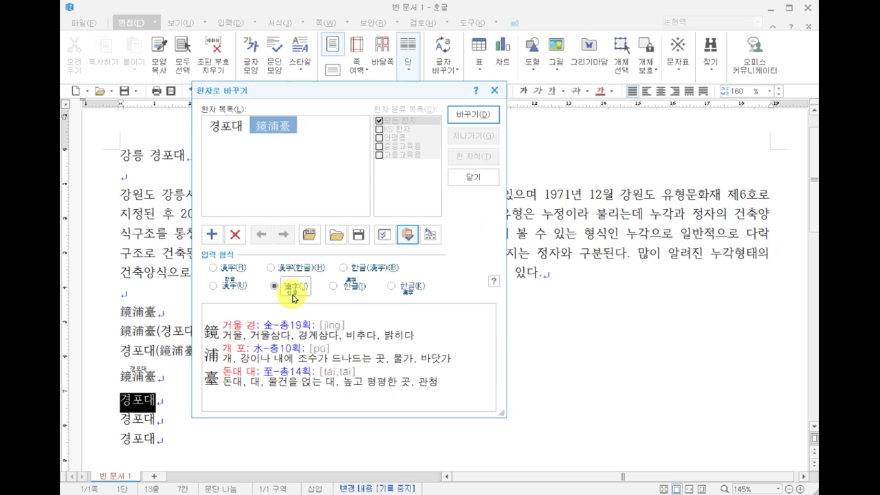
left_click(473, 117)
Add 鏡浦臺 to the sixth "경포대" line, using the input format that puts small Hanja above the Hangul
left_click(169, 432)
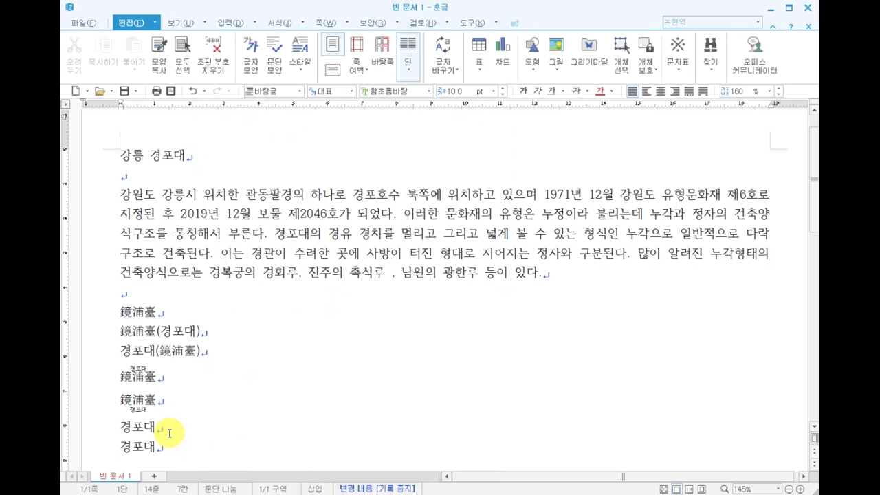
key("F9")
left_click(351, 288)
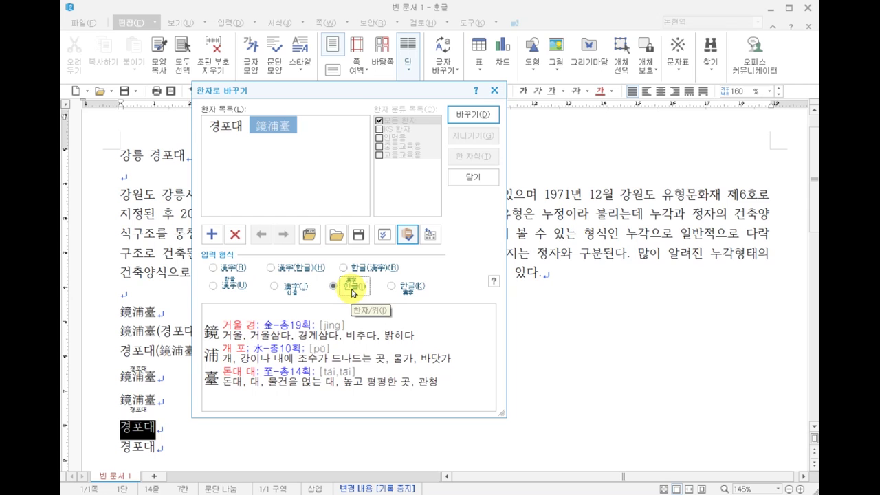
left_click(464, 115)
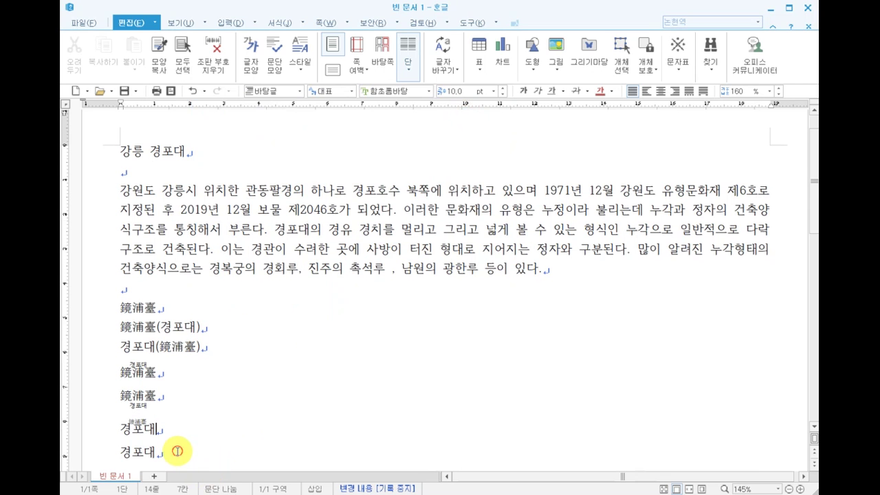
Add 鏡浦臺 to the seventh "경포대" line, using the input format that puts small Hanja below the Hangul
left_click(178, 452)
key("F9")
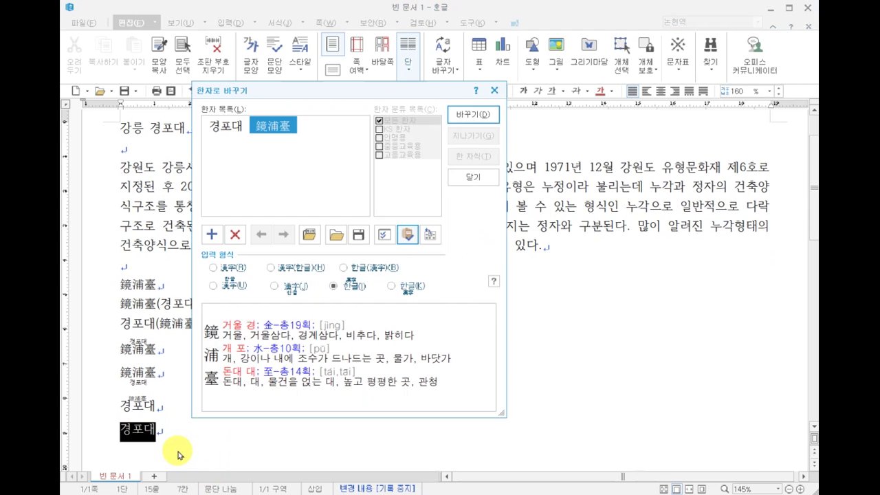
left_click(404, 286)
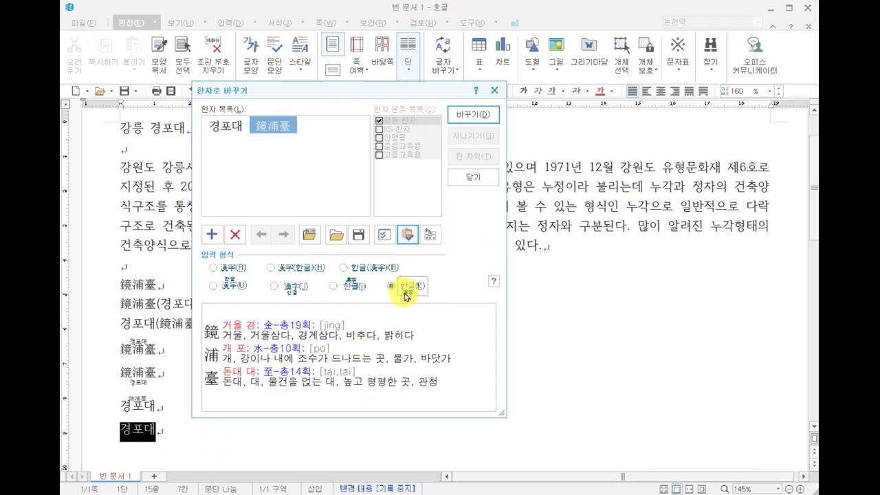
left_click(478, 115)
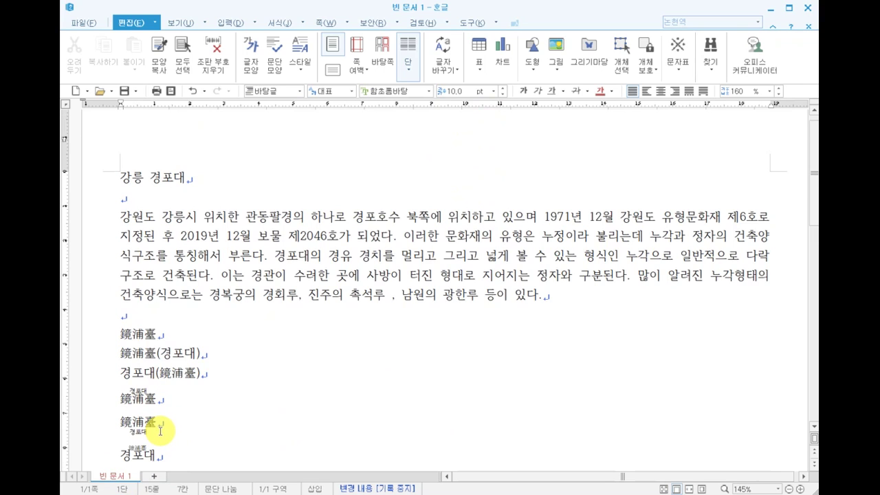
Convert "경포대" in the title line to 경포대(鏡浦臺), using the input format 한글(漢字)
left_click(185, 125)
scroll(206, 127, "up", 1)
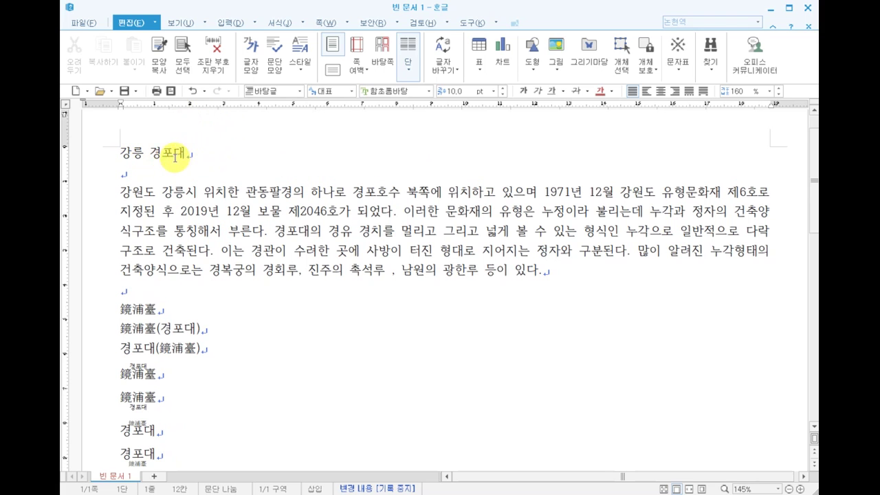
key("F9")
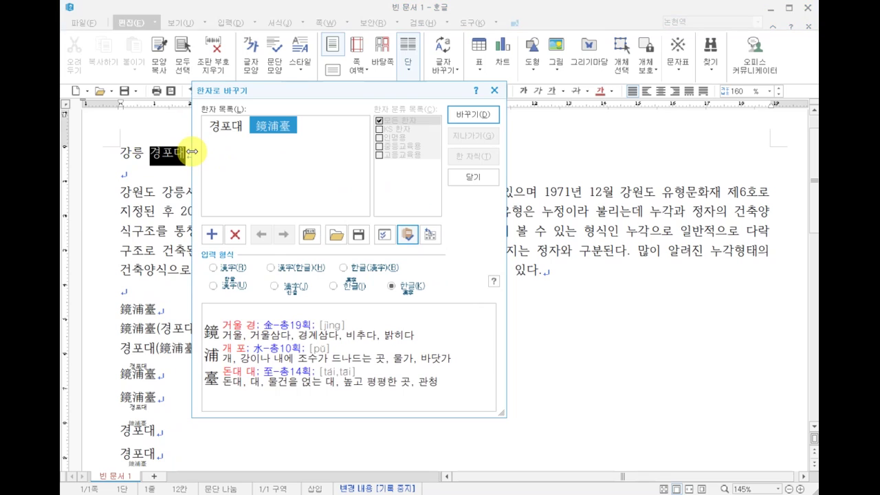
left_click(343, 268)
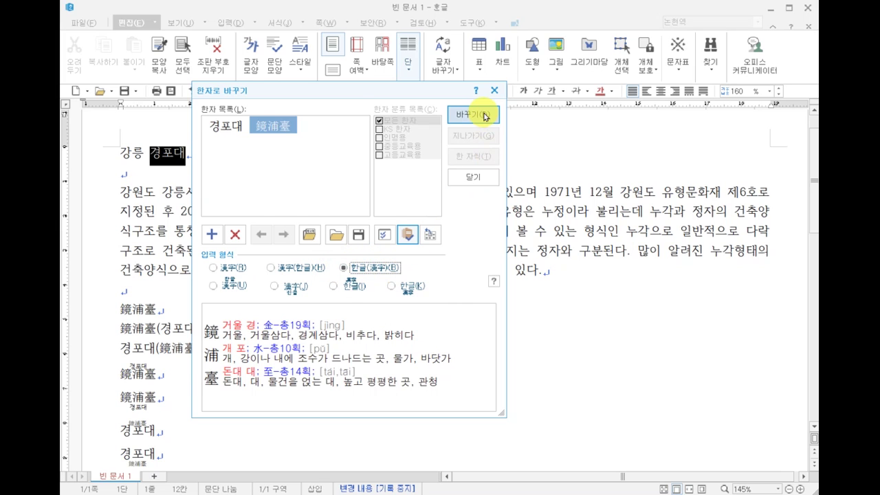
left_click(484, 115)
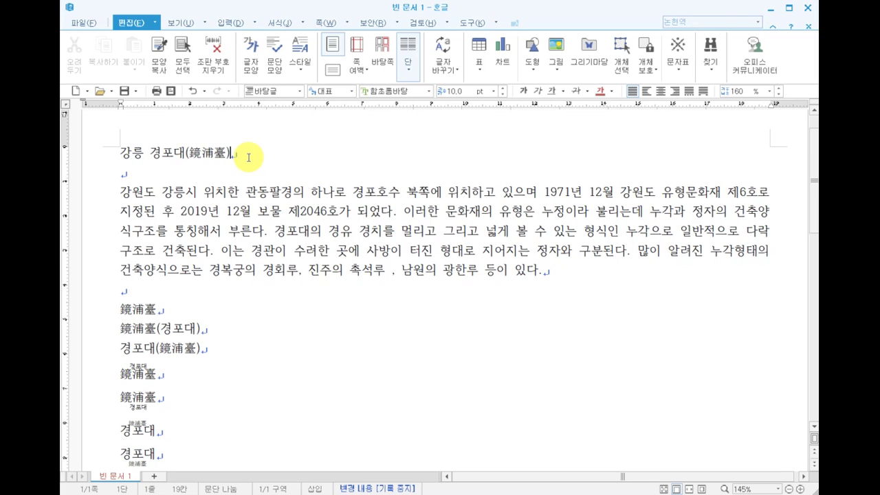
Convert "강원도" at the start of the paragraph to 江原道(강원도), using the input format 漢字(한글)
left_click(330, 381)
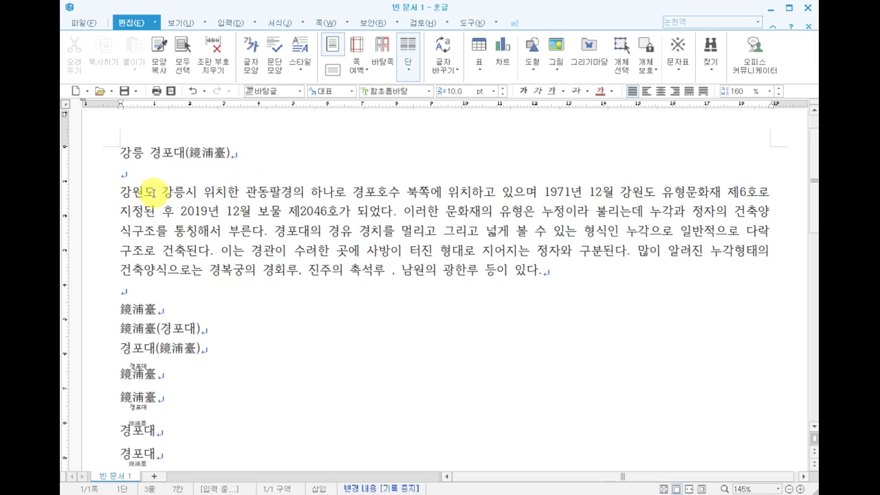
key("shift+Home")
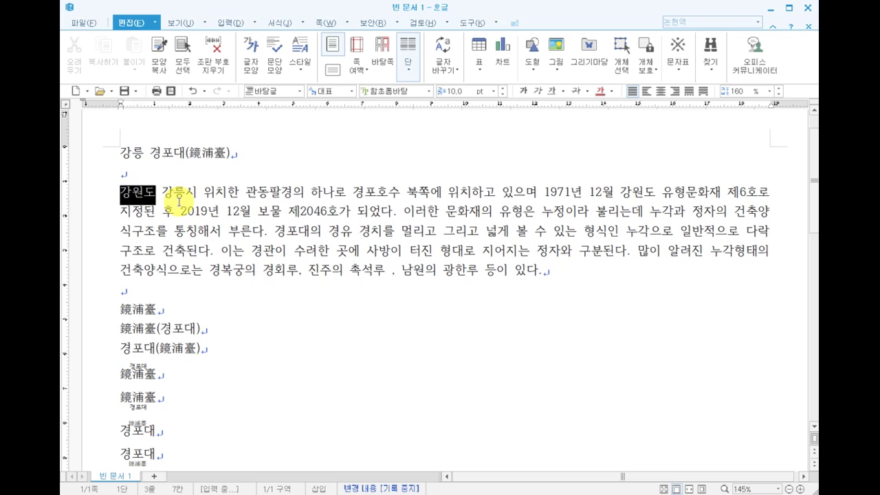
key("F9")
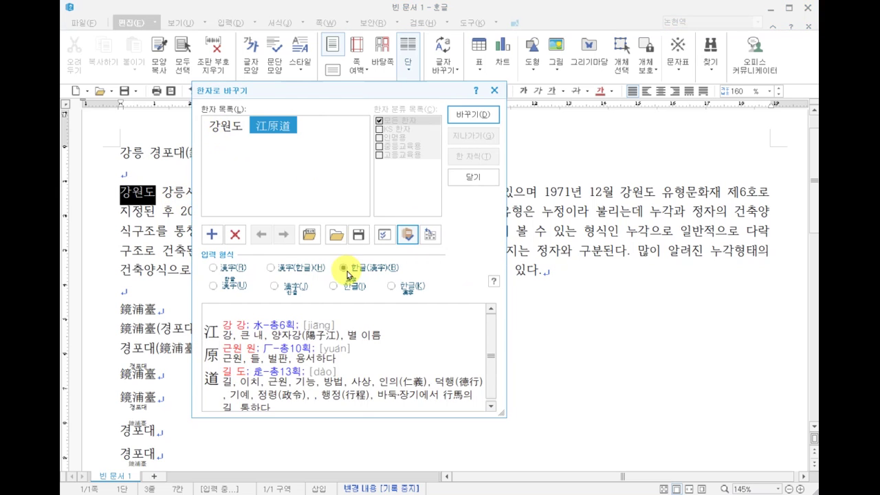
left_click(307, 273)
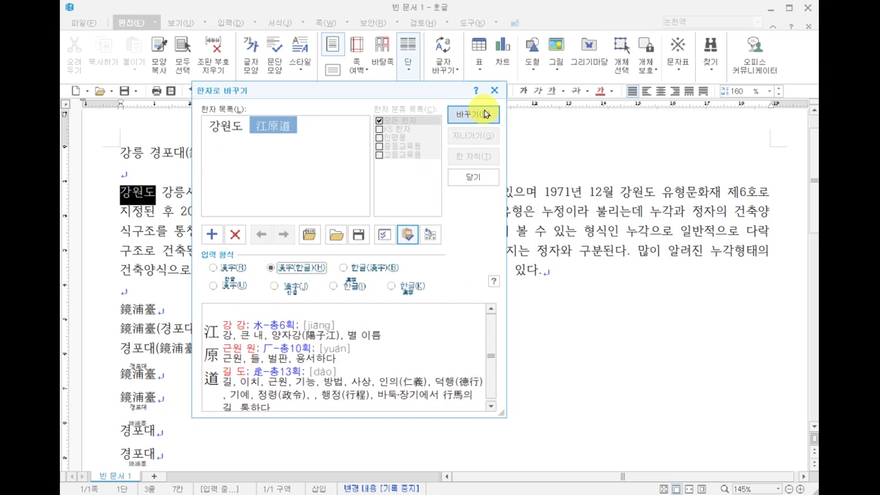
left_click(485, 114)
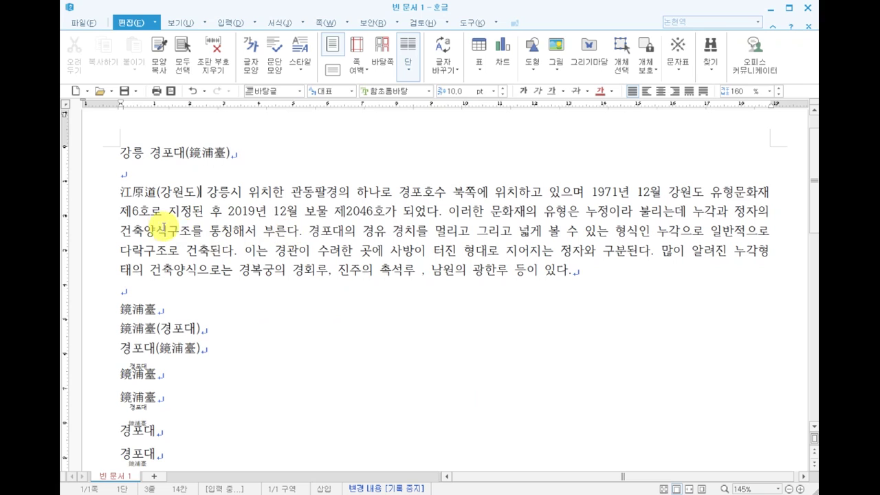
Convert "강릉시" in the paragraph's first line to 강릉시(江陵市), using the input format 한글(漢字)
left_click(242, 192)
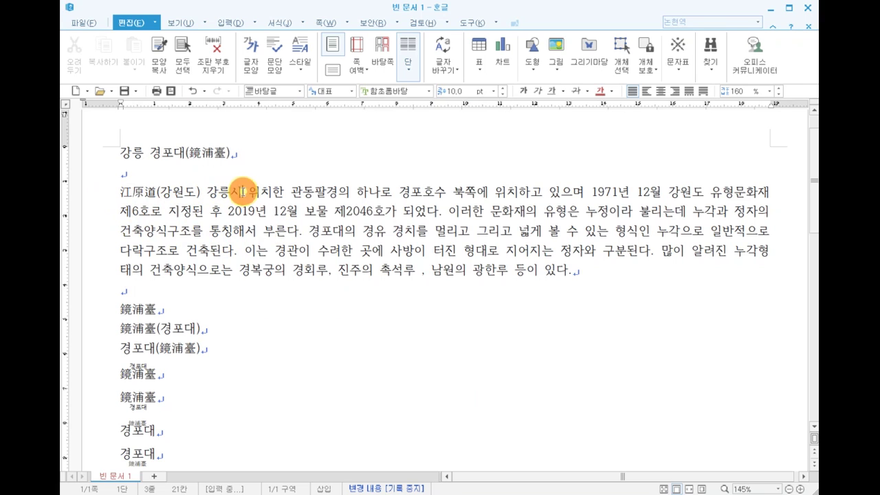
key("F9")
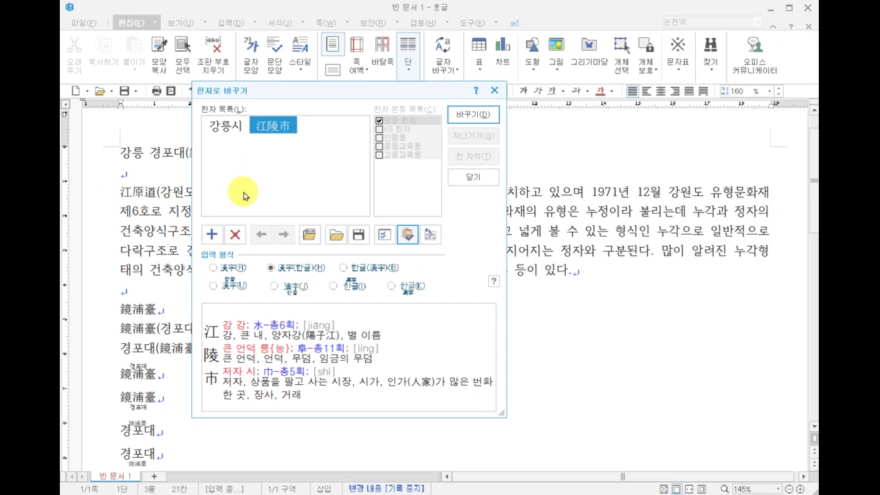
left_click(349, 268)
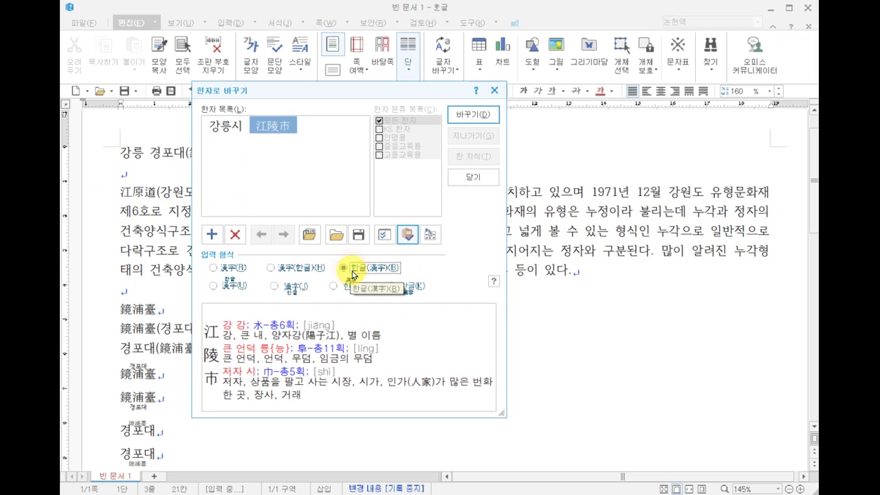
left_click(475, 115)
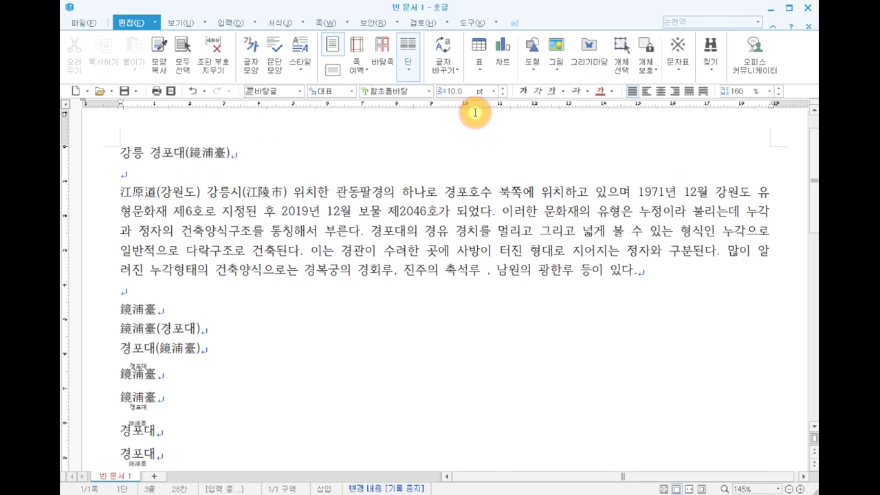
Convert "관동팔경" in the paragraph's first line to 關東八景, using the input format 漢字
left_click(382, 193)
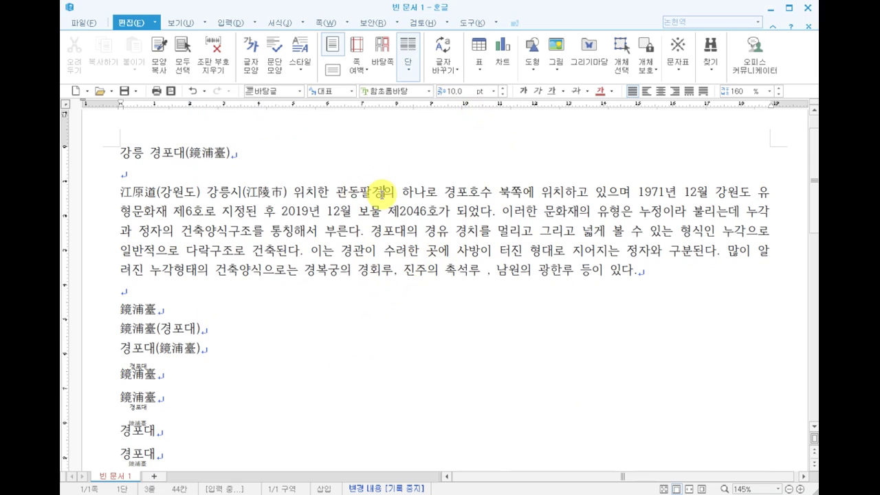
key("F9")
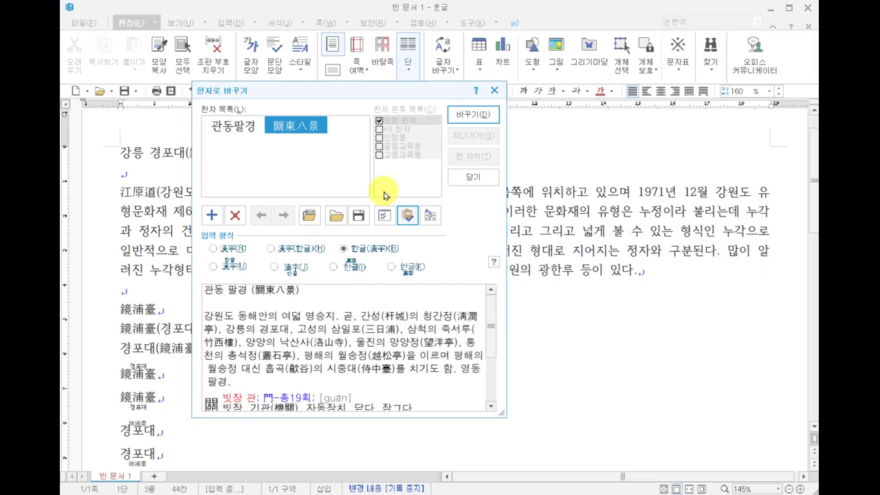
left_click(233, 248)
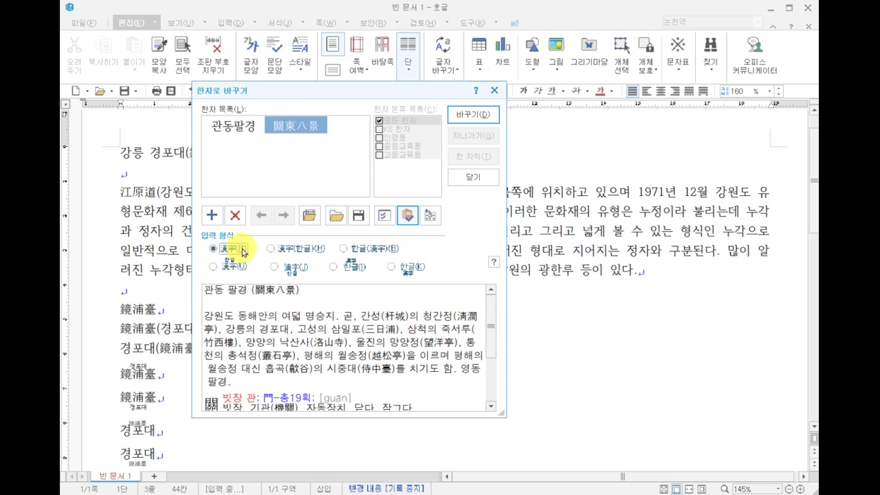
left_click(470, 113)
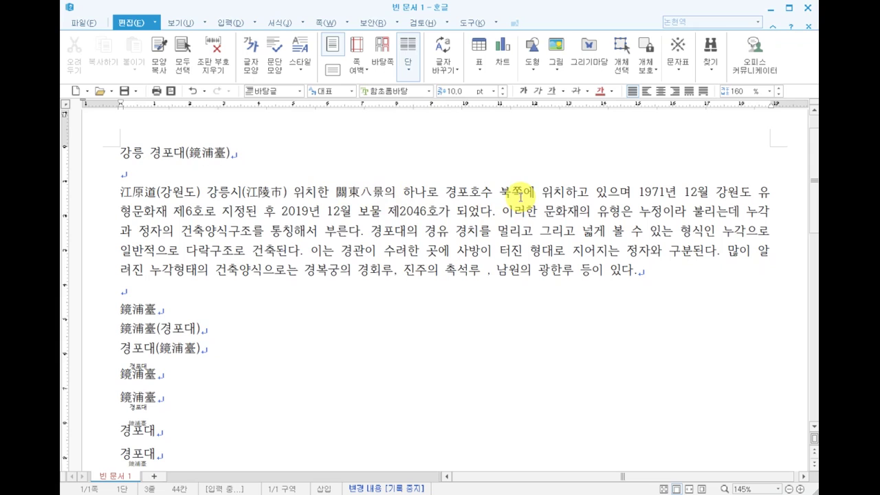
Convert the second "강원도", after "1971년 12월" in the paragraph, to 江原道, using the input format 漢字
left_click(753, 208)
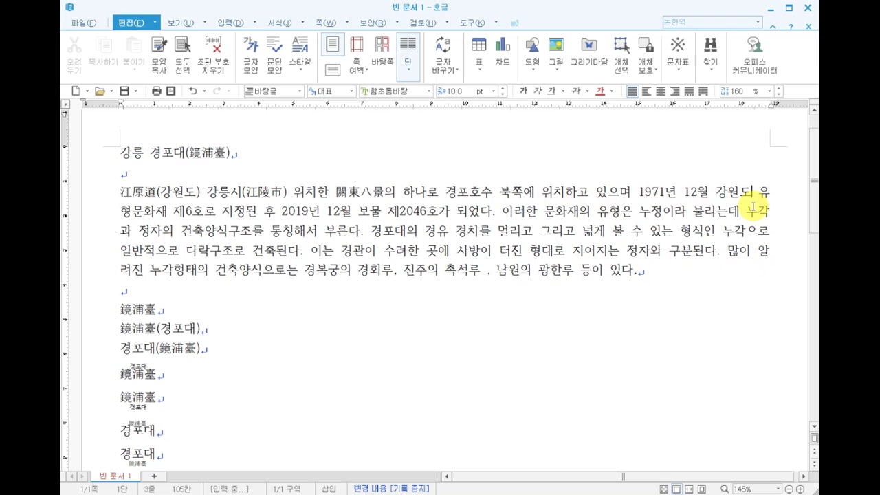
key("F9")
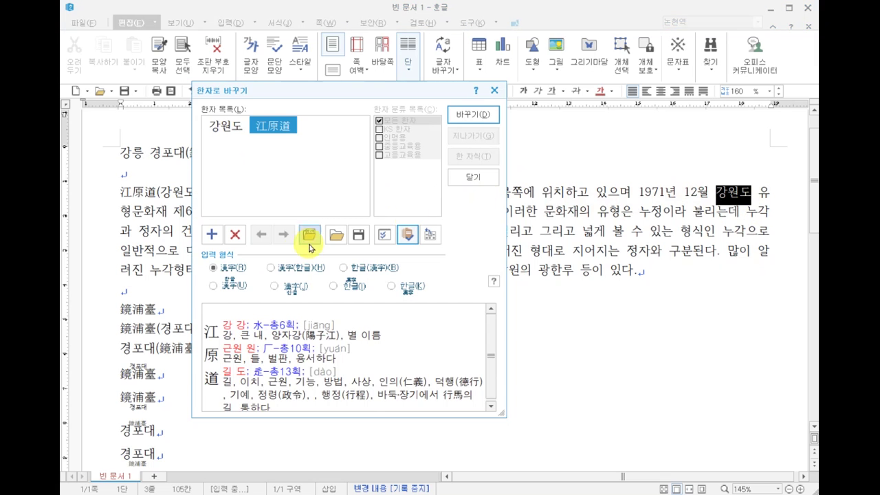
left_click(466, 116)
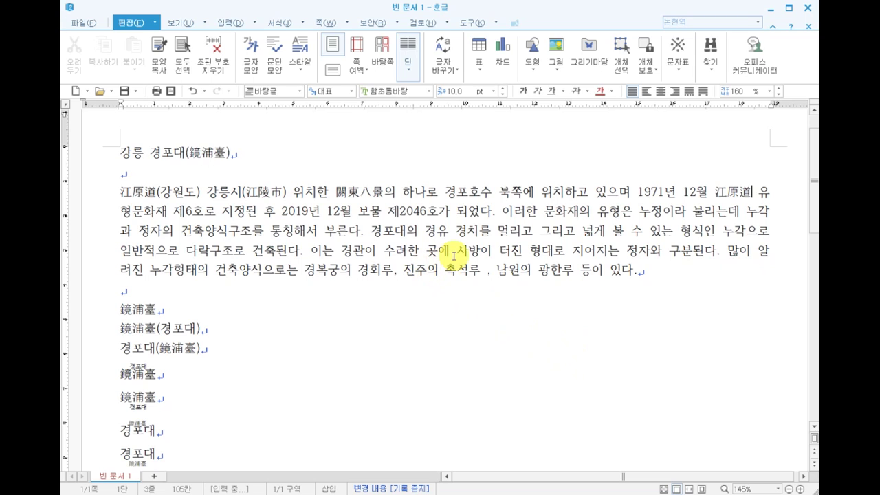
Convert "문화재" after "이러한" in the paragraph's second line to 文化財(문화재), using the input format 漢字(한글)
left_click(579, 213)
key("F9")
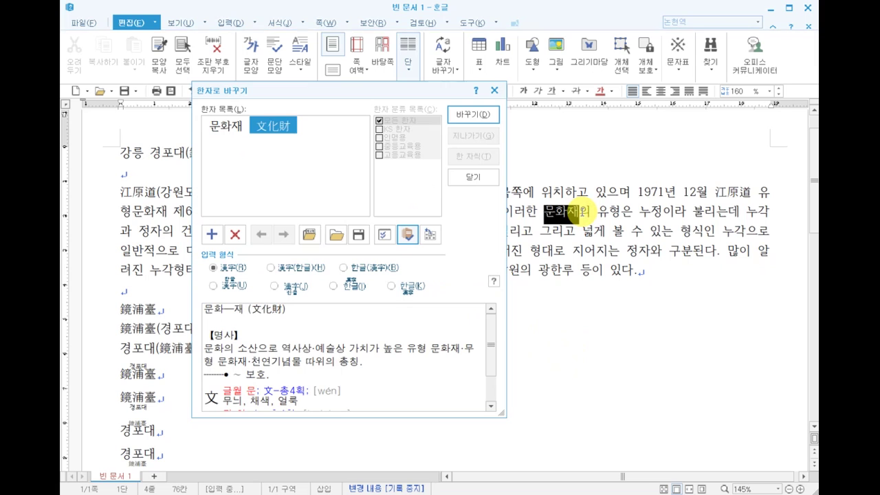
left_click(273, 267)
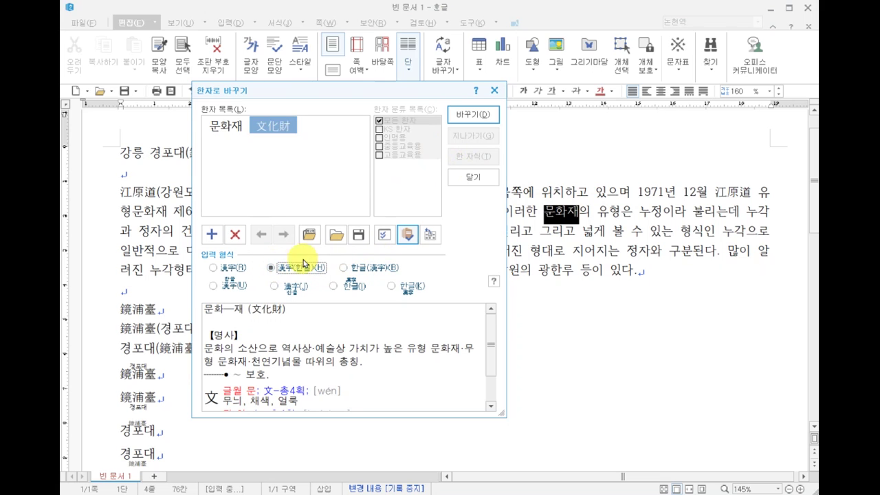
left_click(460, 112)
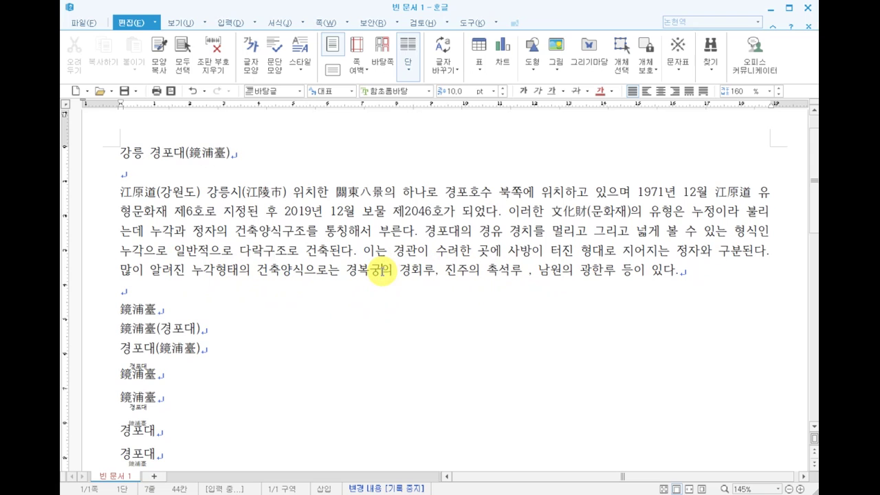
Convert "경복궁" to 경복궁(景福宮) and "경회루" to 경회루(慶會樓) in the paragraph's last line, using the input format 한글(漢字)
key("F9")
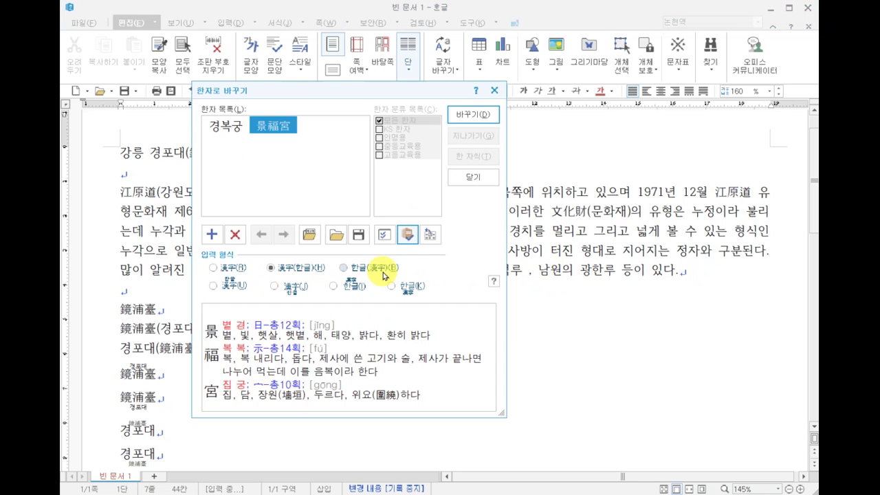
left_click(381, 268)
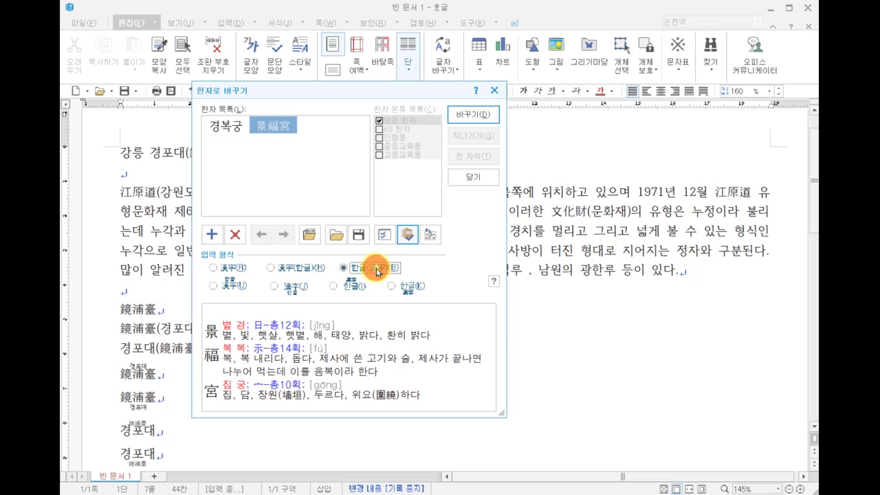
left_click(463, 112)
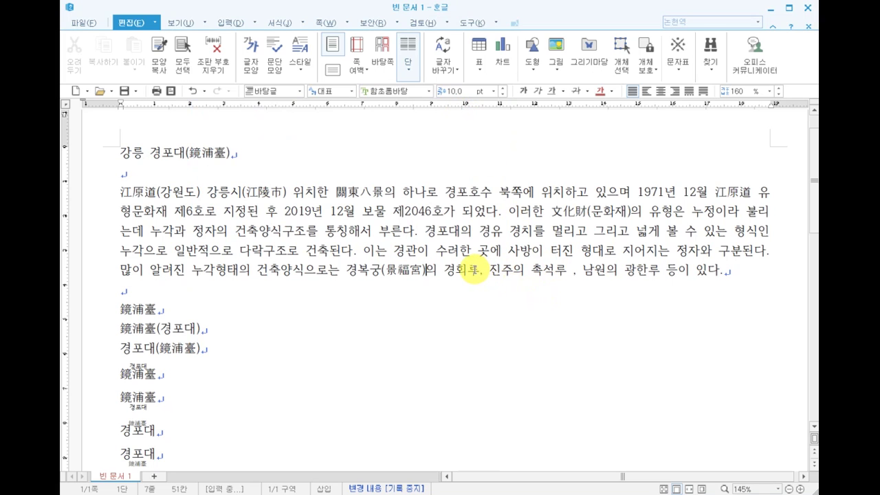
left_click(474, 269)
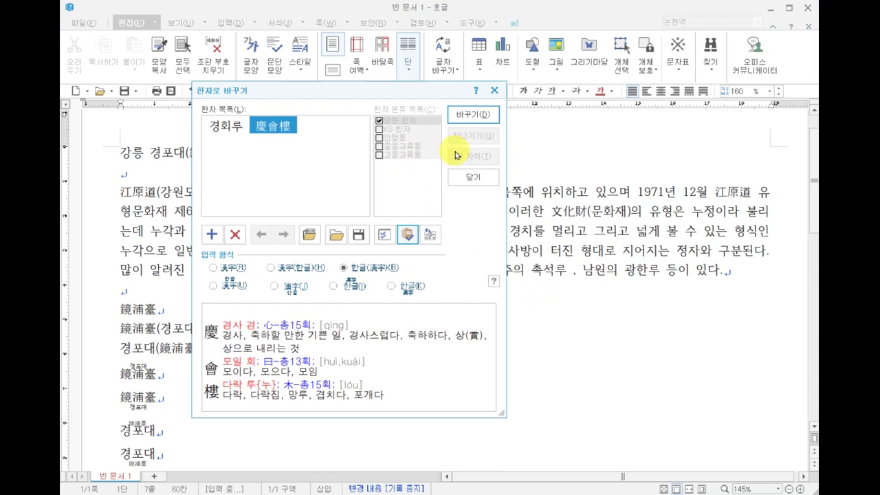
left_click(457, 116)
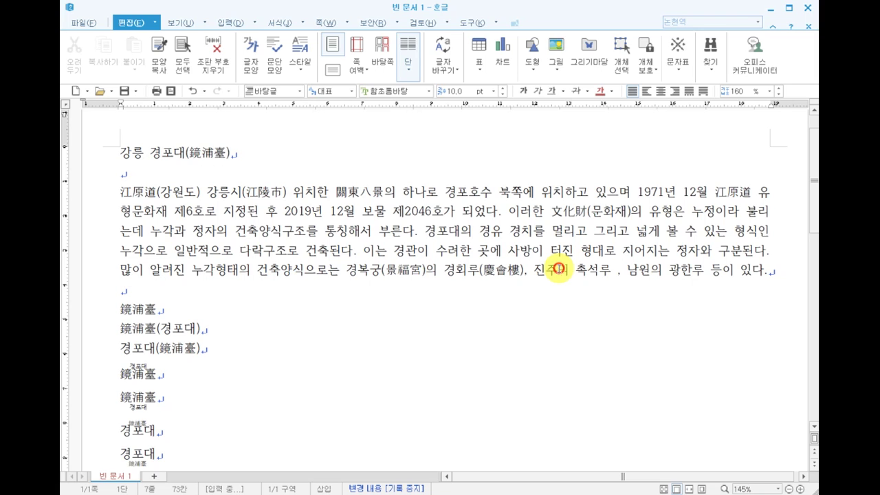
Convert "진주" in the paragraph's last sentence to 진주(晉州), choosing 晉州 and the input format 한글(漢字)
key("F9")
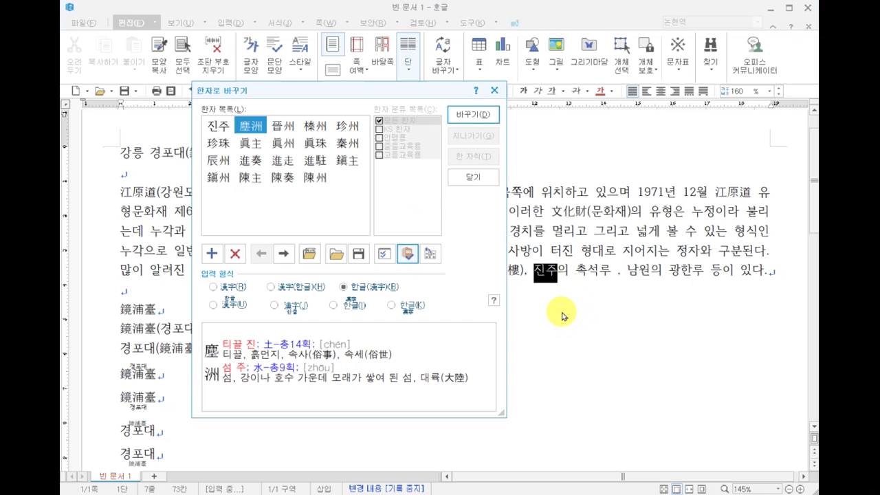
left_click(283, 125)
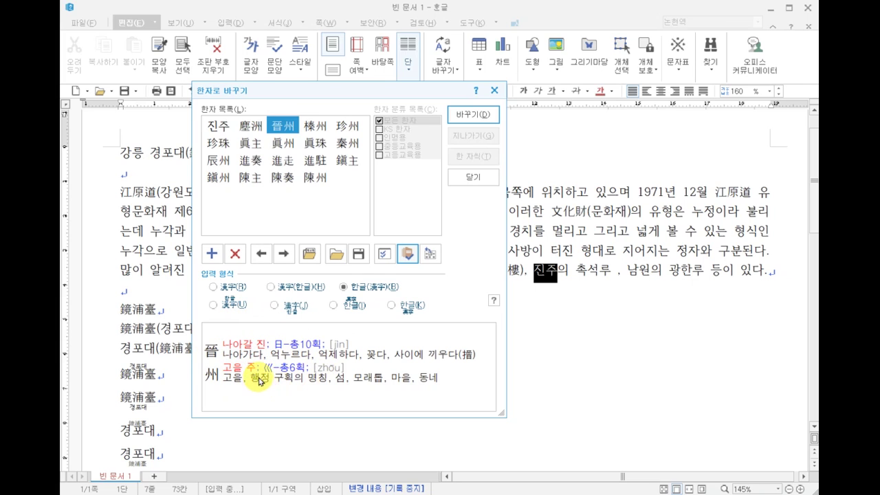
left_click(467, 117)
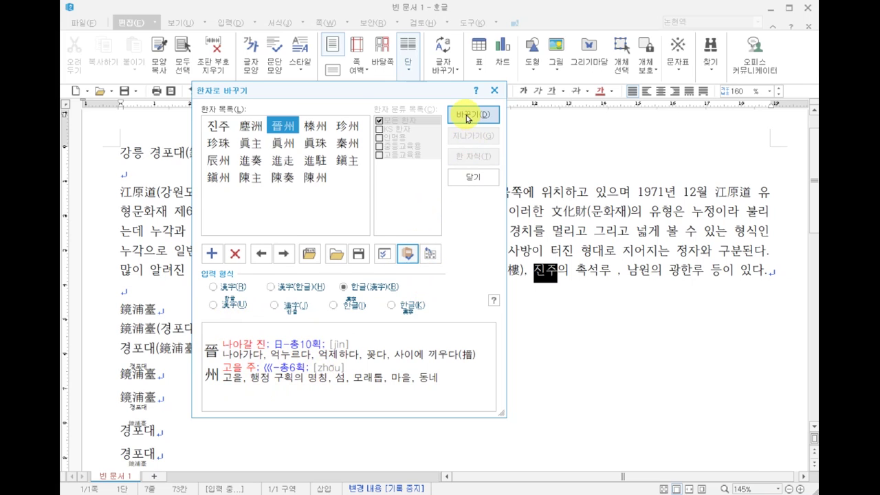
Convert "촉석루" in the paragraph's last sentence to 矗石樓(촉석루), using the input format 漢字(한글)
left_click(646, 271)
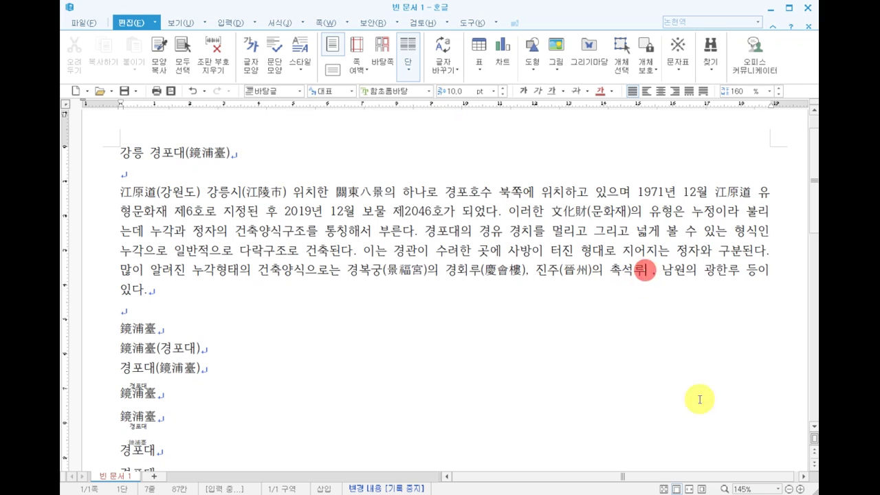
key("F9")
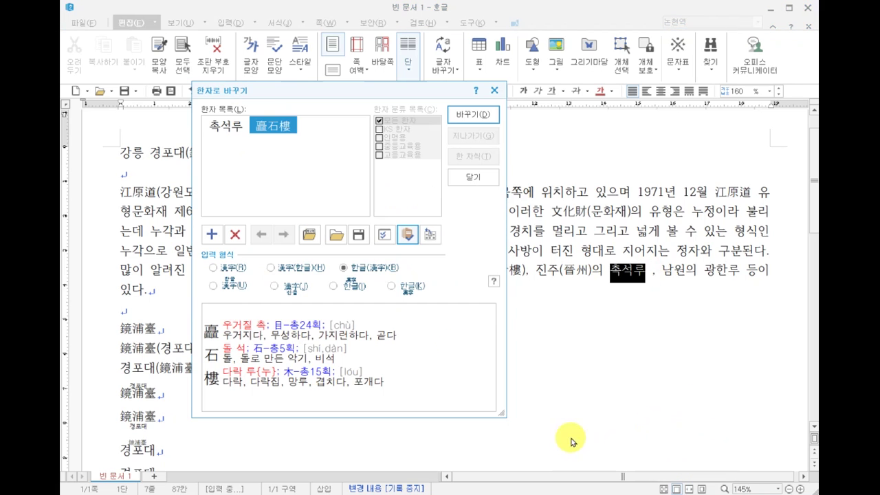
left_click(310, 269)
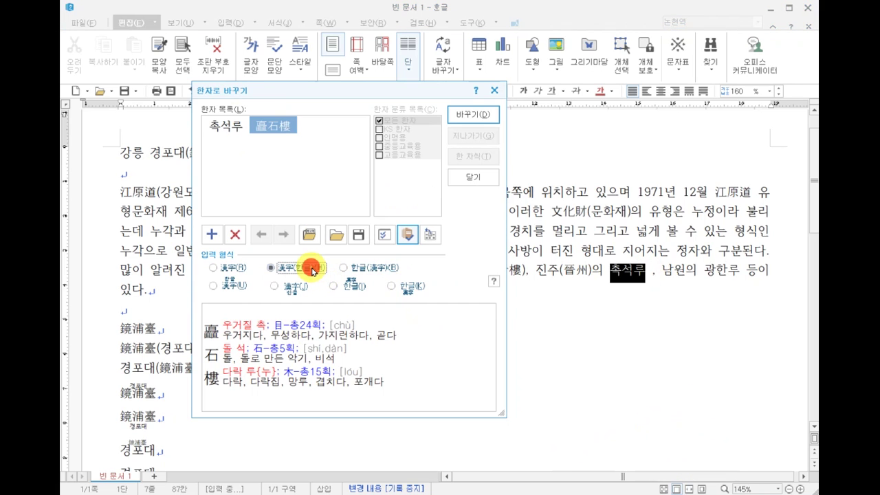
left_click(466, 114)
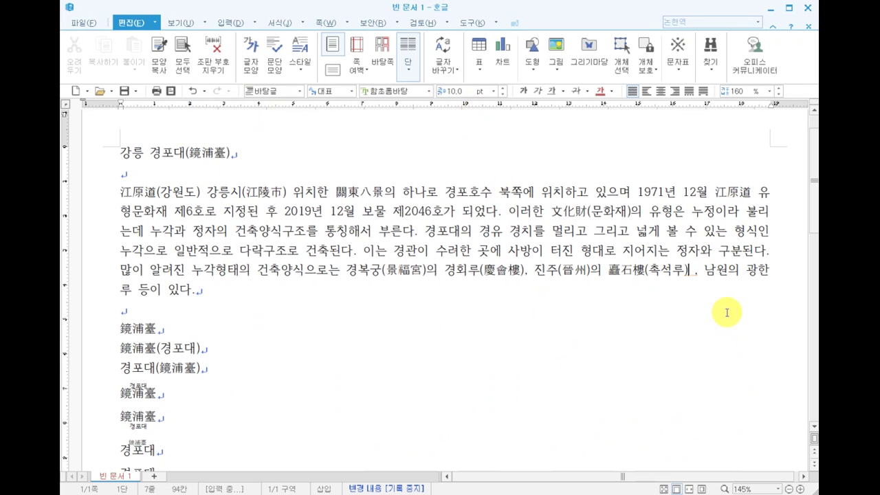
Convert "남원" in the paragraph's last sentence to 남원(南原), using the input format 한글(漢字)
left_click(729, 270)
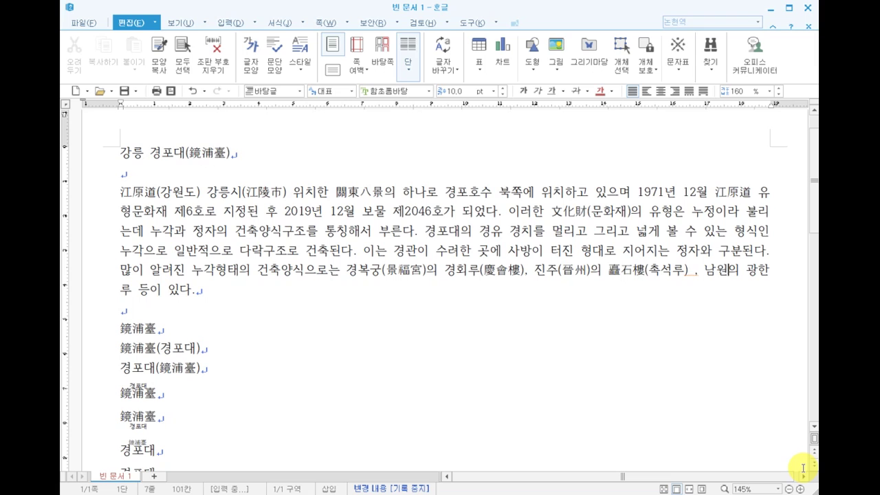
key("F9")
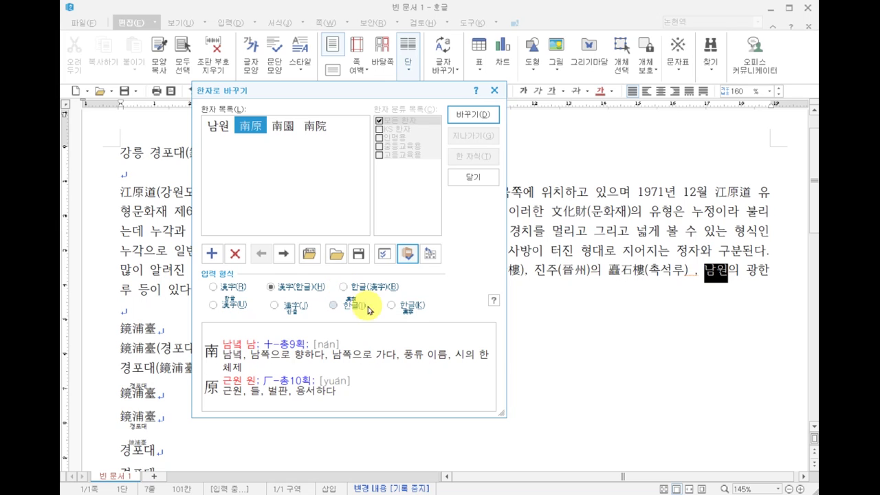
left_click(344, 287)
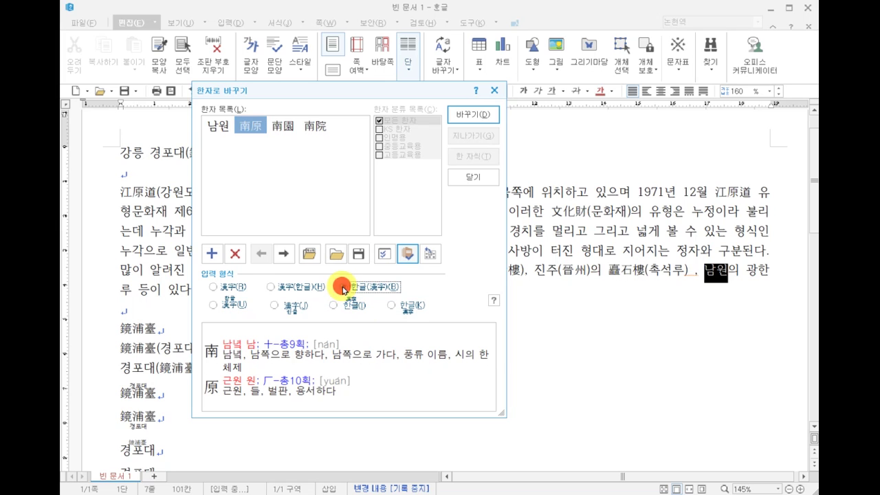
left_click(466, 114)
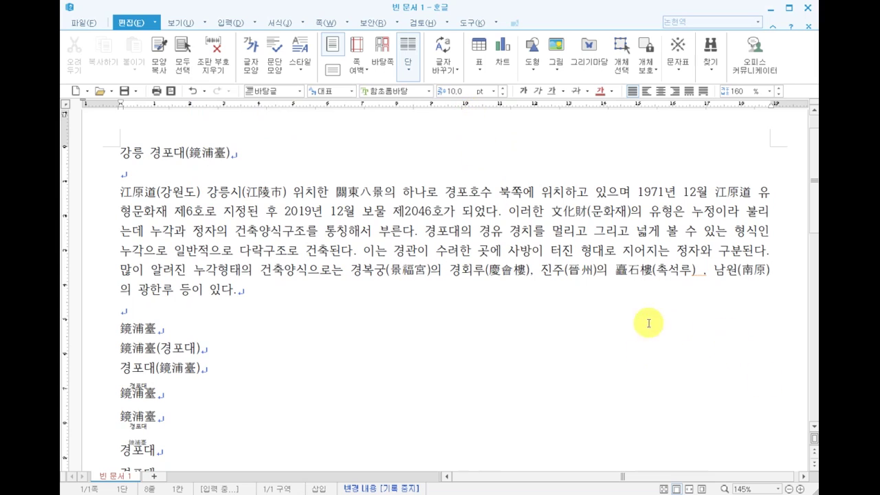
Convert "광한루" near the end of the paragraph to 廣寒樓(광한루), using the input format 漢字(한글)
left_click(171, 293)
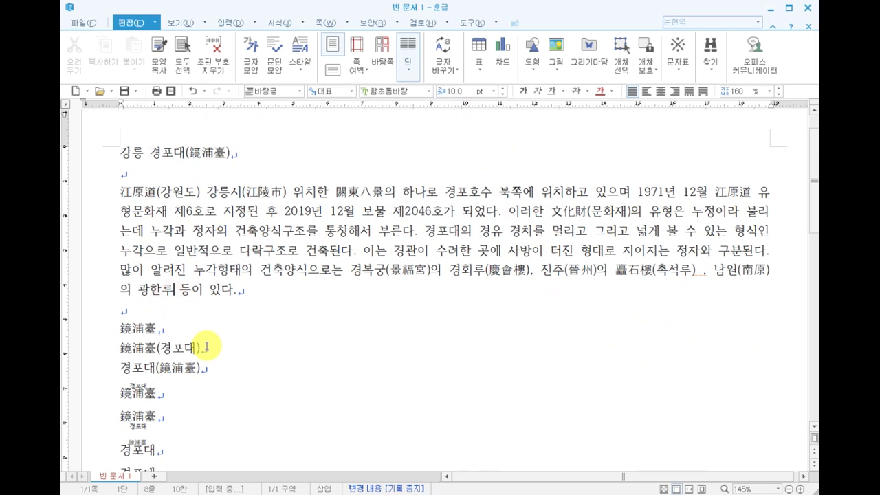
key("F9")
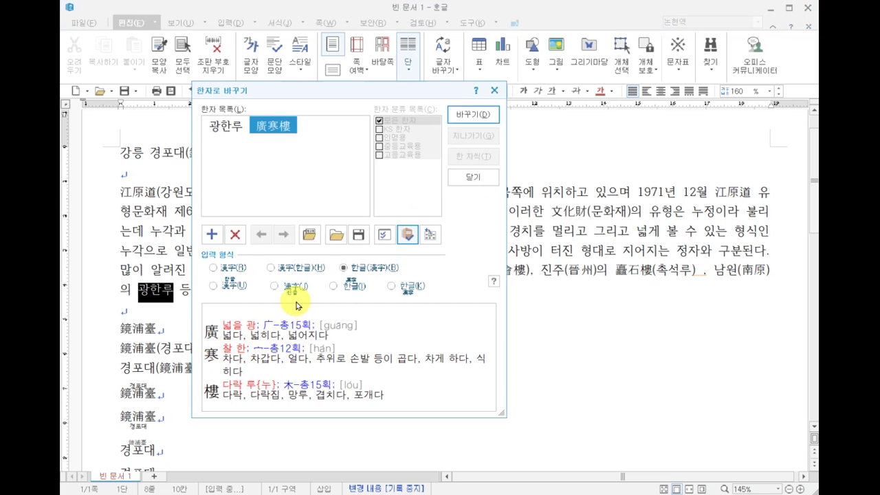
left_click(306, 268)
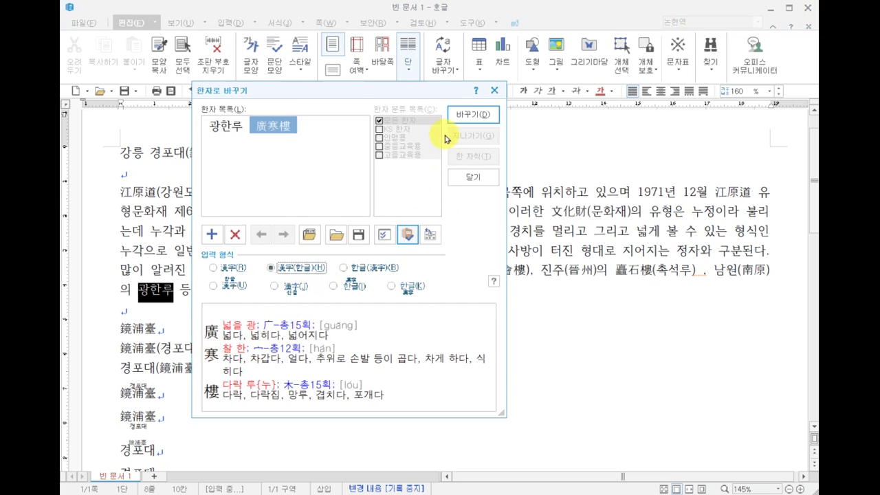
left_click(465, 112)
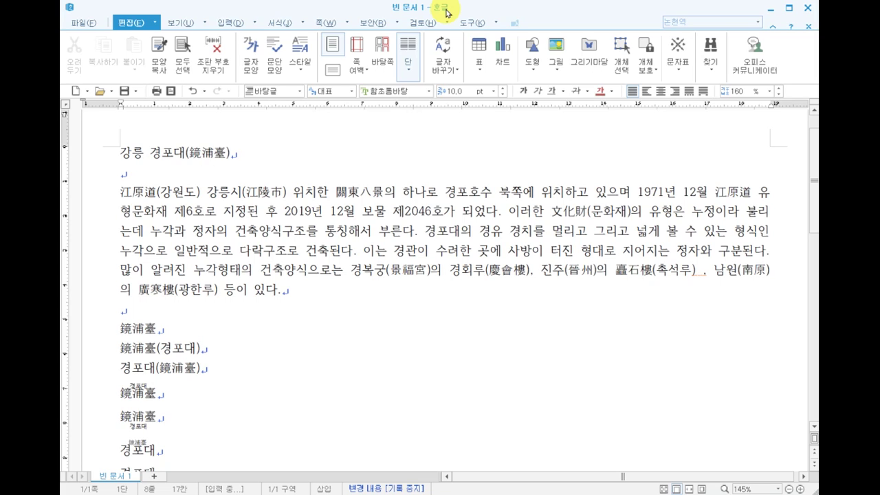
Start saving the document and browse to the 보강2 folder on the desktop as the save location
left_click(81, 24)
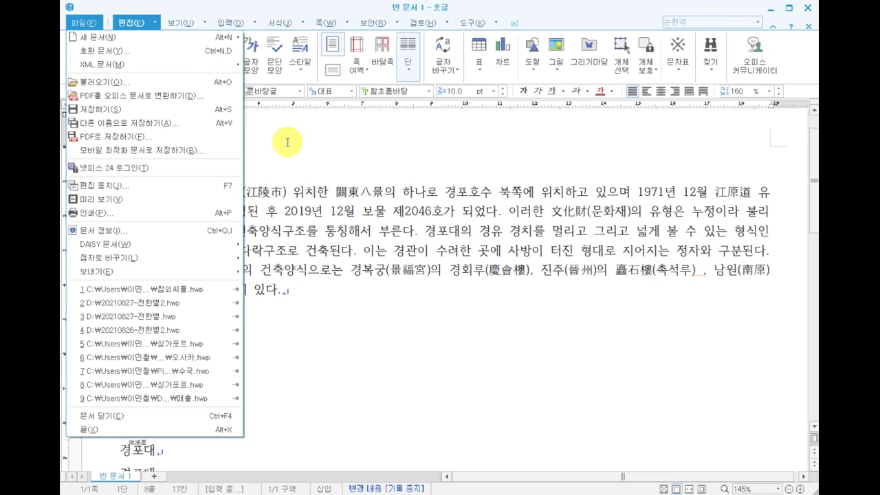
left_click(93, 112)
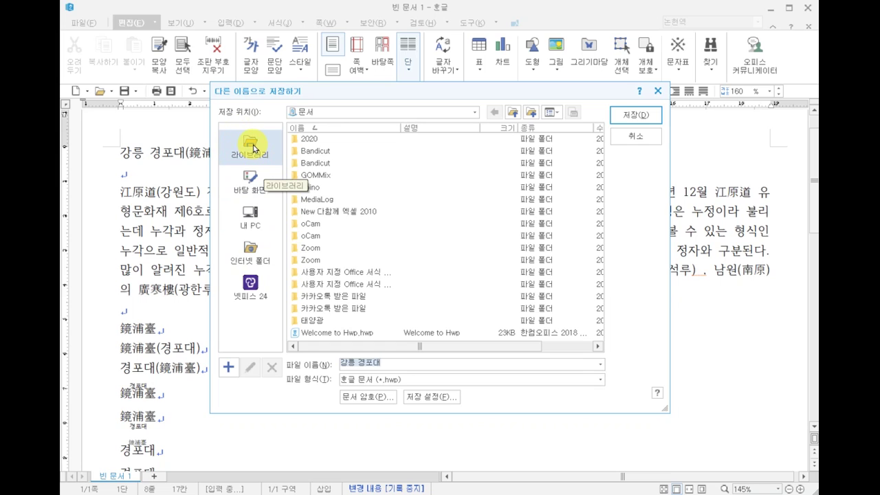
left_click(253, 177)
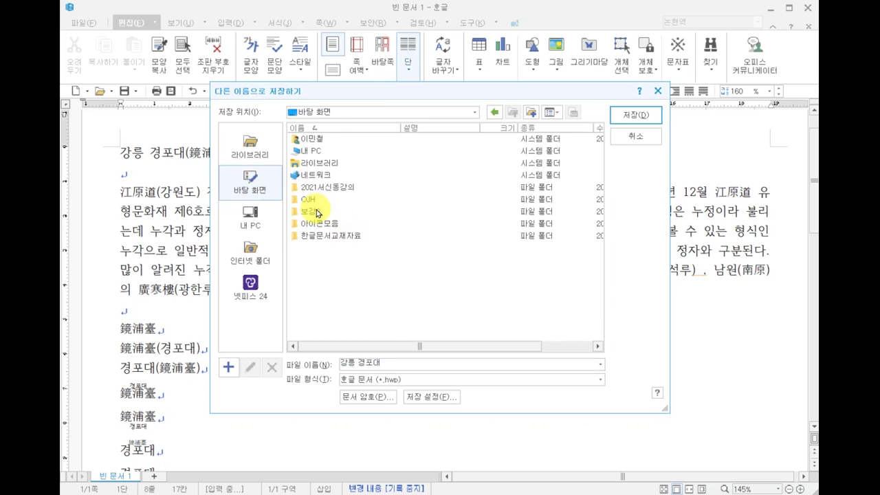
double_click(318, 212)
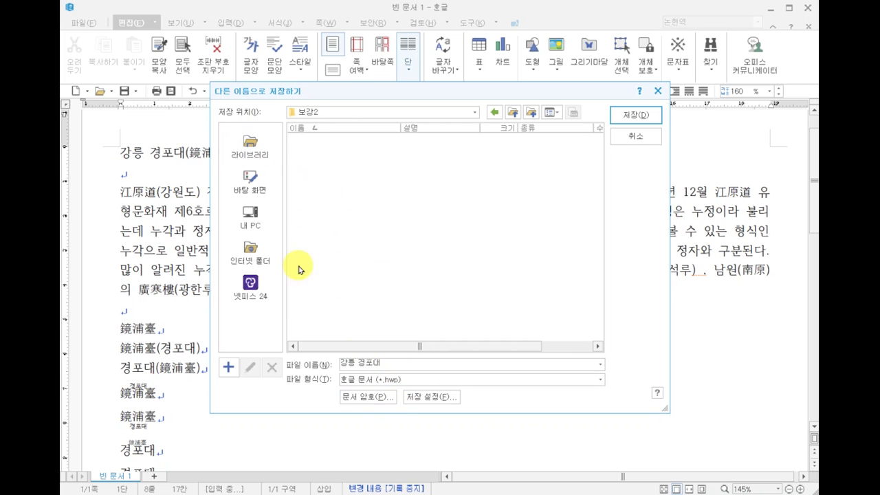
Change the save location to the 문서 library and save the document as 강릉 경포대 in HWP format
left_click(248, 145)
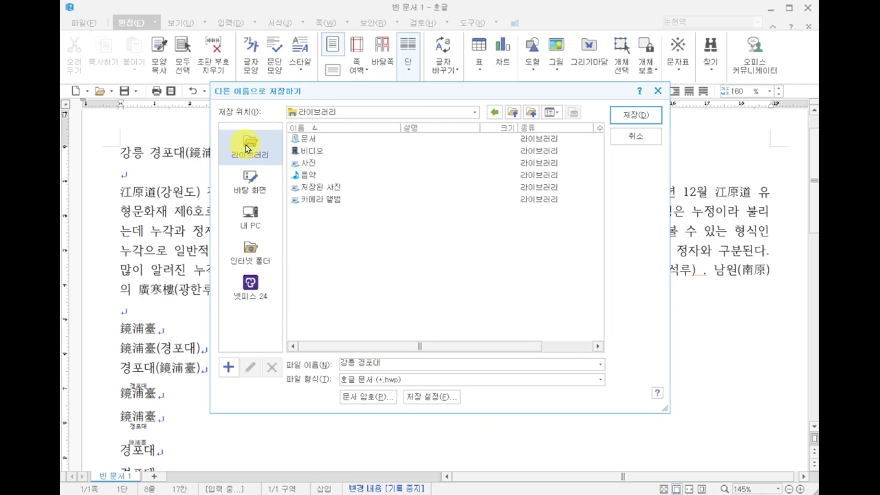
double_click(304, 140)
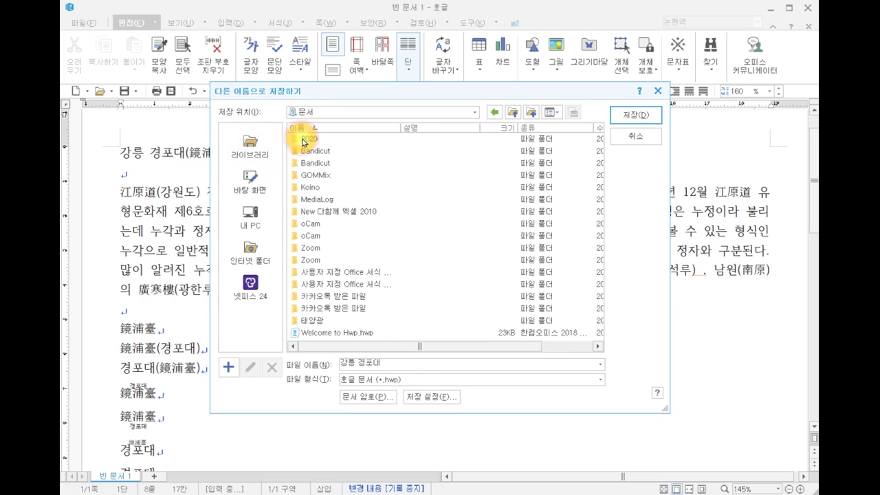
left_click(386, 367)
type("강릉 경포대")
left_click(399, 369)
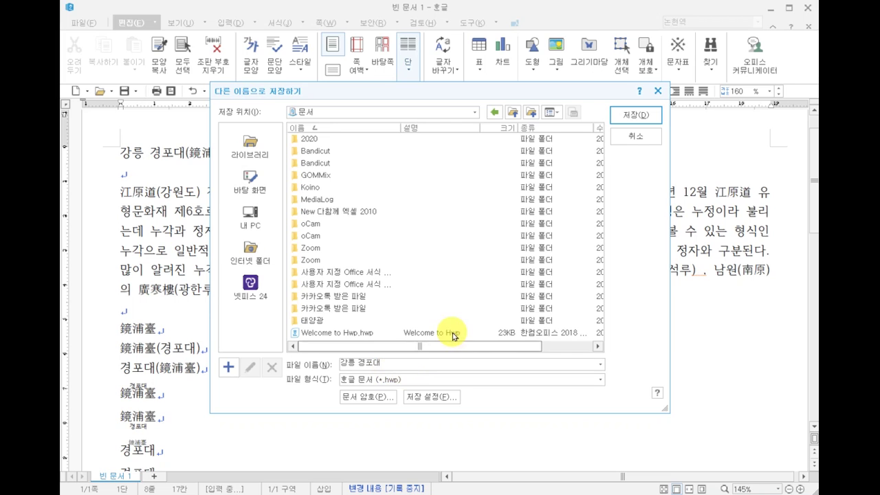
left_click(633, 116)
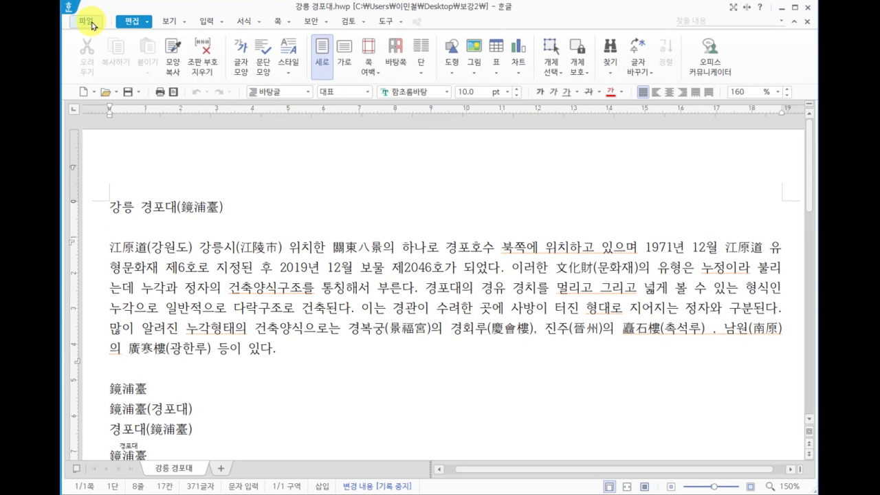
Save the document again under its existing file name
left_click(89, 23)
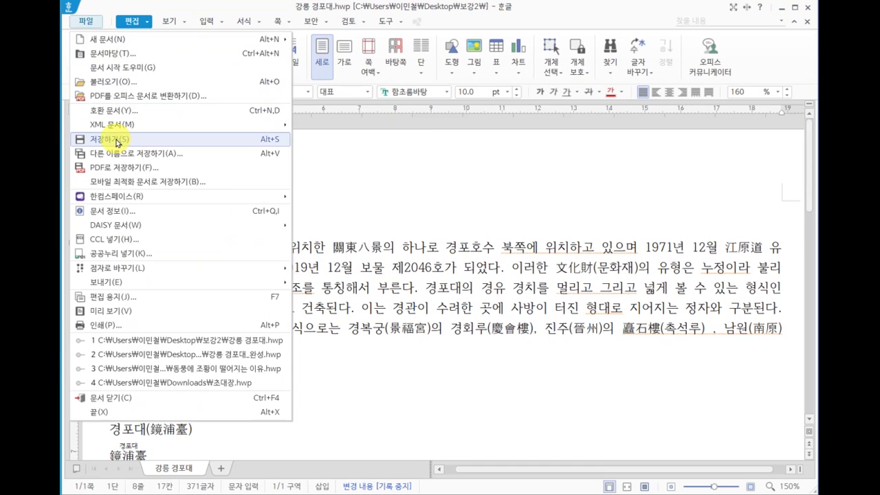
left_click(330, 186)
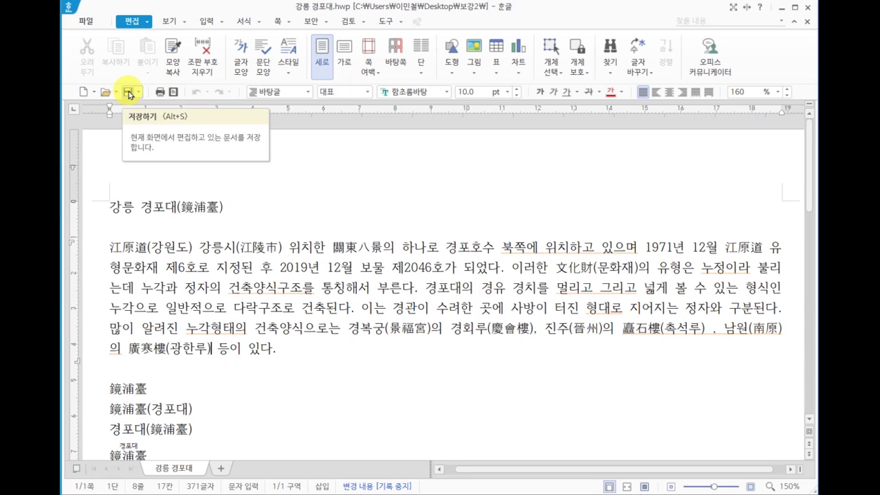
left_click(128, 93)
left_click(128, 96)
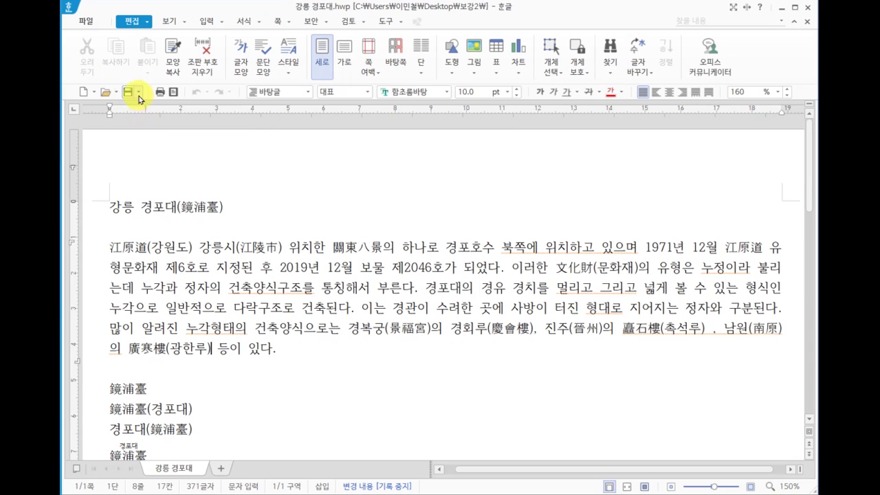
left_click(82, 21)
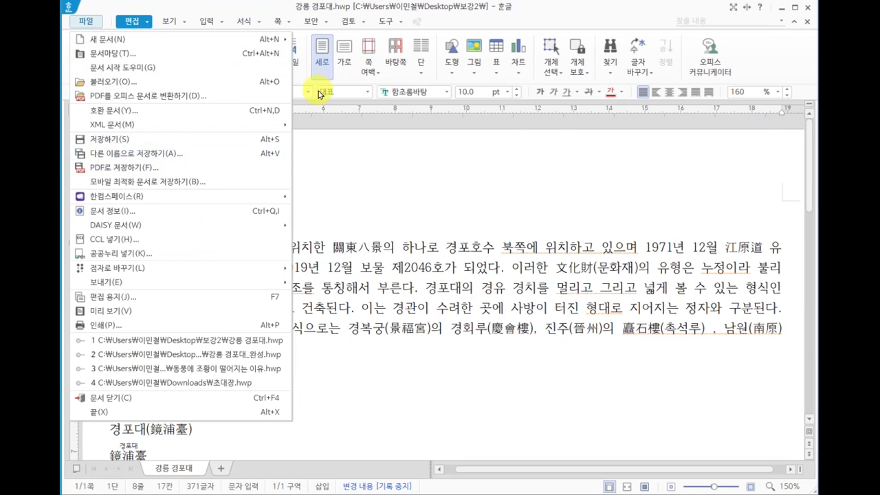
left_click(278, 21)
mouse_move(386, 21)
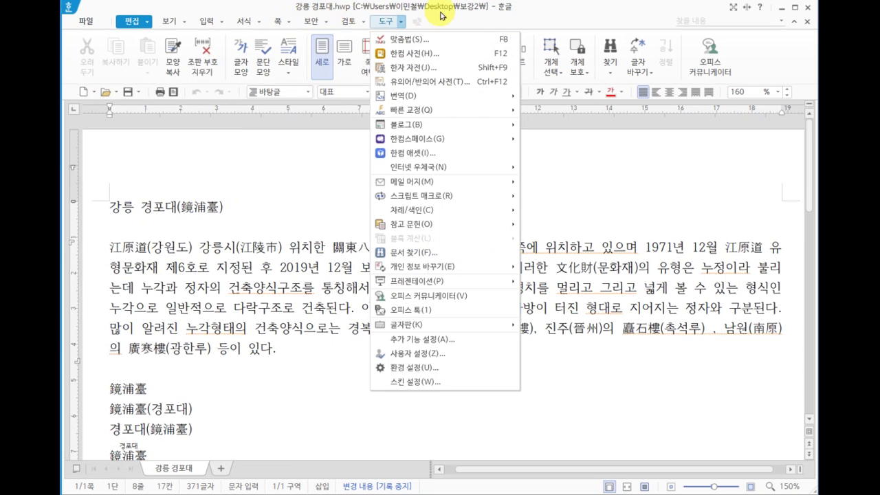
left_click(86, 20)
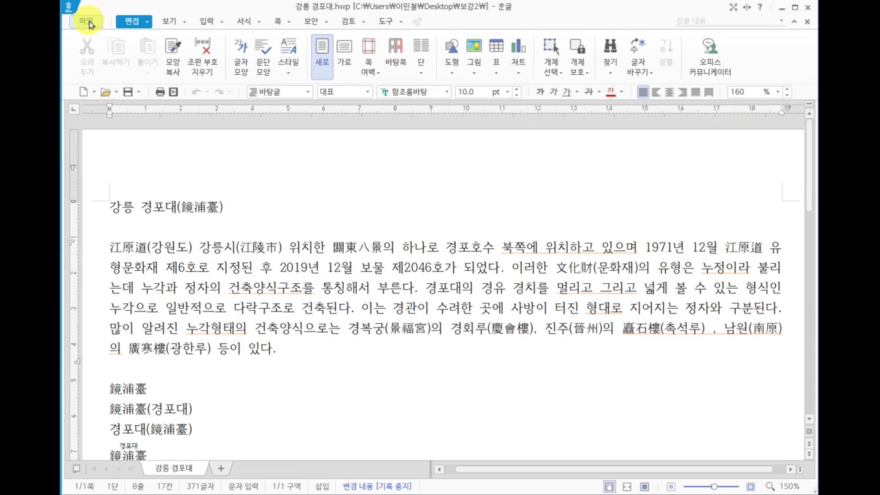
Save the document under the new name 강릉 경포대2 in the 보강2 folder on the desktop
left_click(86, 21)
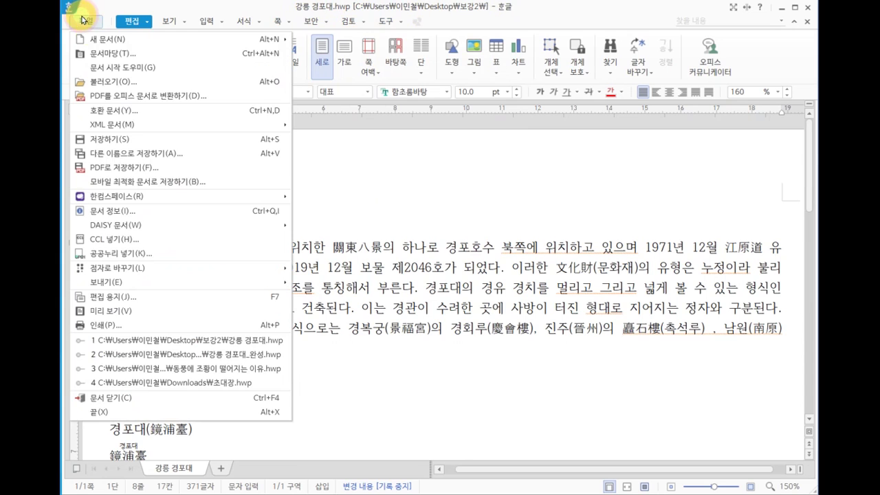
left_click(128, 156)
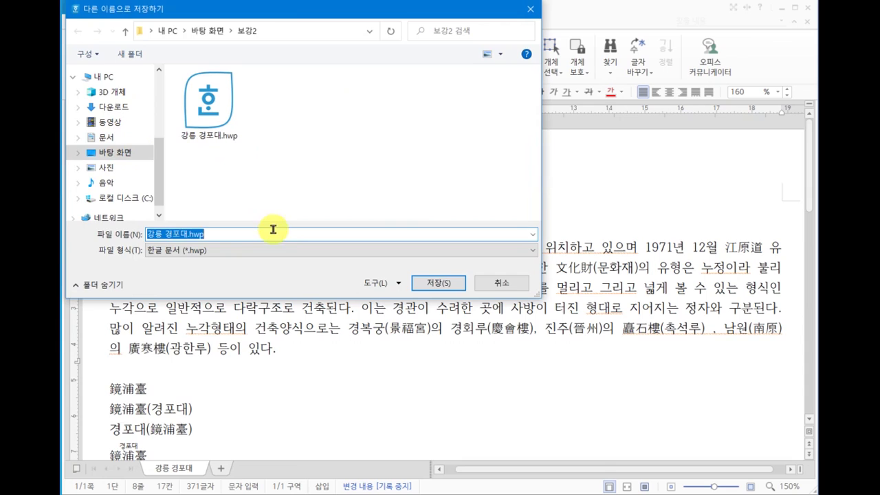
left_click(172, 234)
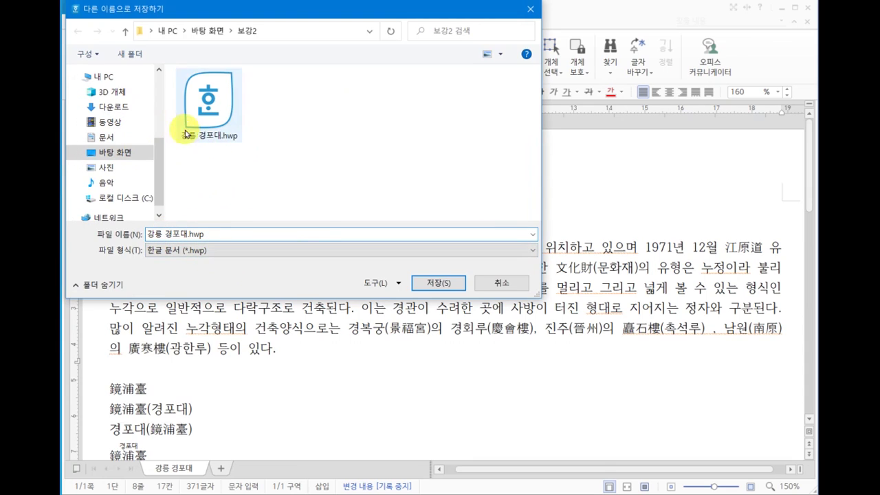
left_click(167, 235)
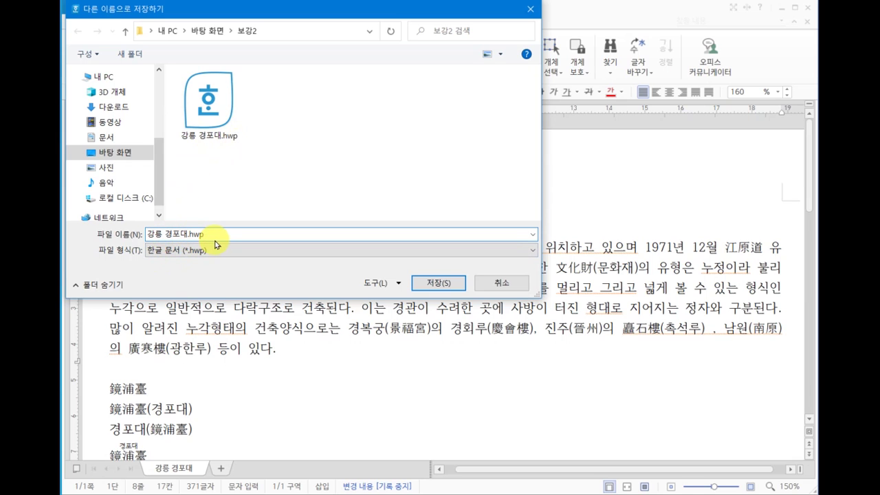
left_click(220, 232)
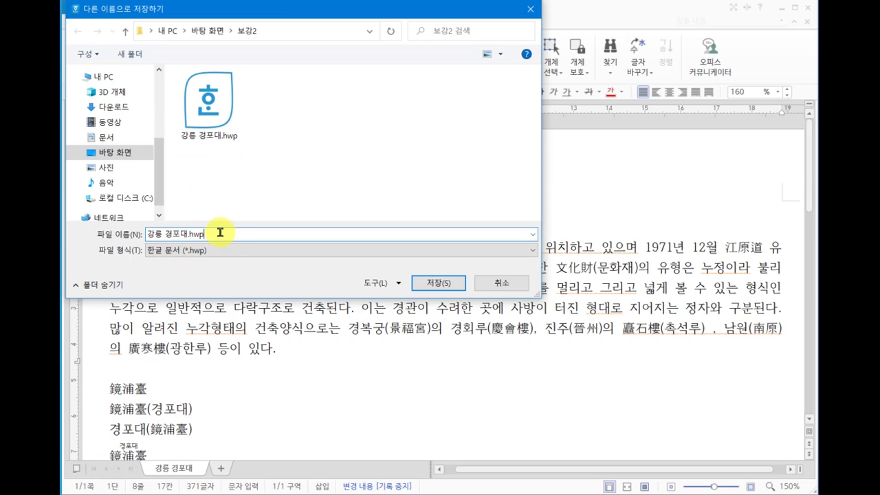
key("BackSpace")
key("BackSpace")
key("BackSpace")
key("BackSpace")
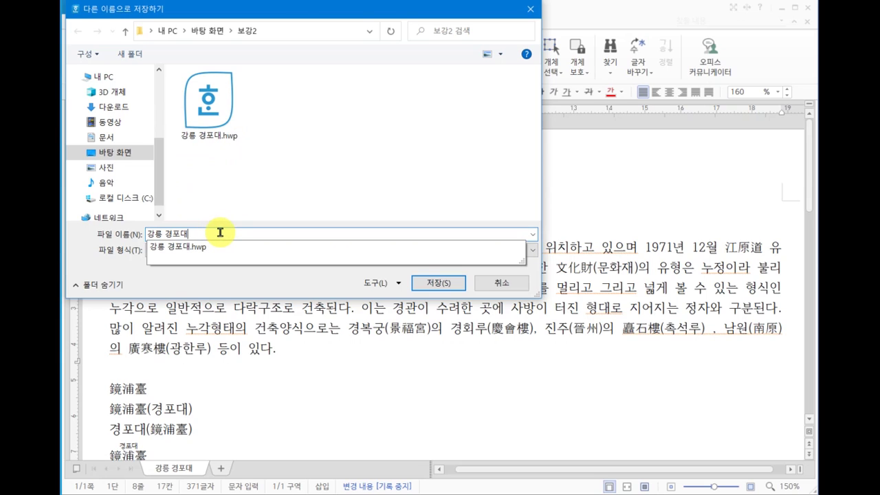
type("2")
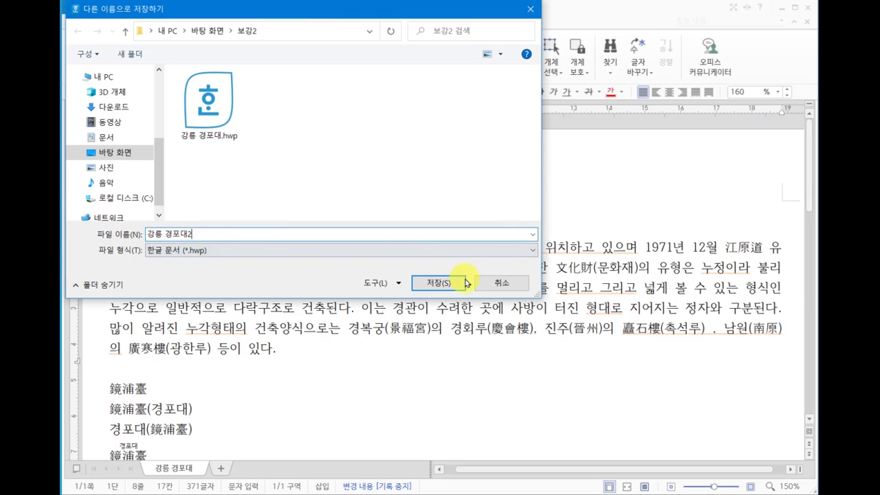
left_click(439, 284)
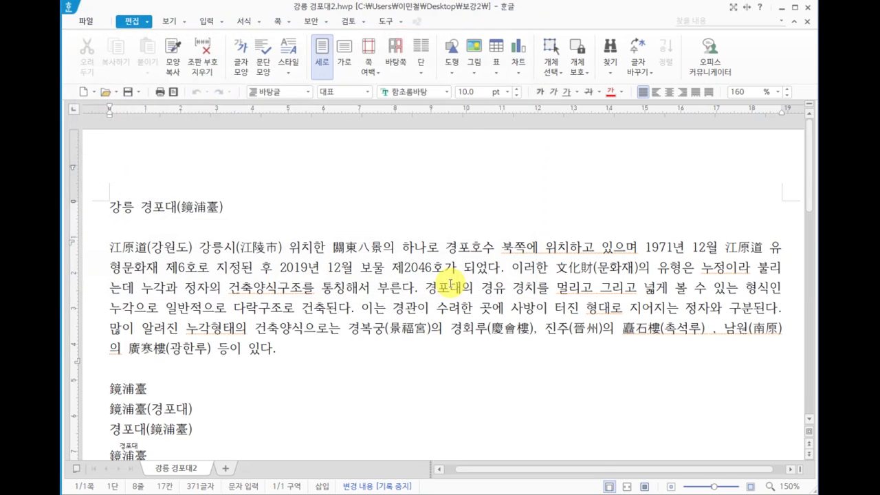
double_click(317, 14)
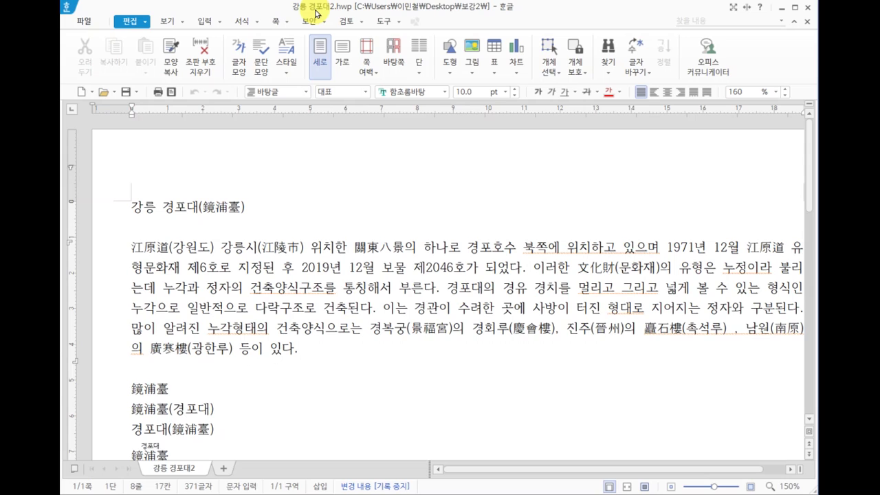
left_click(313, 344)
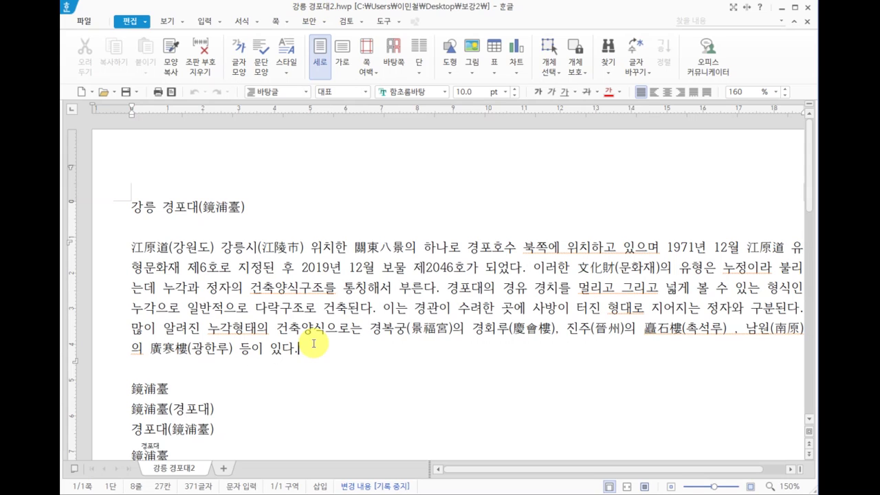